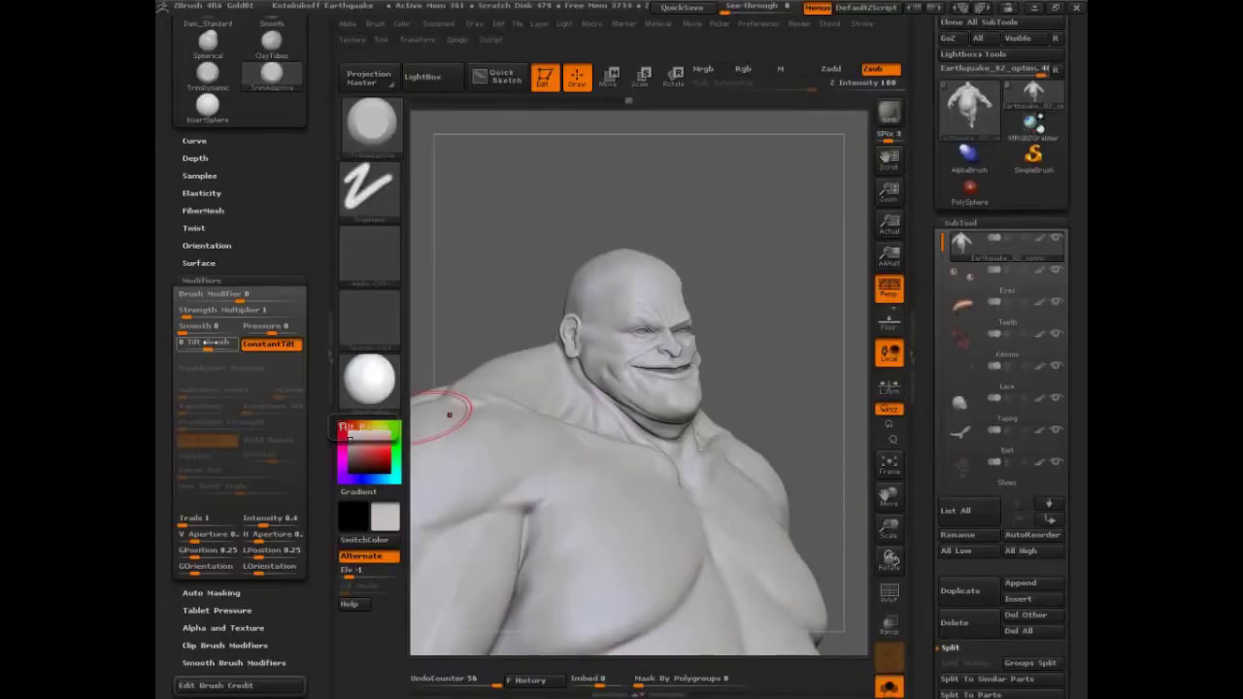
Collapse the TrimAdaptive brush's Modifiers and assign Alpha 58 to the brush
click(201, 280)
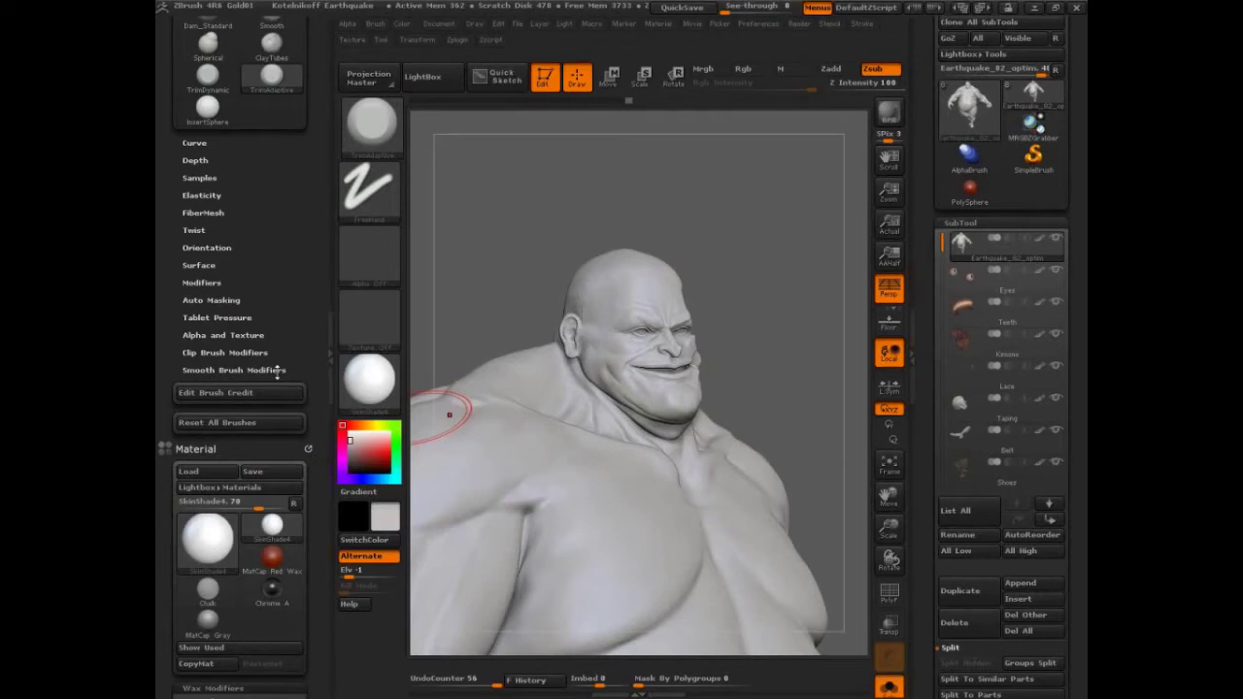
drag(311, 91, 297, 386)
click(377, 246)
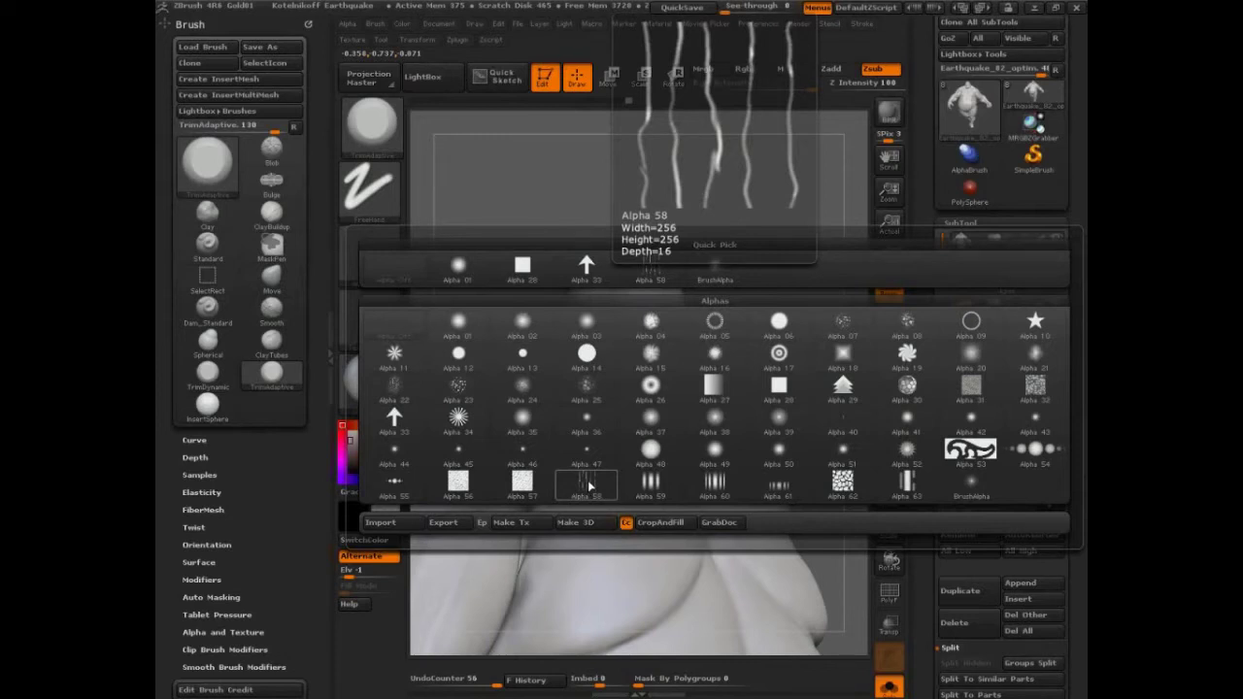
click(588, 479)
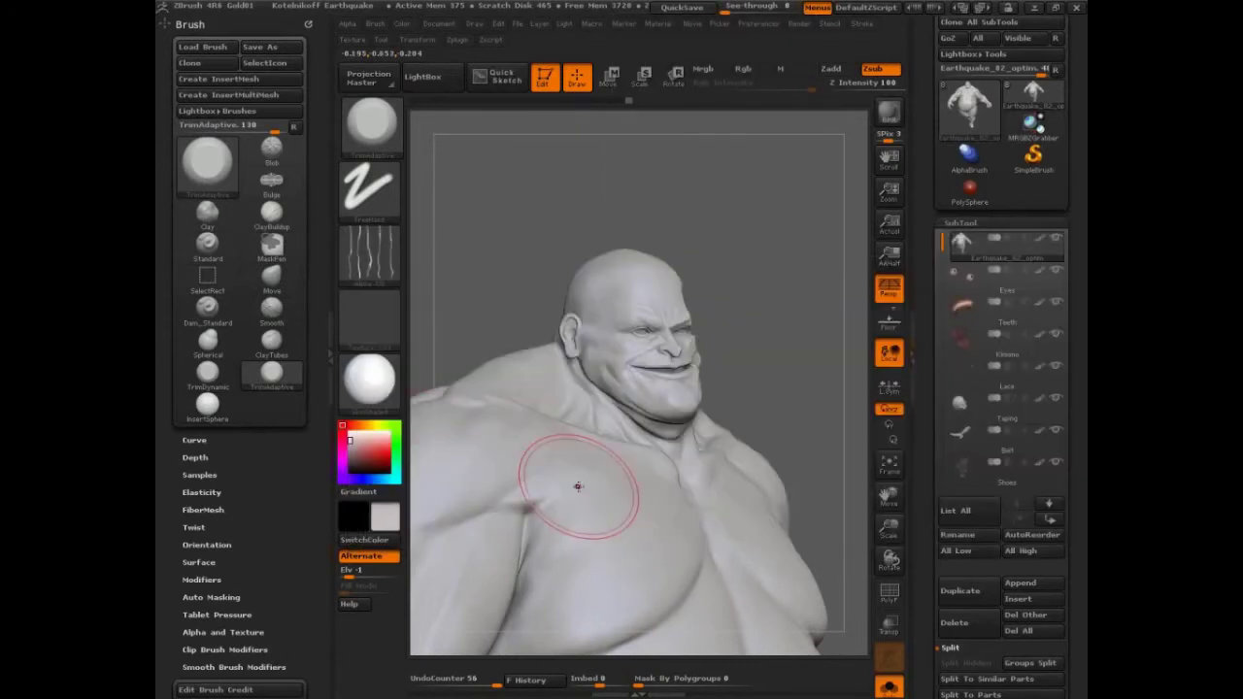
Switch to the PolySphere tool, widen the canvas around it and subdivide the sphere once
drag(808, 398, 793, 395)
click(969, 191)
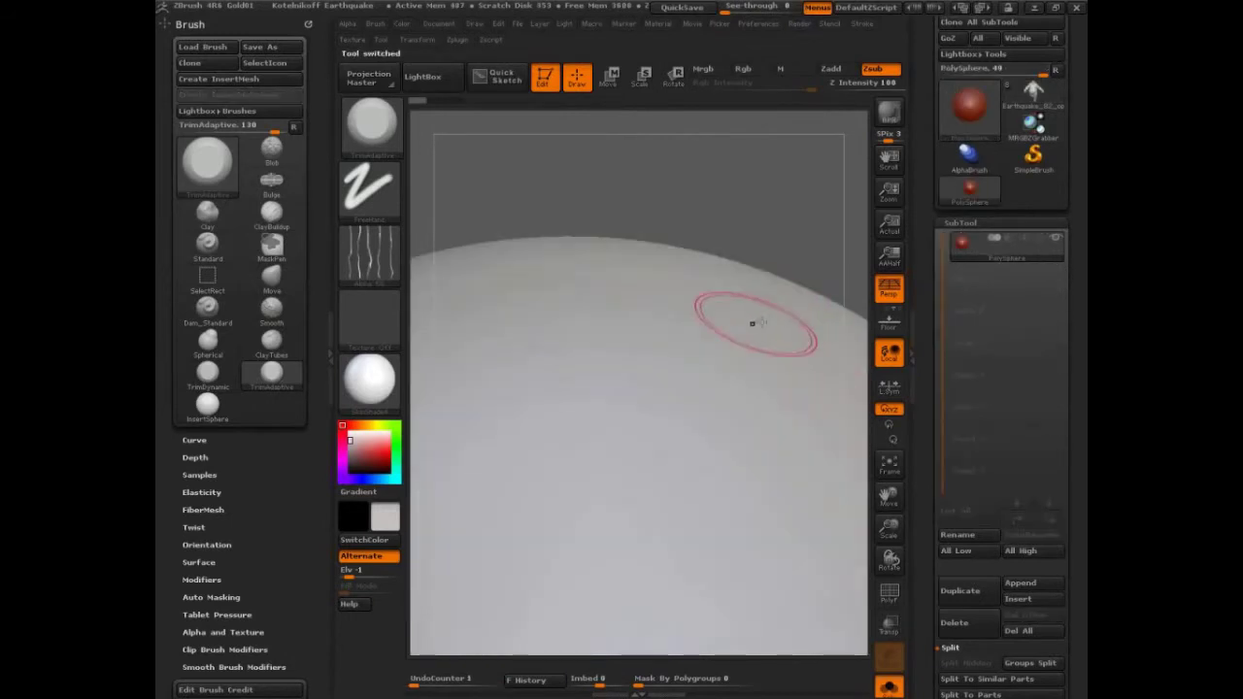
drag(572, 202, 742, 202)
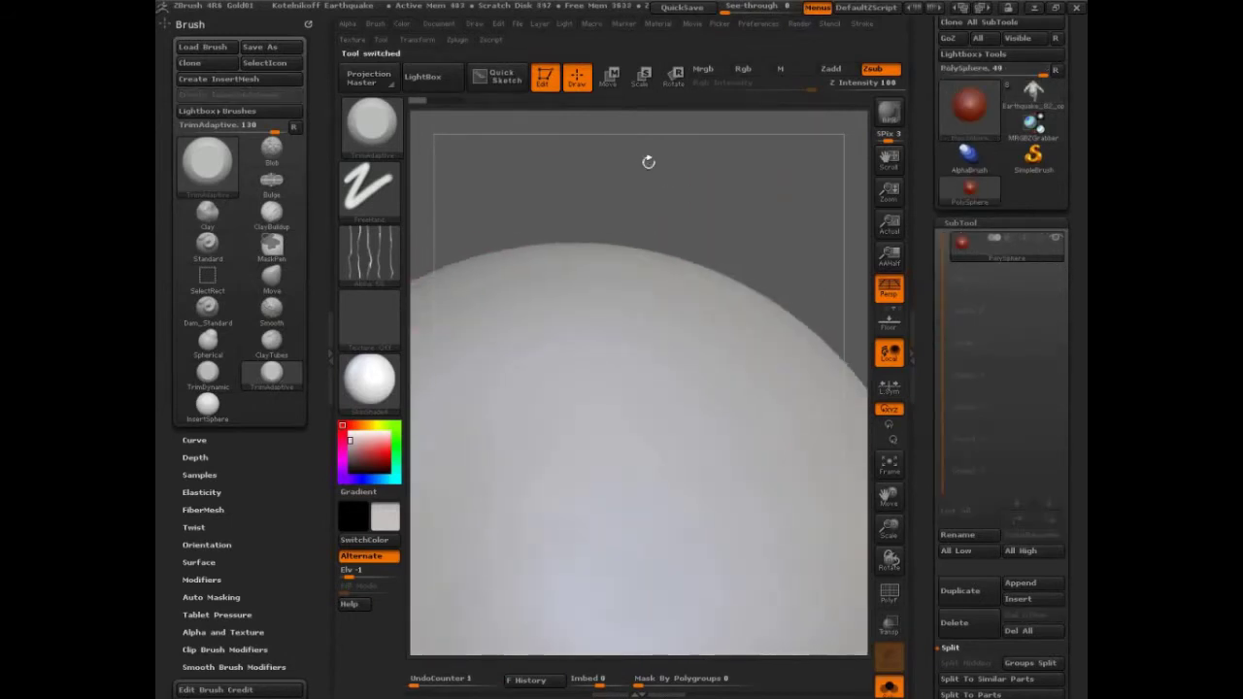
click(912, 330)
key(f)
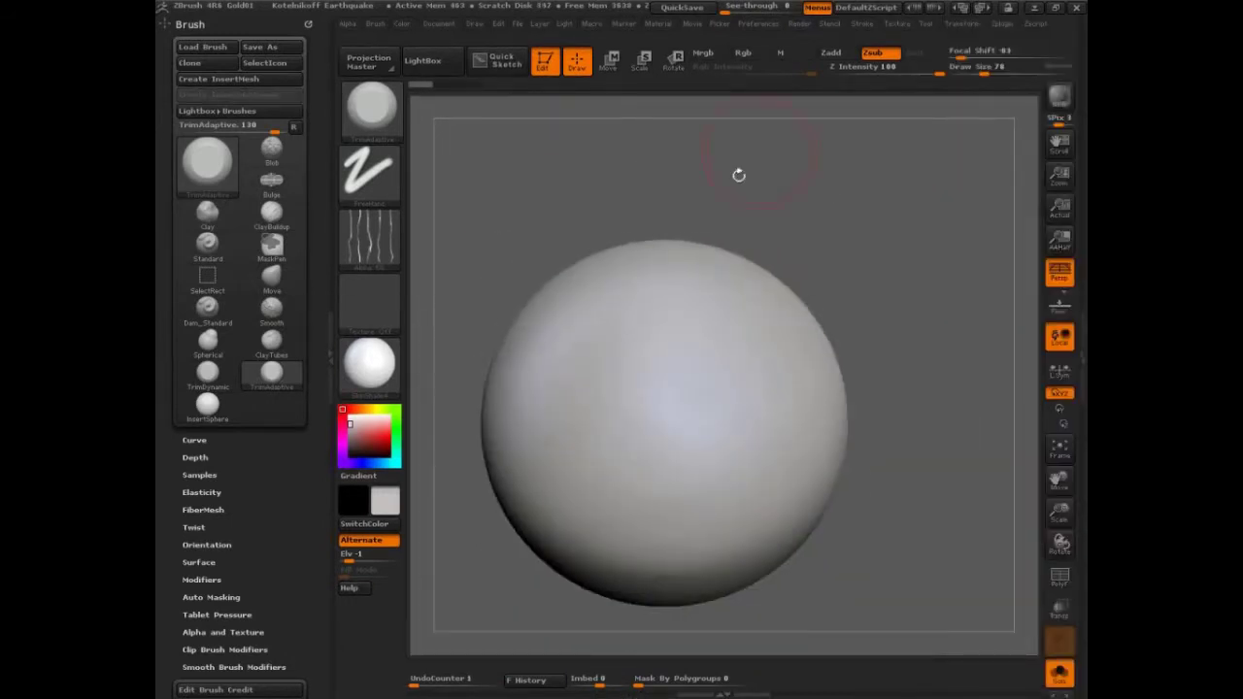
mouse_move(837, 239)
alt+mouse_down()
mouse_move(891, 208)
mouse_move(943, 263)
alt+mouse_up()
key(shift)
key(ctrl)
key(ctrl+d)
Load the Skin1 brush from the Patterns folder of the LightBox brush library
click(422, 60)
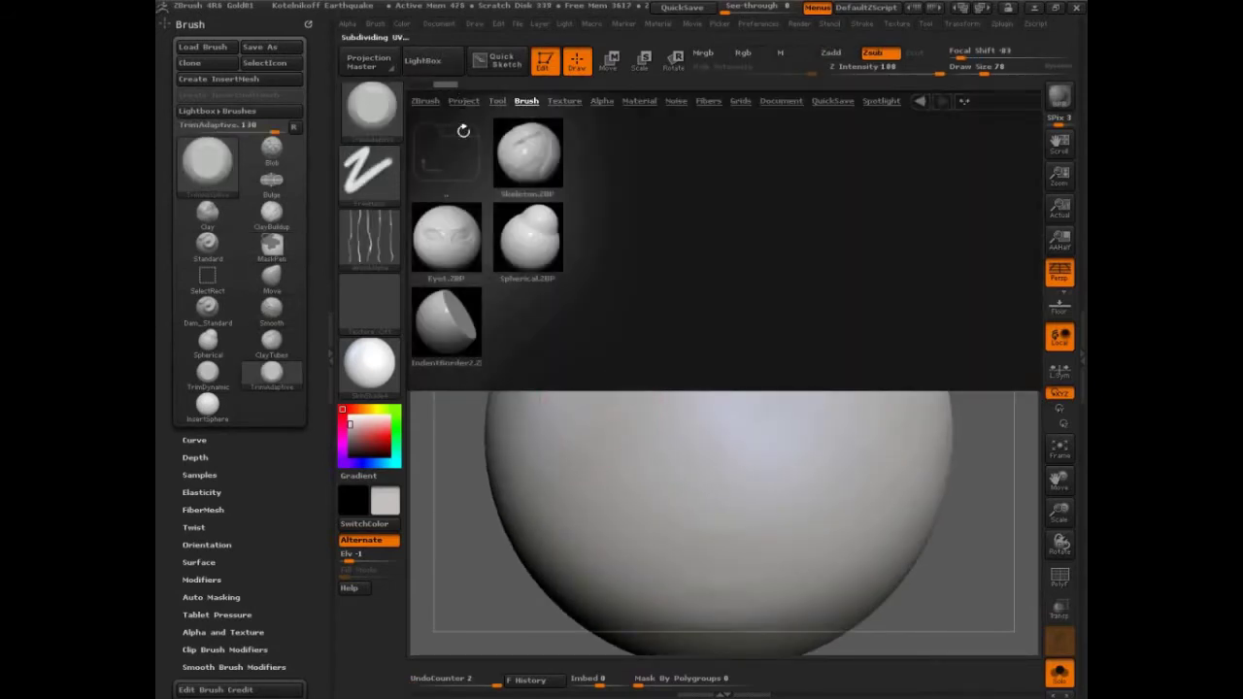
click(456, 141)
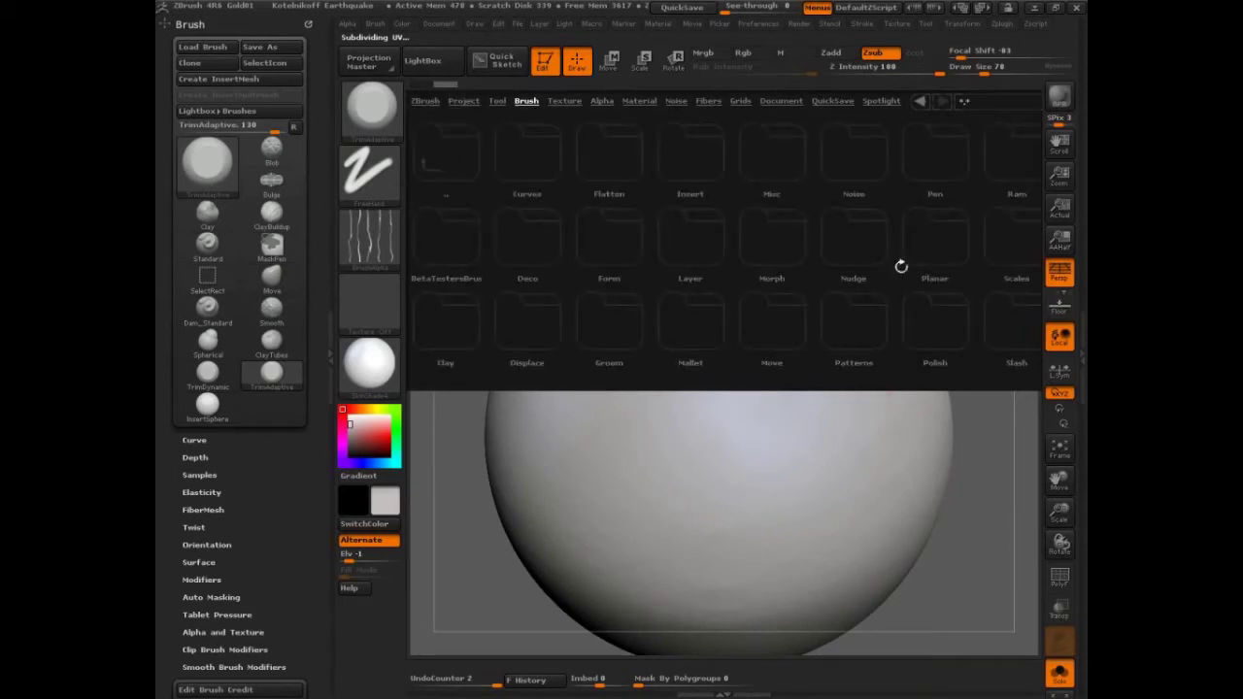
drag(922, 272, 802, 275)
click(750, 326)
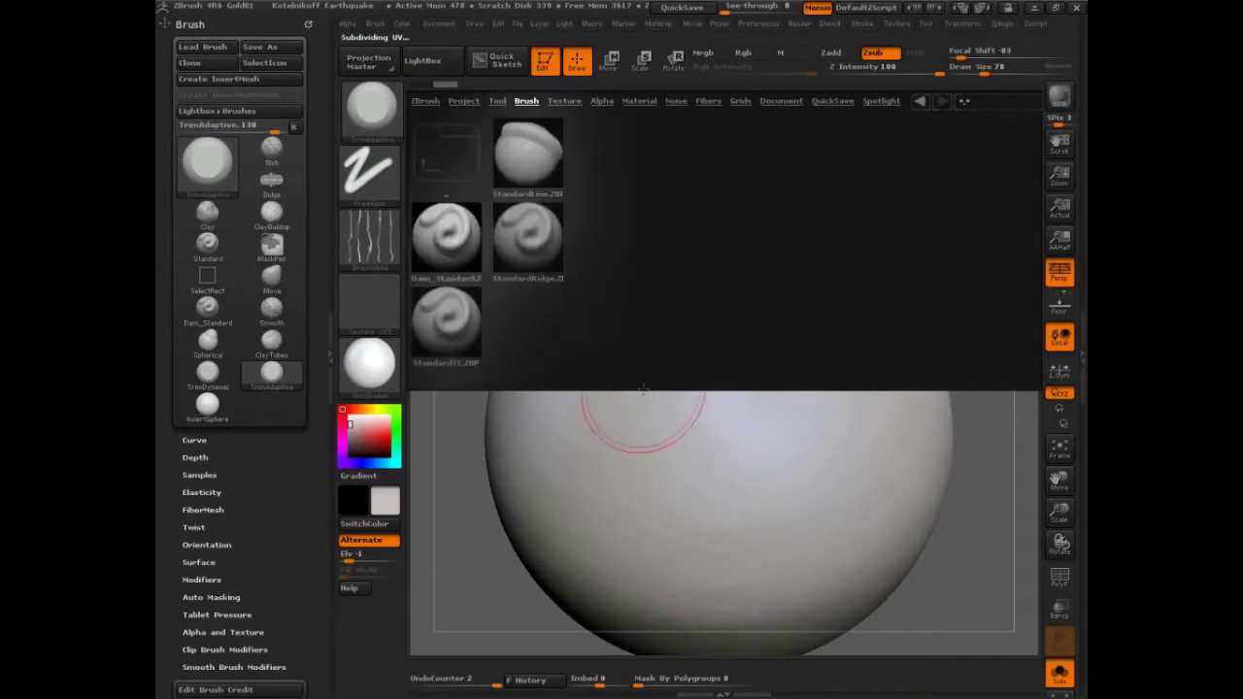
click(445, 157)
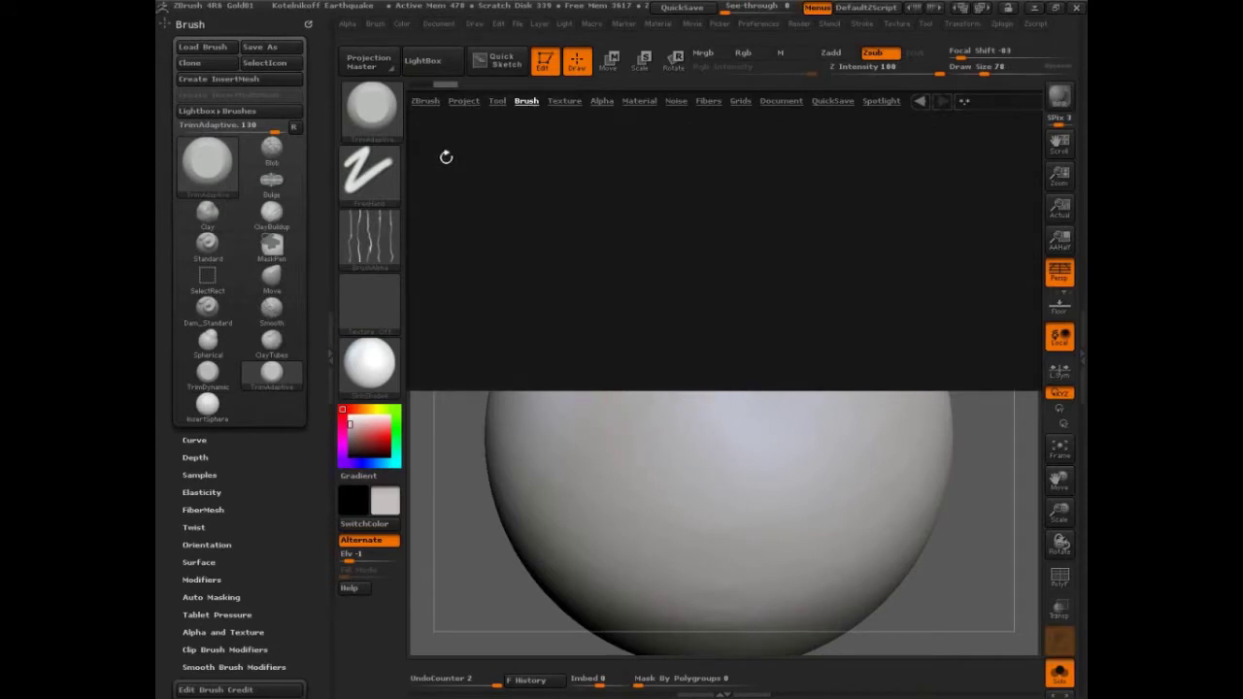
mouse_move(923, 287)
mouse_down()
mouse_move(834, 272)
mouse_move(904, 274)
mouse_up()
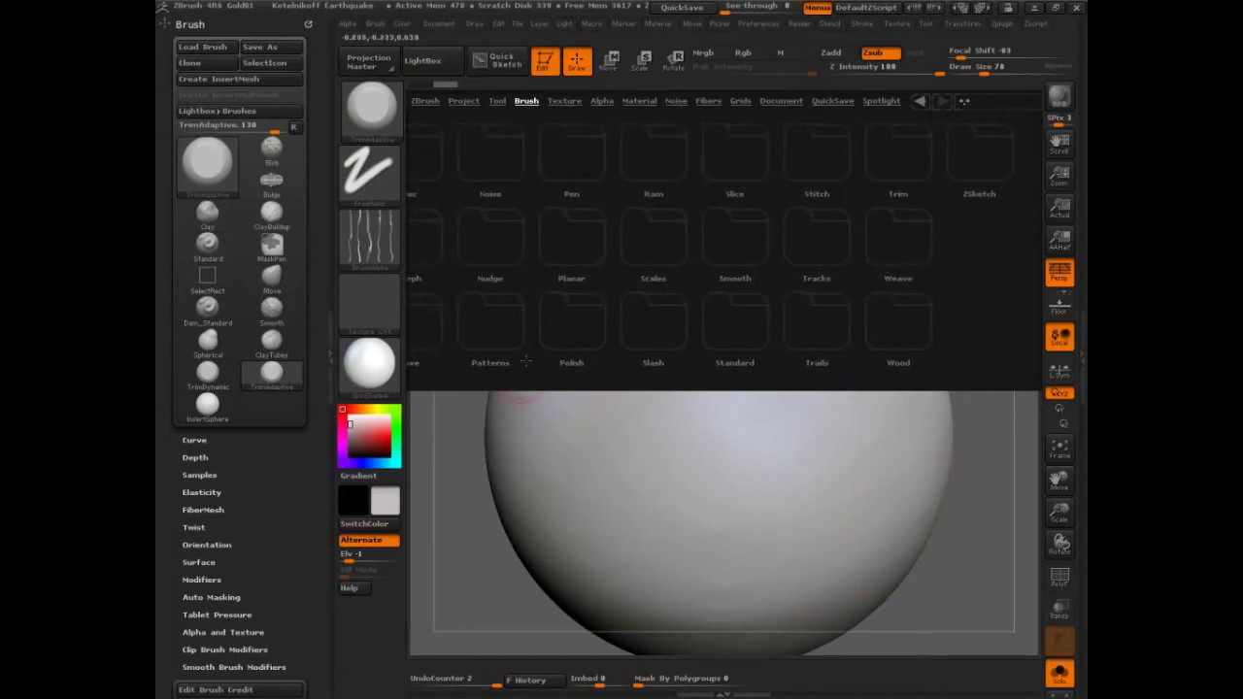
double_click(496, 323)
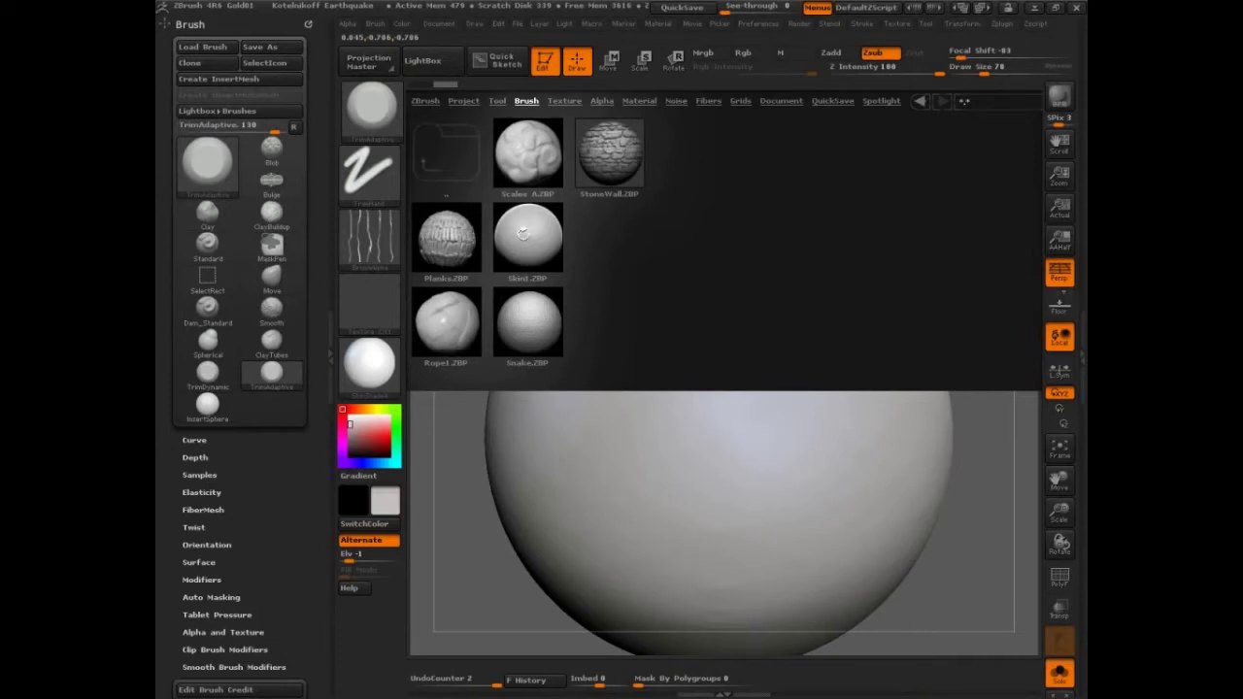
click(533, 240)
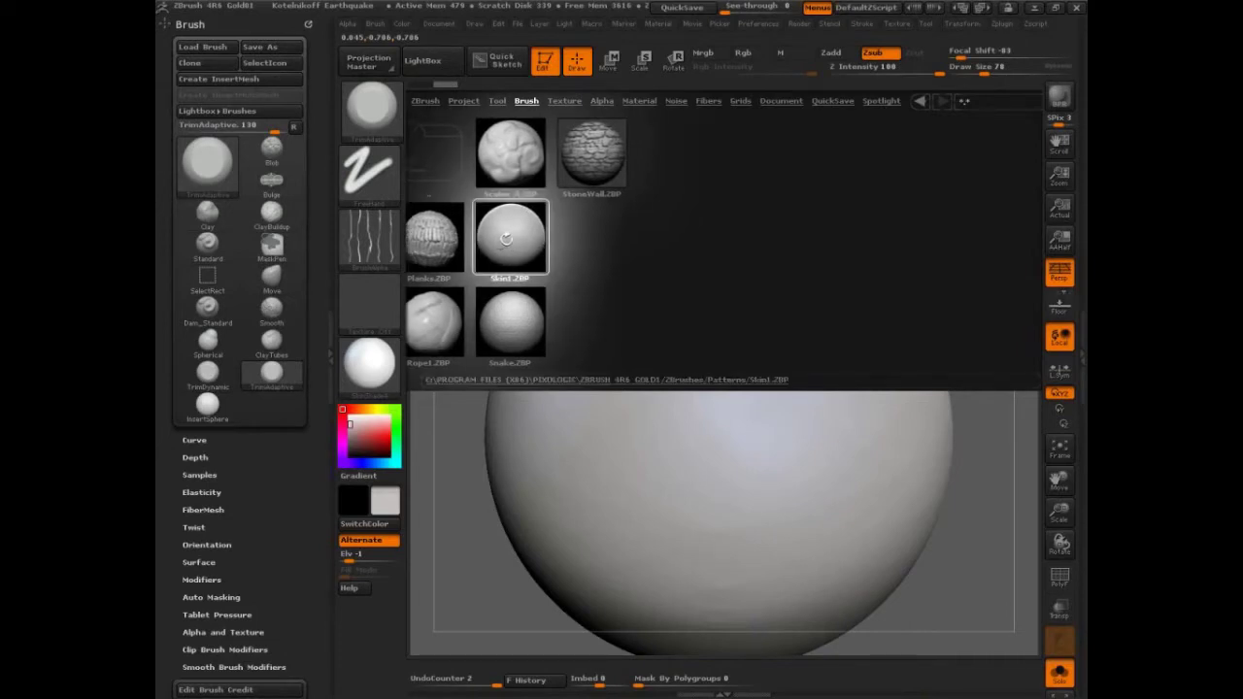
click(532, 239)
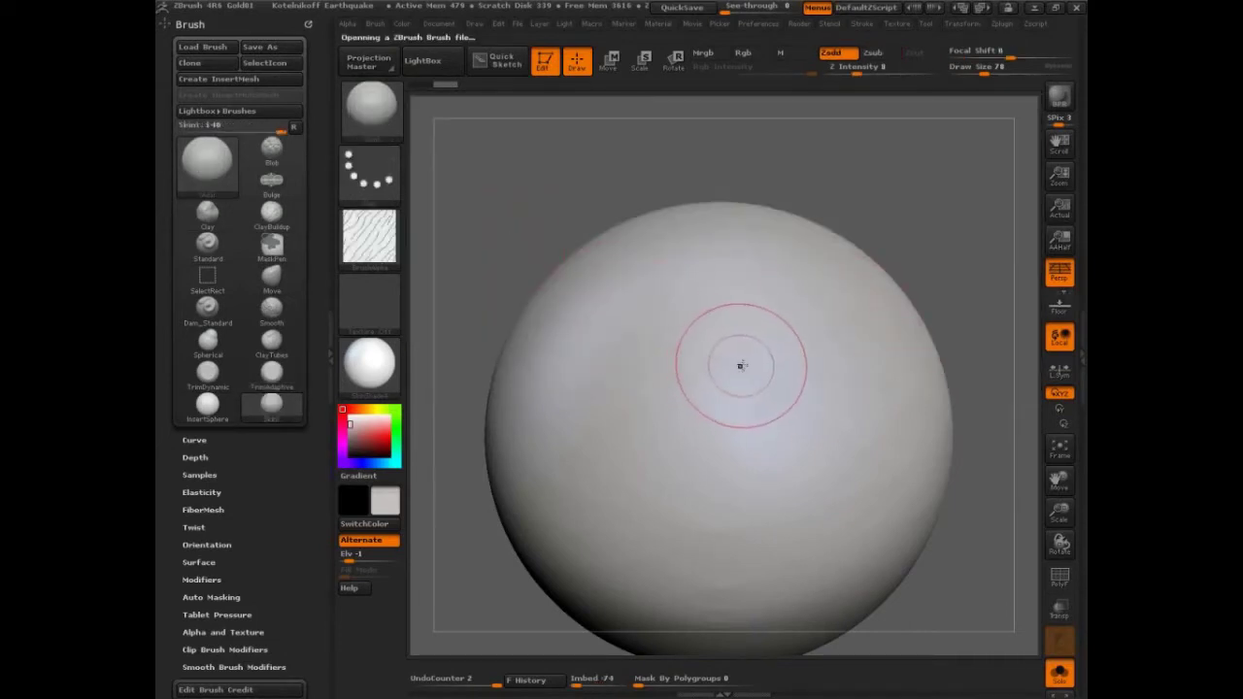
Increase the Skin1 brush's draw size to about 200
key(s)
drag(741, 366, 762, 366)
alt+drag(980, 291, 991, 244)
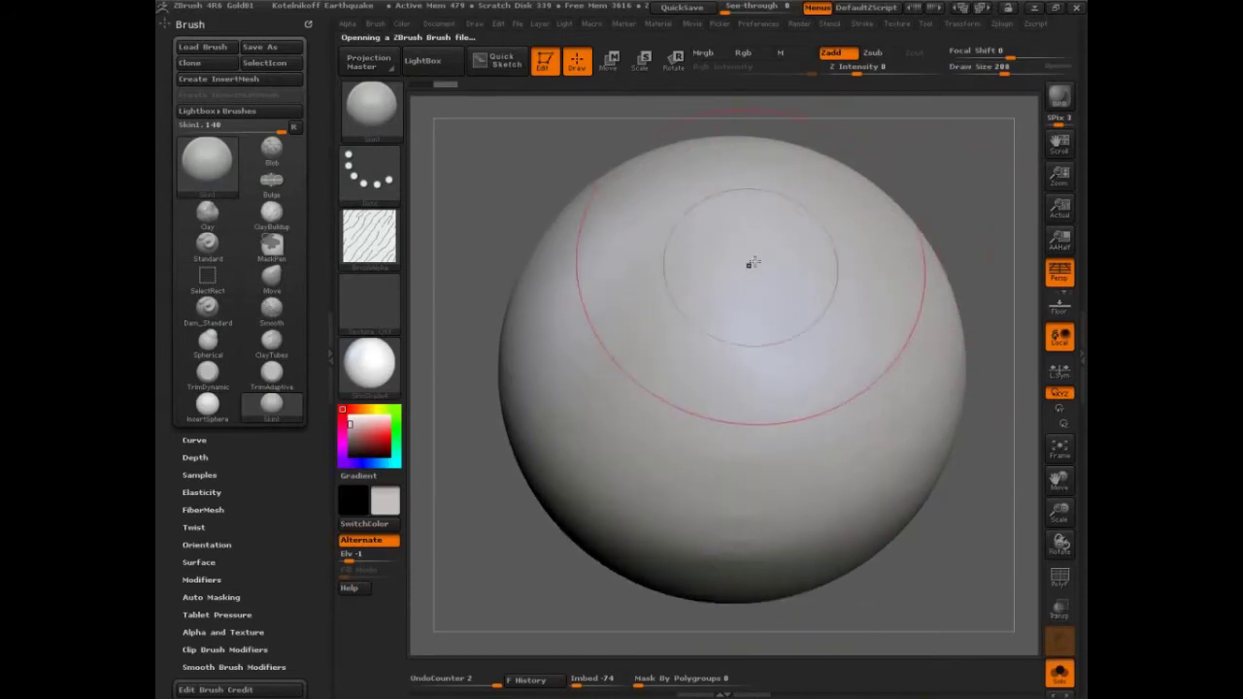
Undo a trial skin stroke, subdivide the sphere once more and brush skin wrinkles across its front
drag(886, 337, 592, 488)
key(ctrl+z)
key(ctrl+d)
ctrl+click(753, 408)
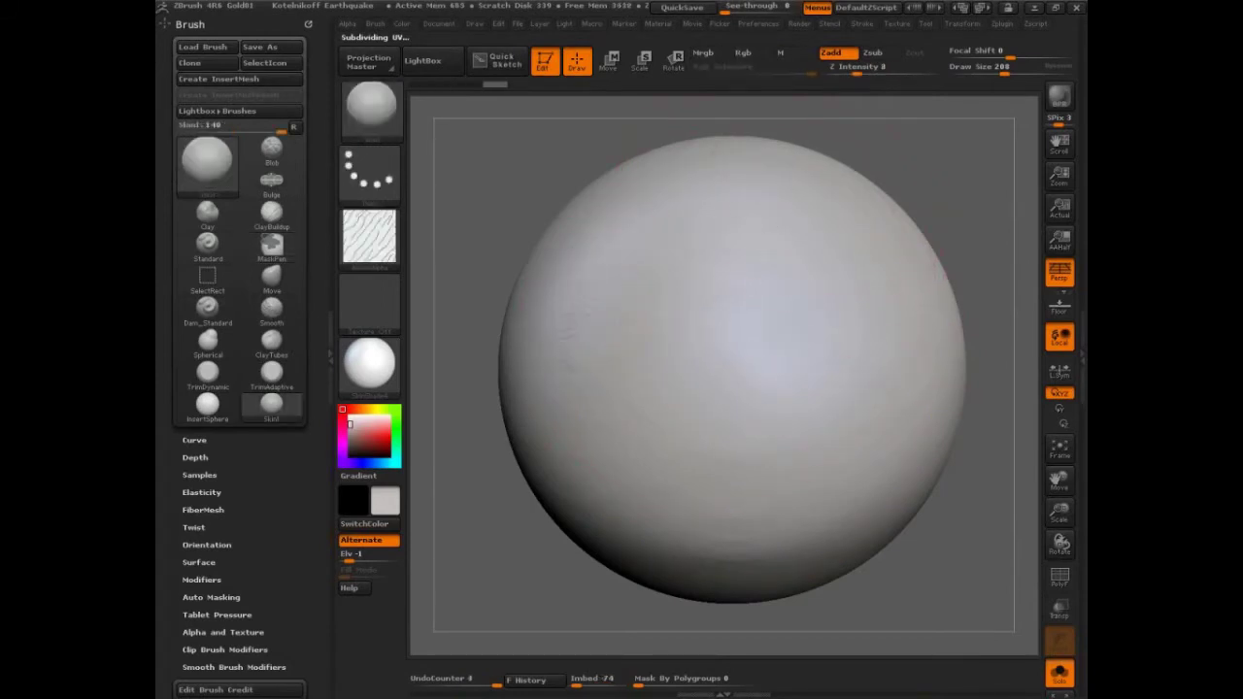
drag(699, 350, 853, 306)
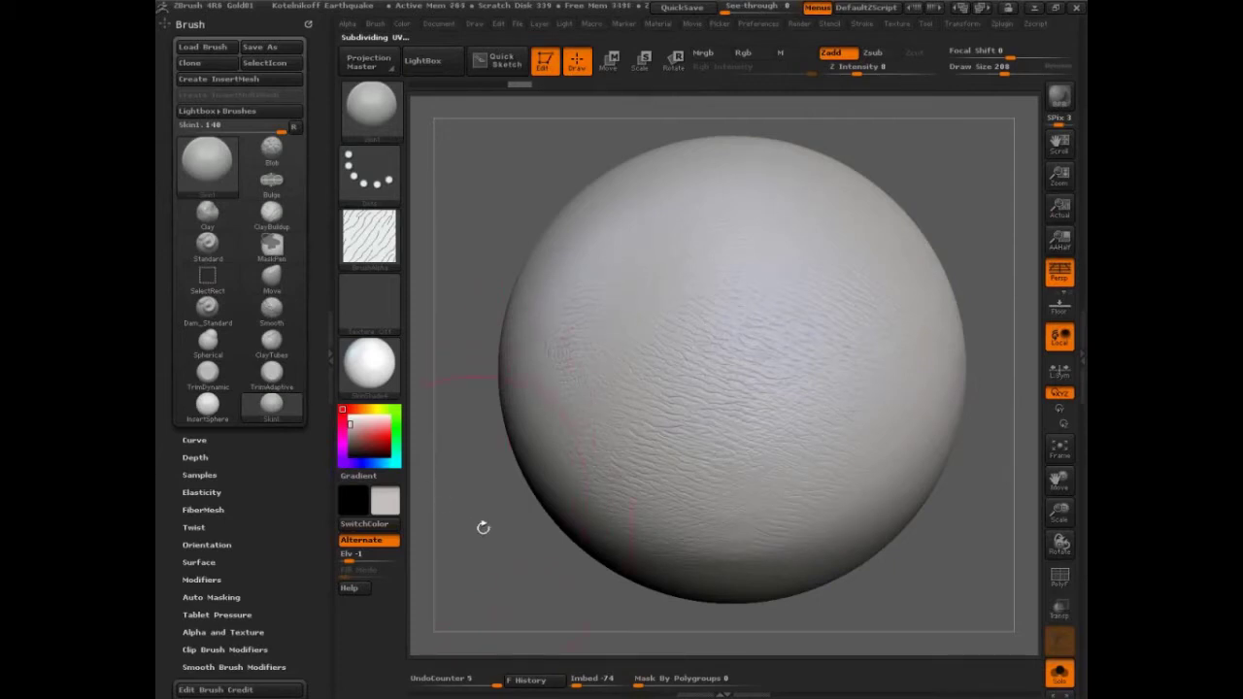
Try another Skin1 stroke over a close-up of the wrinkled area and undo it
alt+drag(484, 528, 582, 573)
drag(999, 176, 1039, 70)
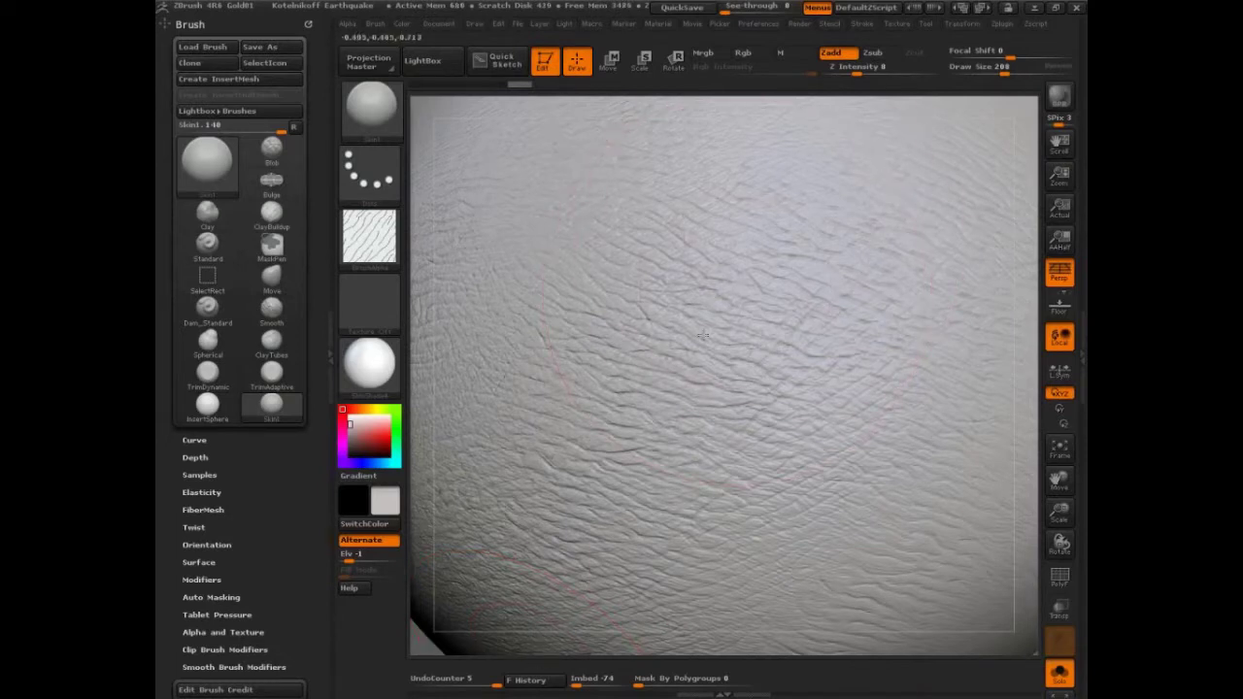
drag(688, 377, 781, 238)
key(ctrl+z)
key(ctrl)
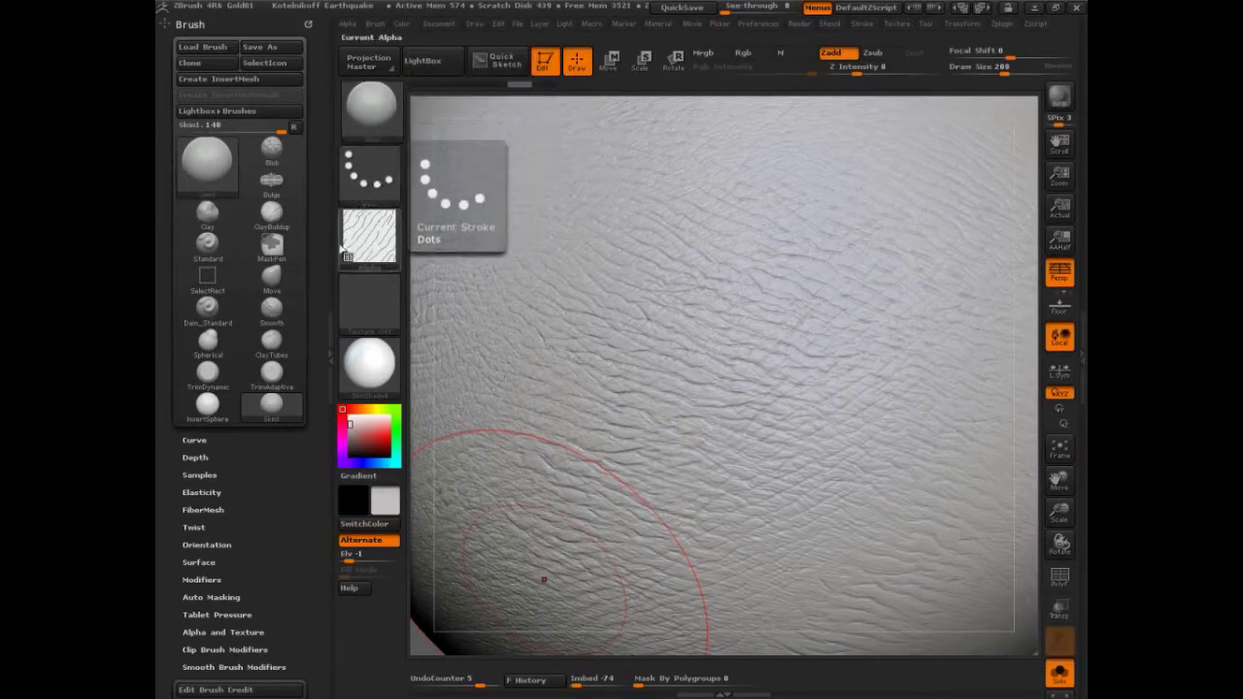
Examine the Skin1 brush's Curve, Depth, Samples and Modifiers settings
scroll(282, 524, down, 1)
scroll(283, 524, down, 5)
click(203, 328)
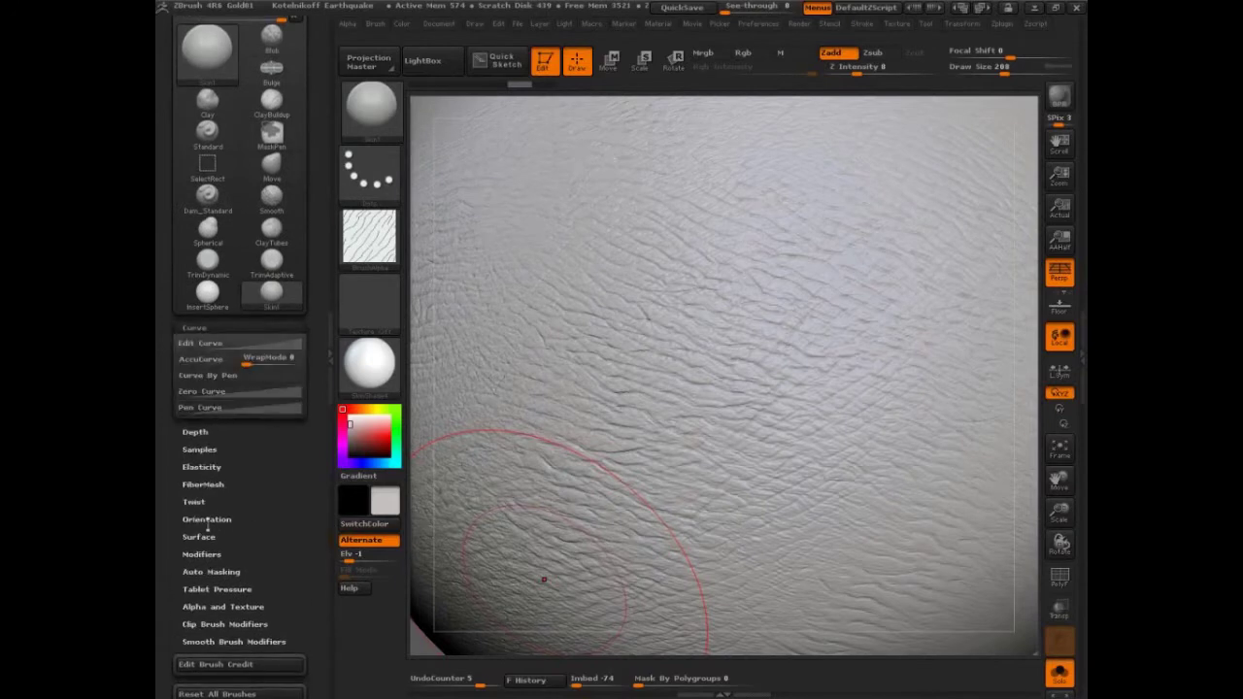
click(199, 327)
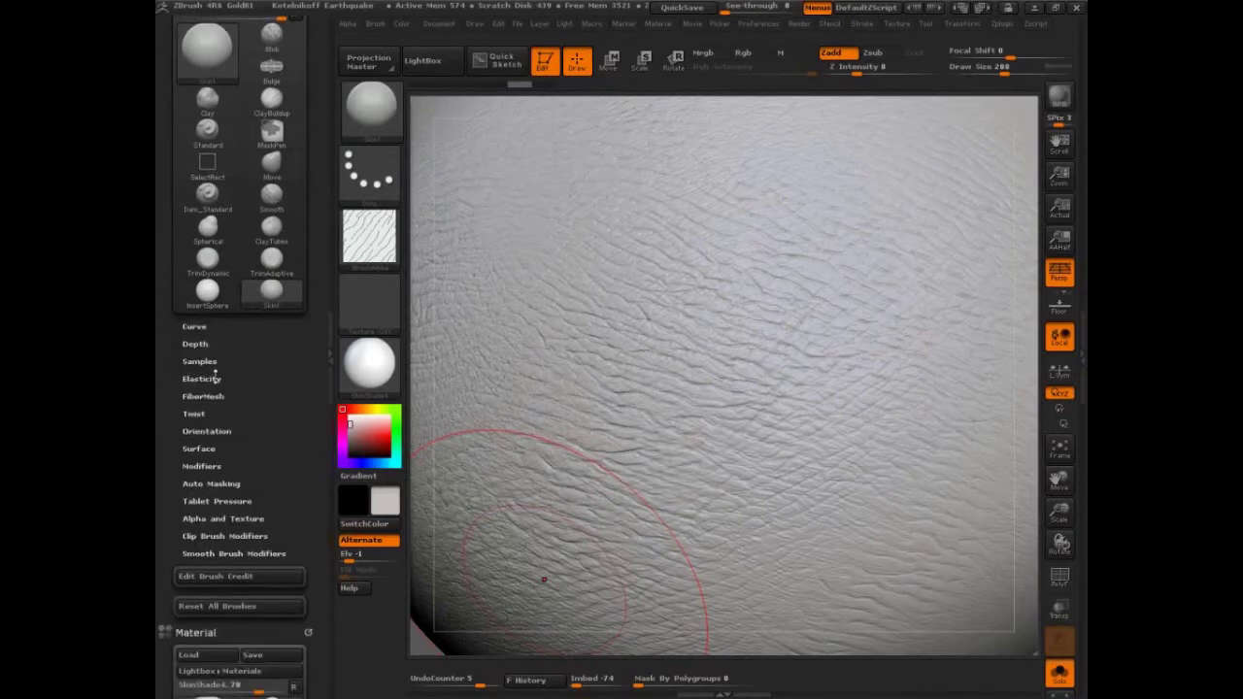
click(197, 343)
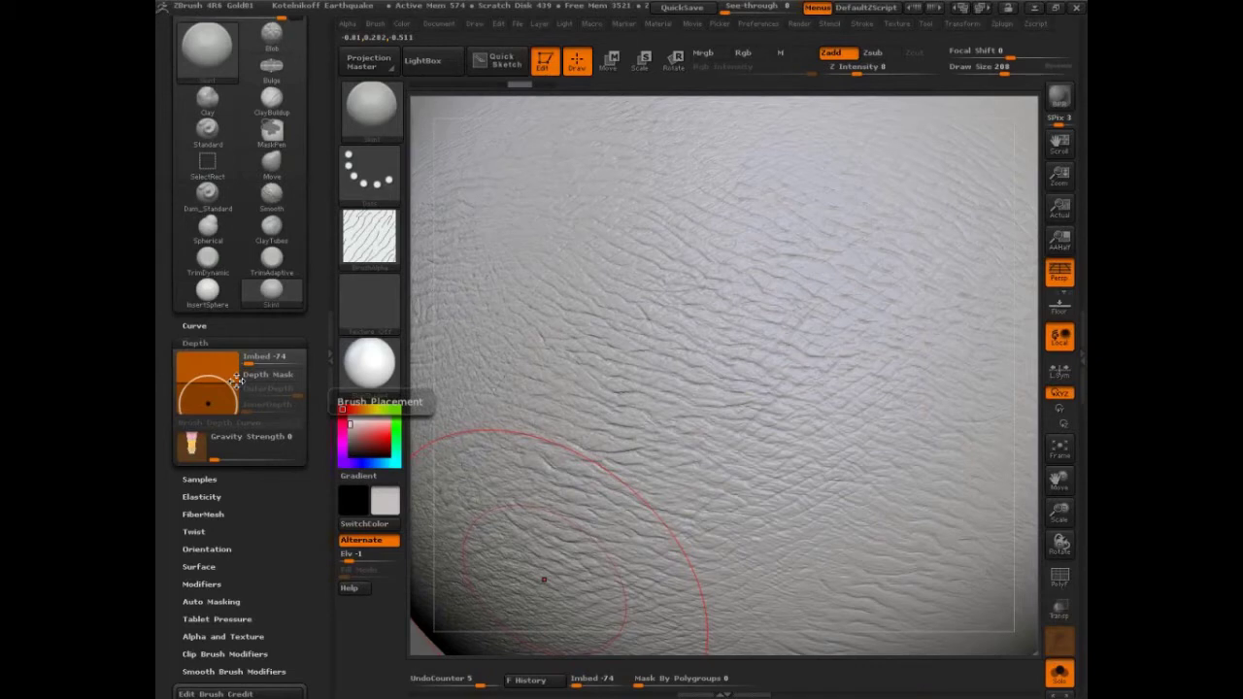
click(199, 343)
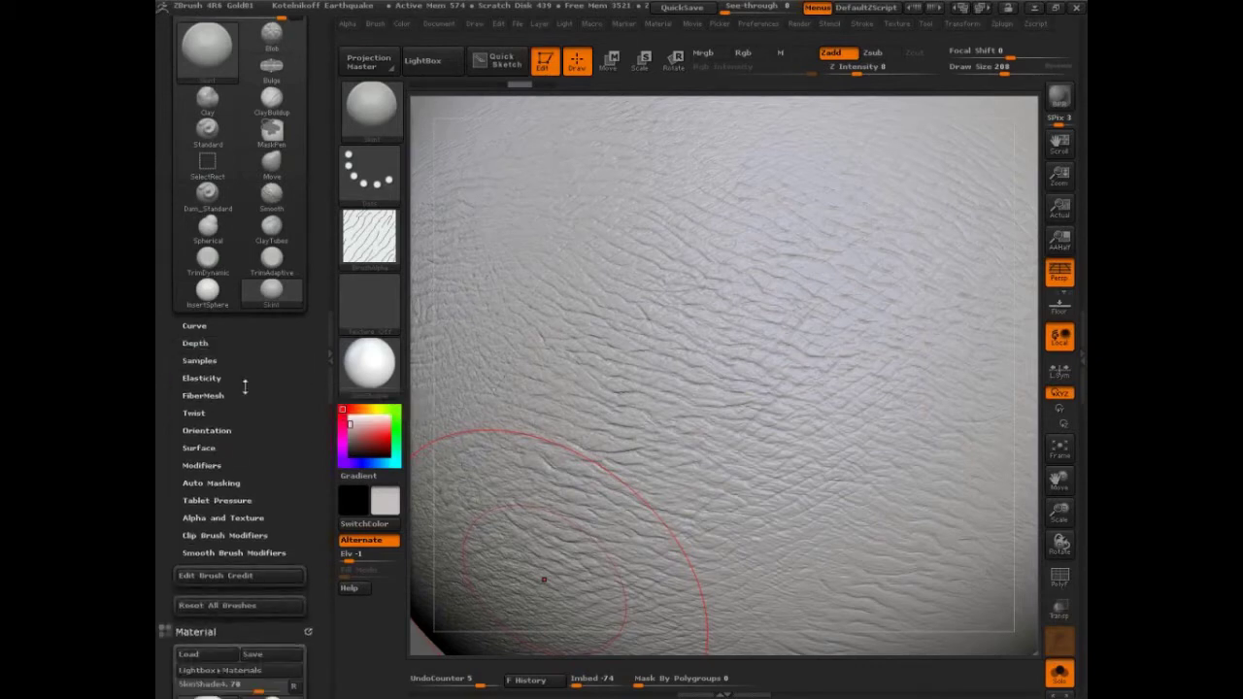
click(202, 360)
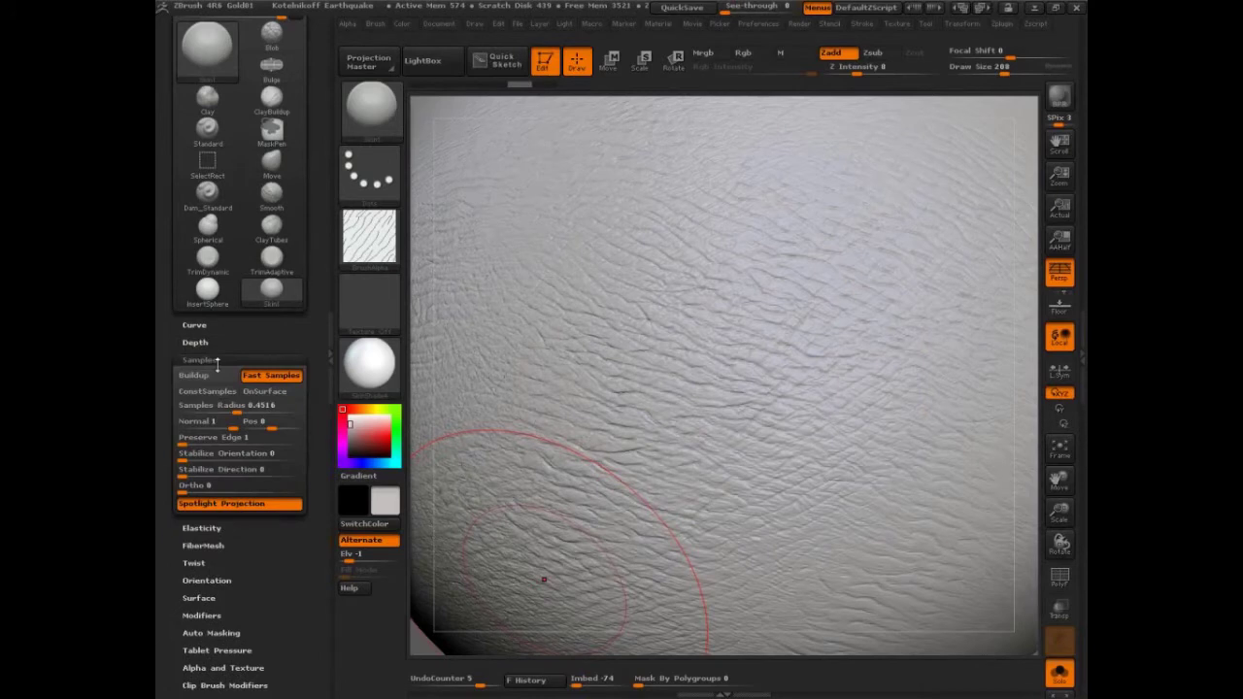
click(251, 406)
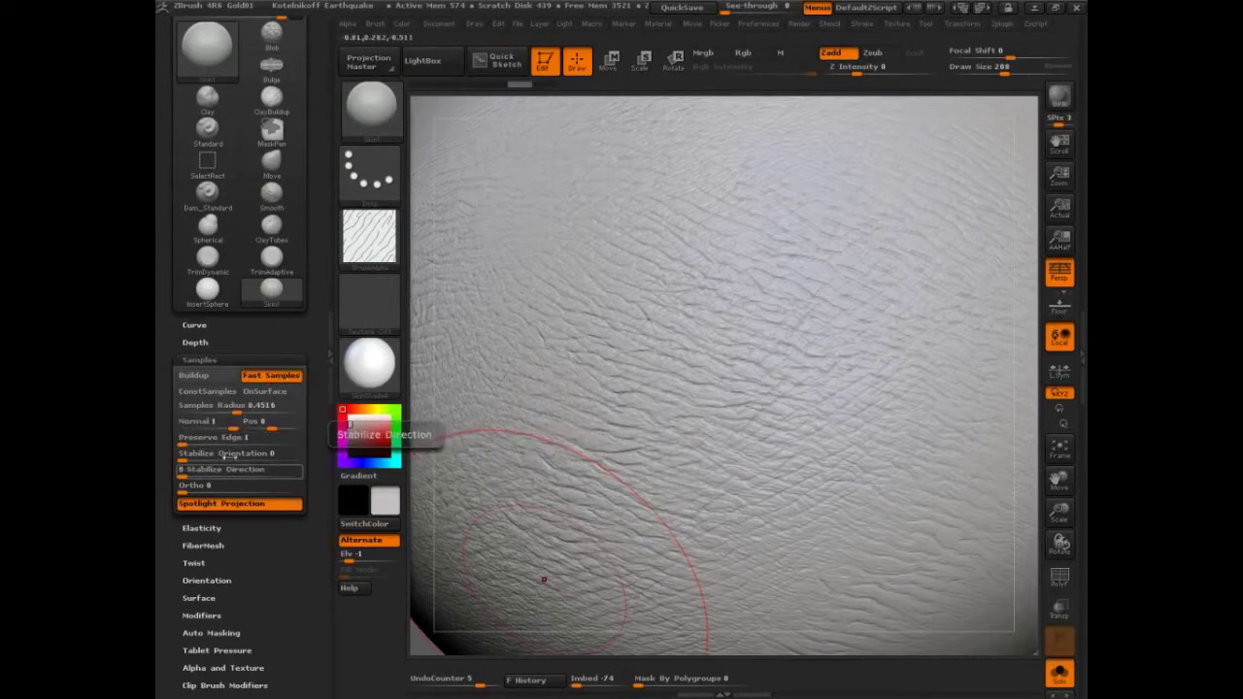
click(275, 469)
click(199, 359)
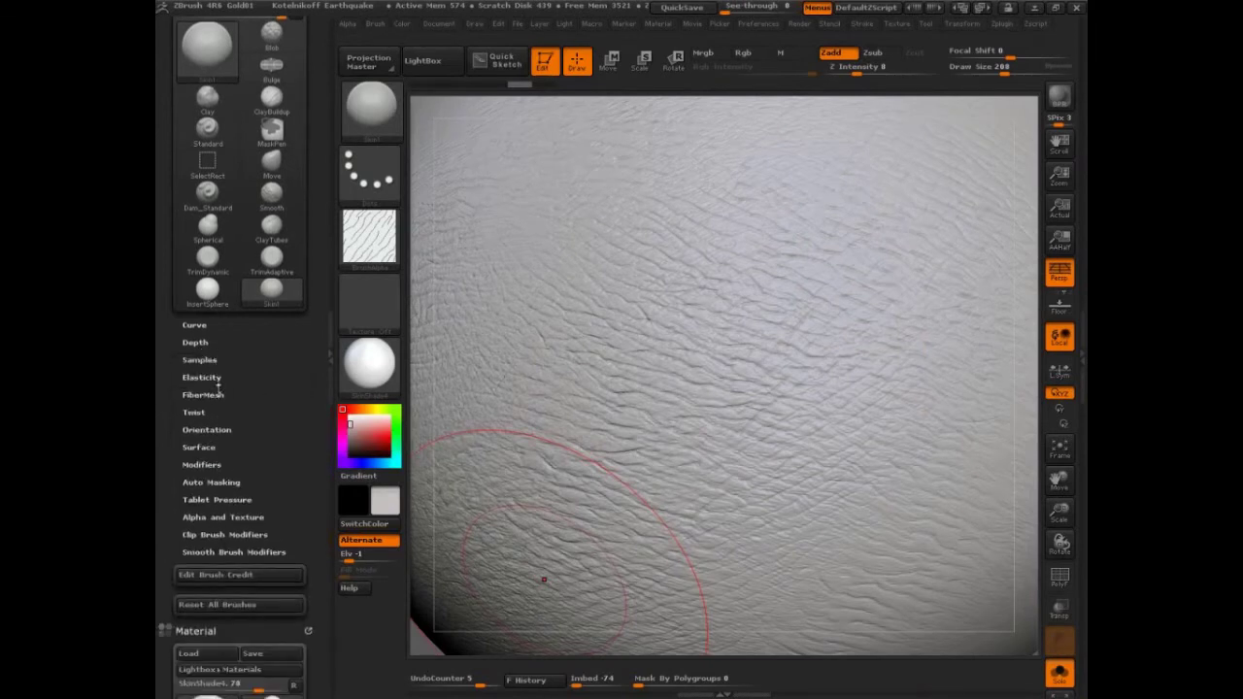
click(204, 464)
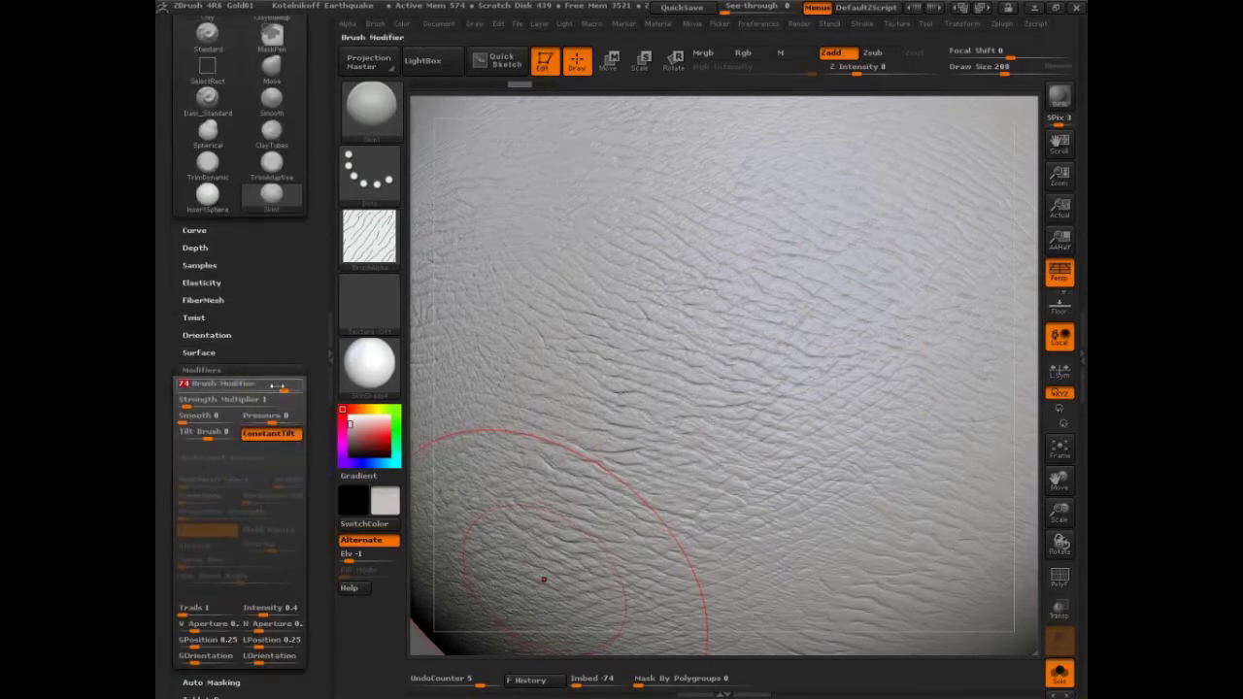
Undo the skin wrinkles on the sphere and reset all brushes
key(ctrl+z)
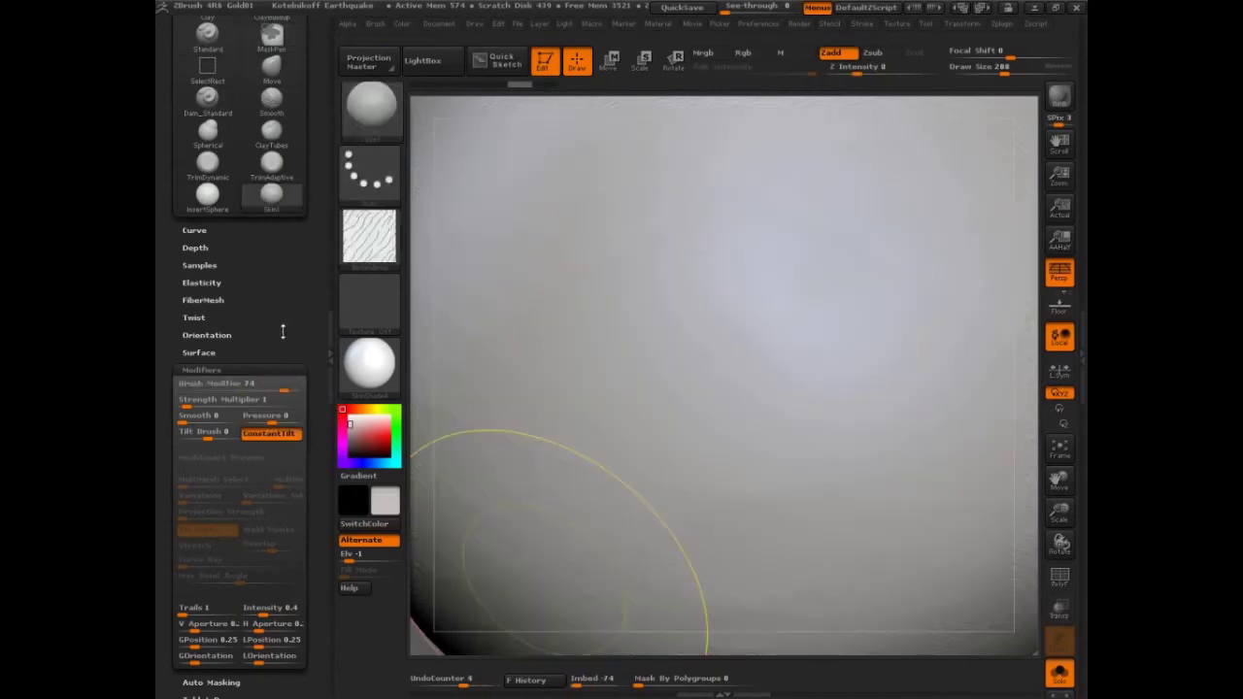
scroll(285, 361, down, 5)
click(244, 481)
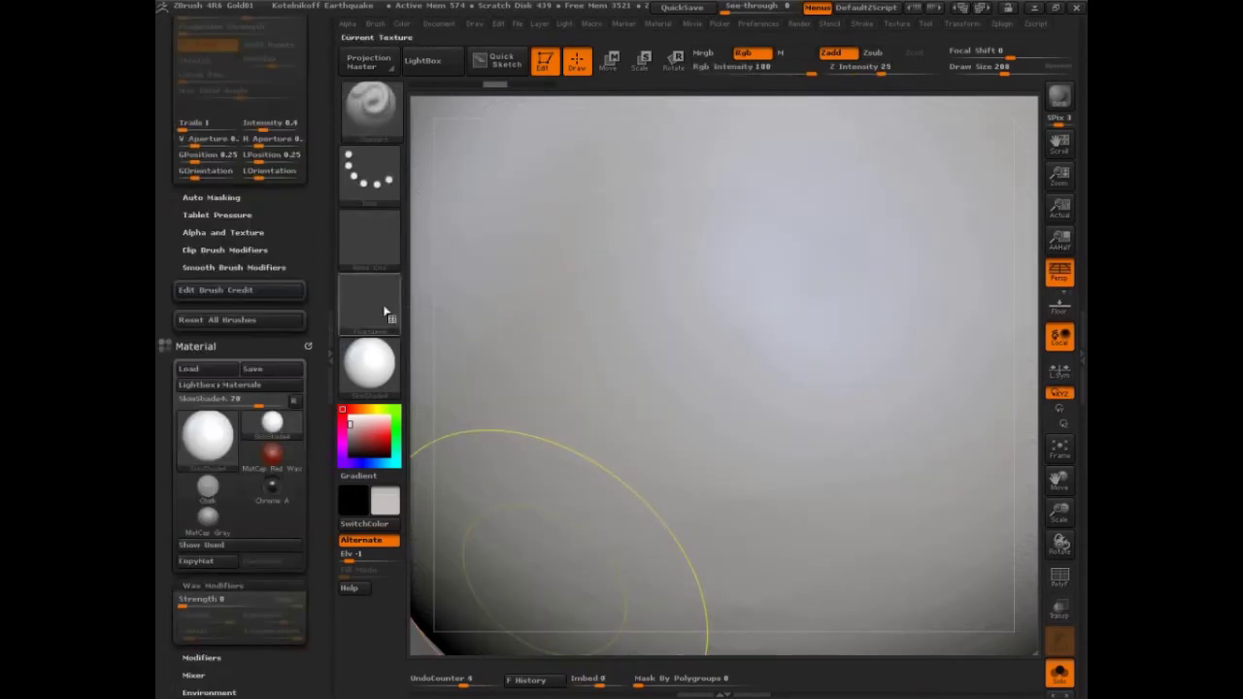
Reload the Skin1 brush from the LightBox library and review its Modifiers settings
click(422, 61)
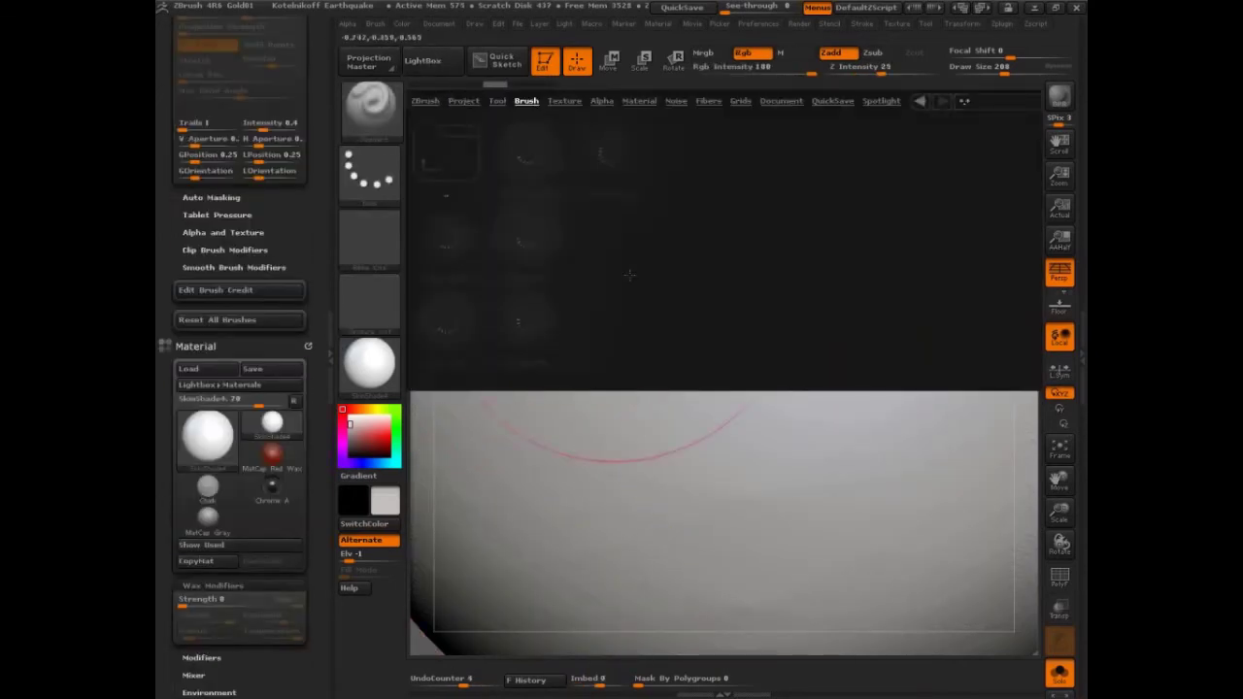
double_click(528, 239)
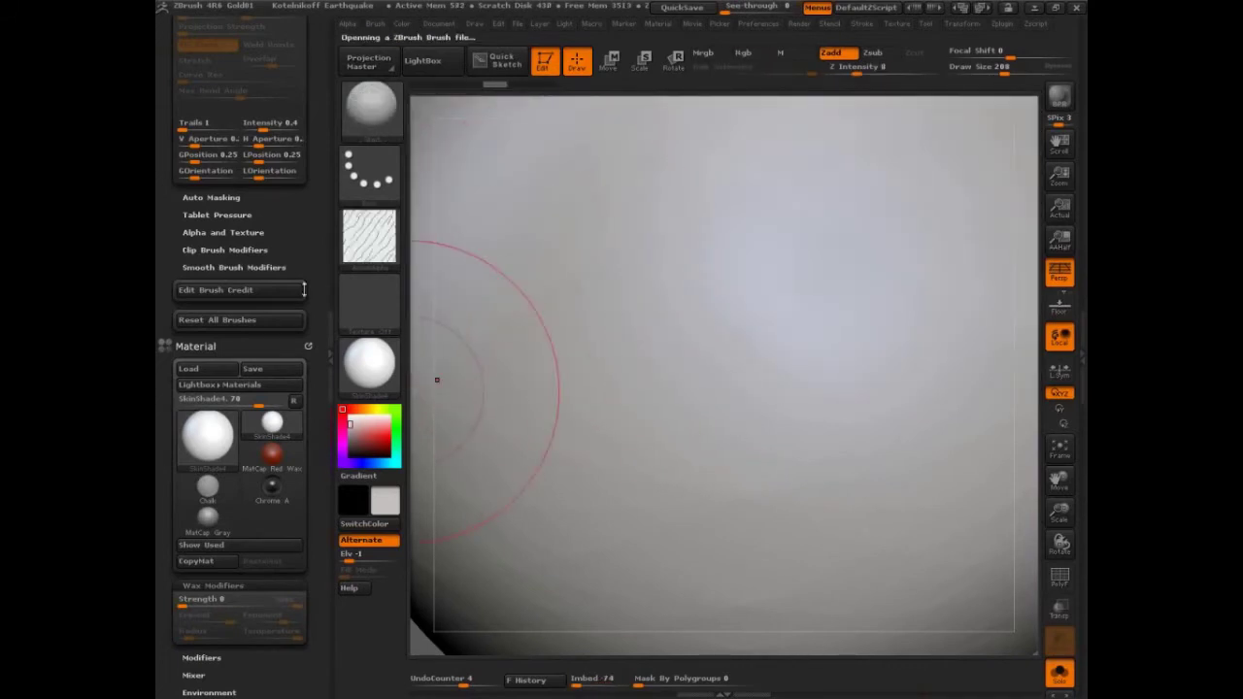
drag(295, 146, 300, 336)
scroll(296, 158, up, 3)
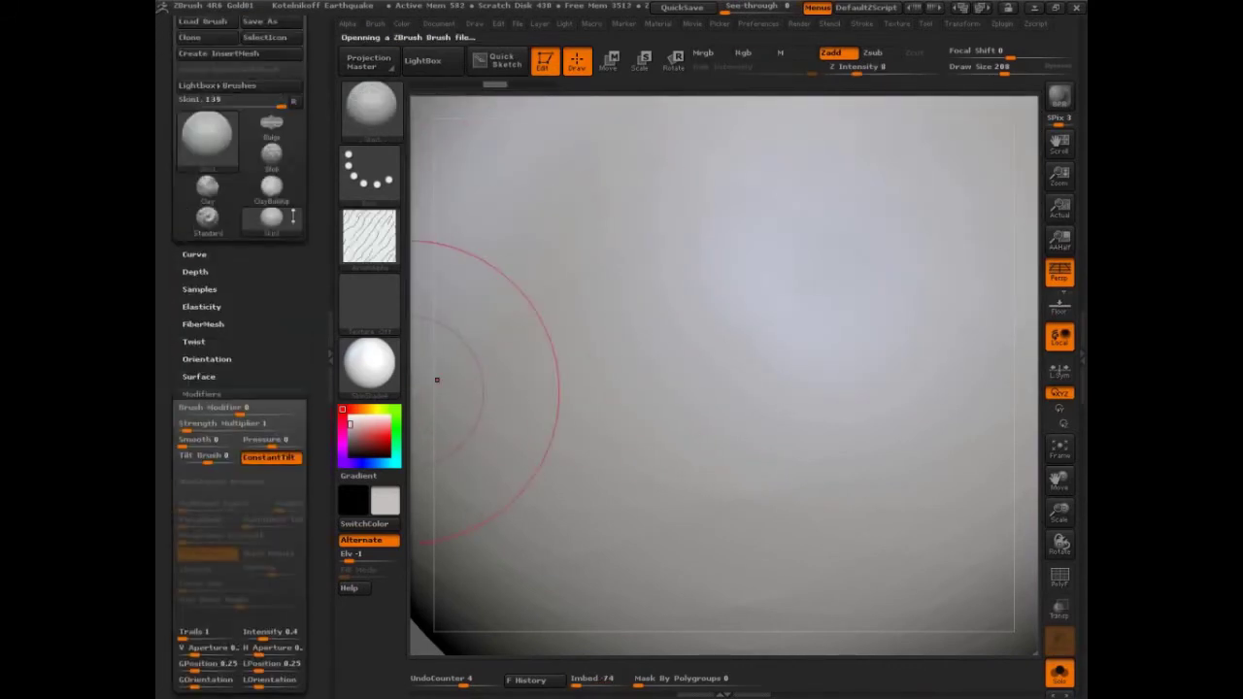
scroll(296, 158, down, 2)
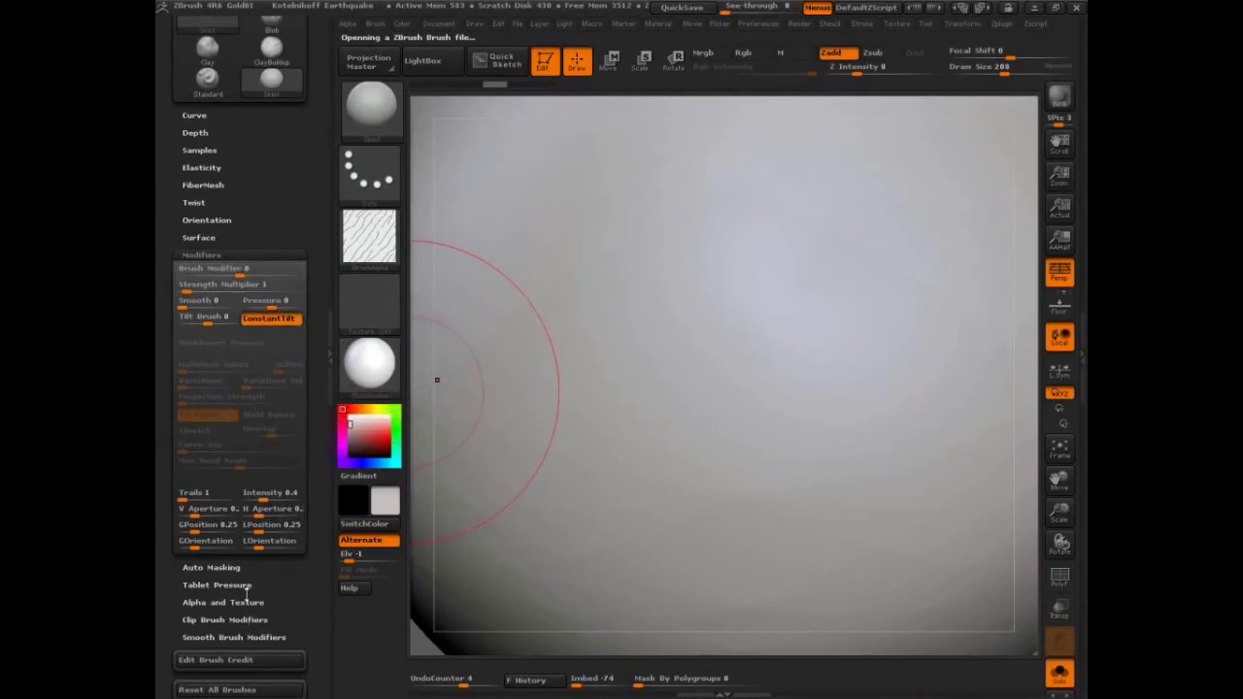
drag(281, 194, 286, 277)
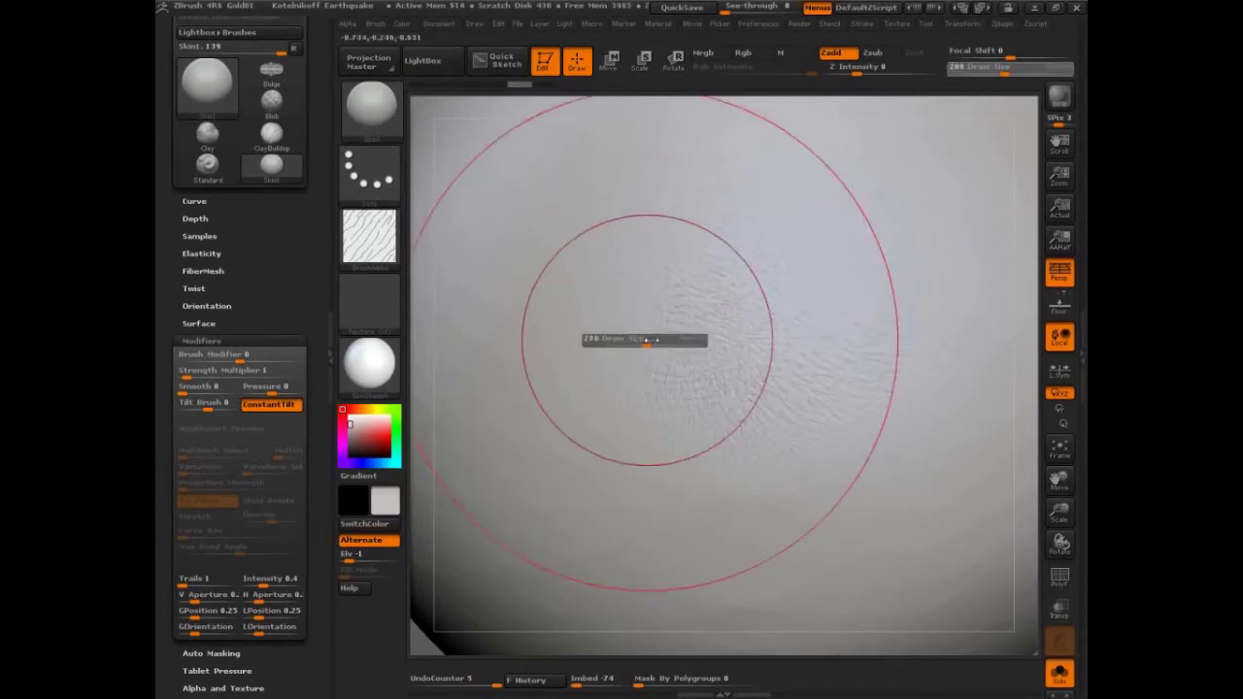
Undo the test stroke, enlarge the draw size to about 450 and brush skin texture across the sphere
key(ctrl+z)
mouse_move(837, 326)
mouse_down()
mouse_move(819, 310)
mouse_move(661, 400)
mouse_move(634, 370)
mouse_move(596, 246)
mouse_move(545, 342)
mouse_up()
mouse_move(965, 331)
mouse_down()
mouse_move(777, 547)
mouse_move(537, 508)
mouse_up()
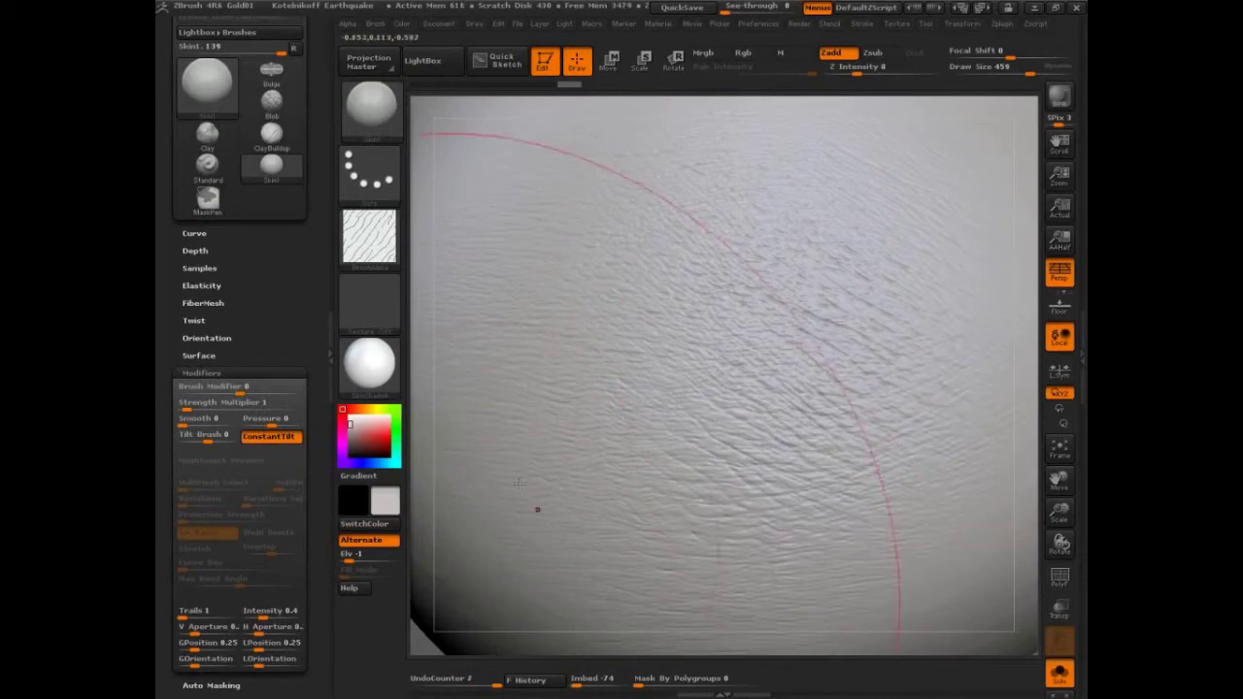
Examine the Skin1 brush's Orientation, Twist and FiberMesh settings
click(203, 372)
click(209, 336)
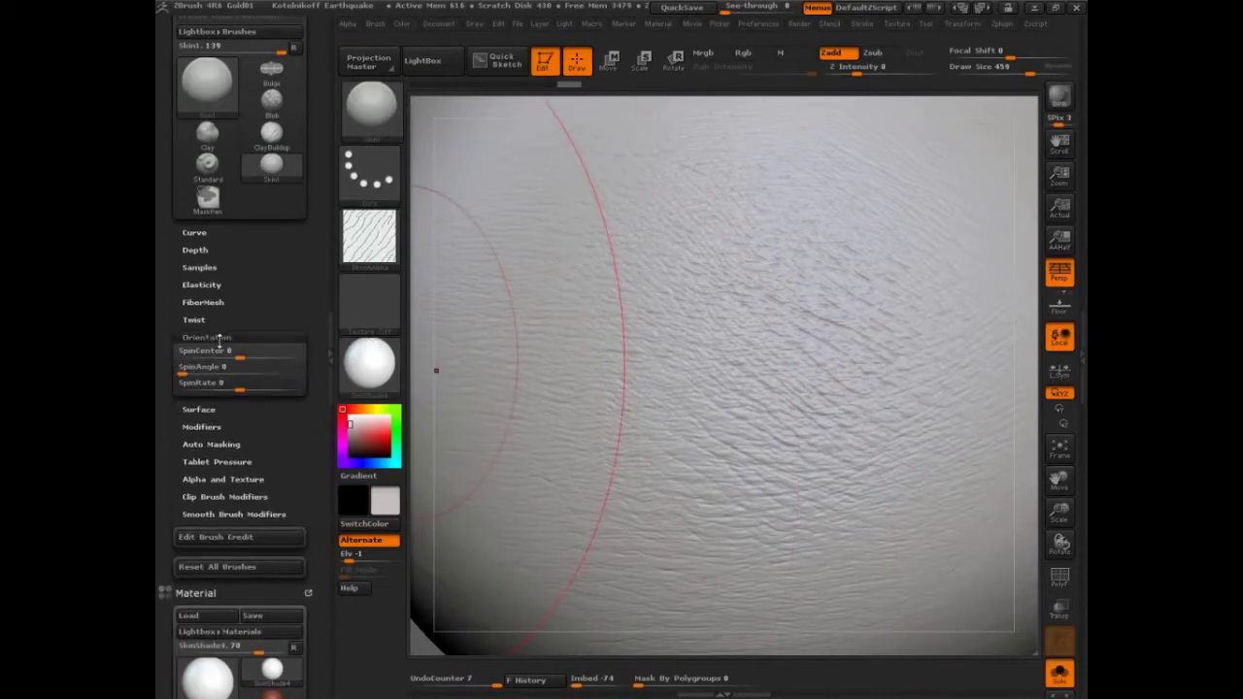
click(217, 319)
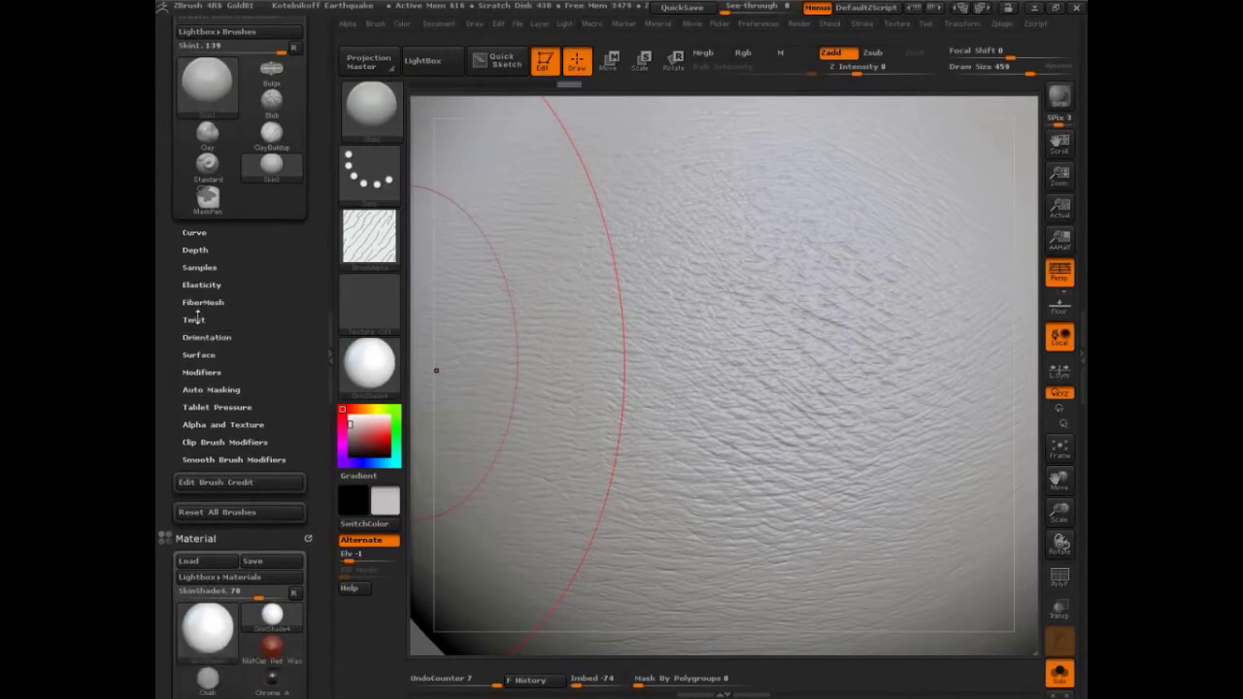
click(200, 318)
click(211, 302)
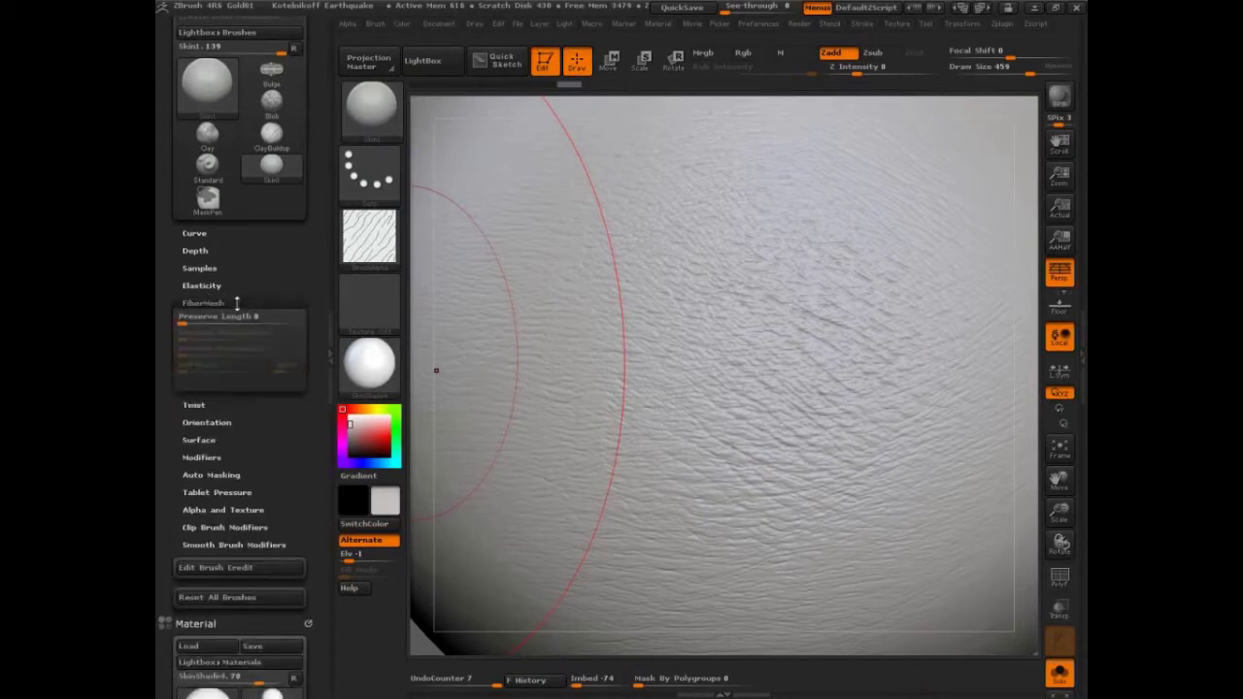
click(215, 303)
Undo the skin strokes and brush one test stroke of wrinkles across the smooth sphere
key(ctrl+z)
key(ctrl+z)
key(ctrl+z)
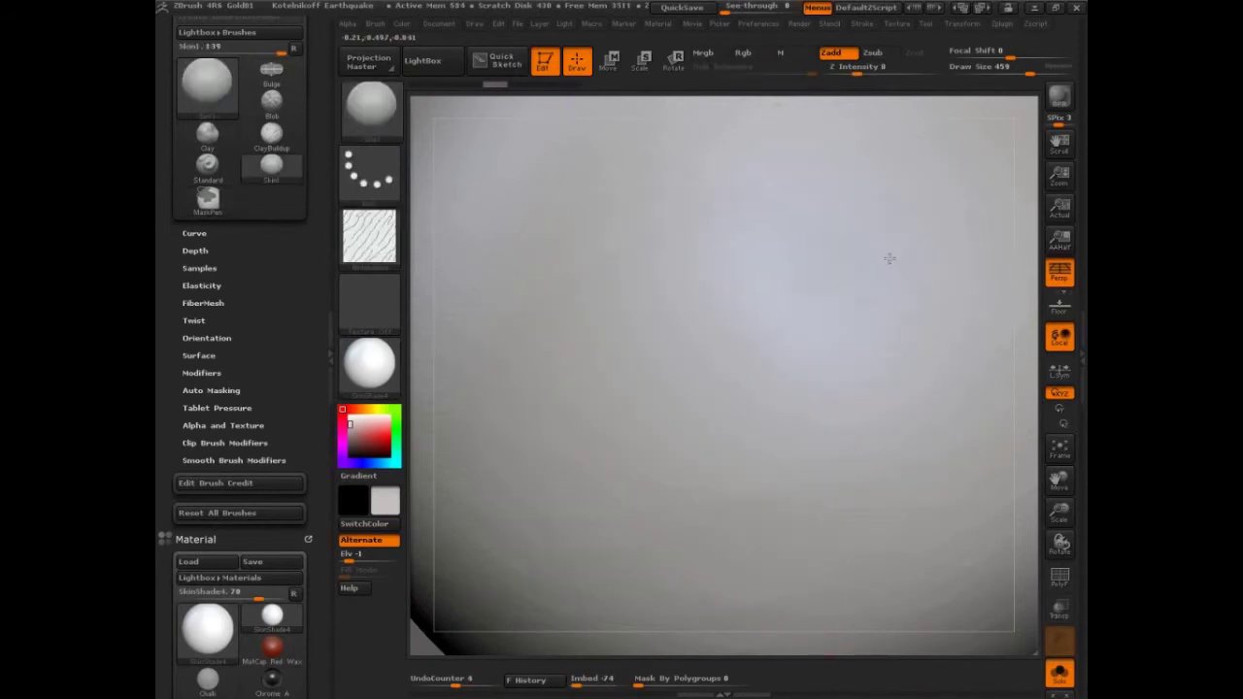
mouse_move(642, 334)
mouse_down()
mouse_move(456, 379)
mouse_move(356, 289)
mouse_move(281, 267)
mouse_up()
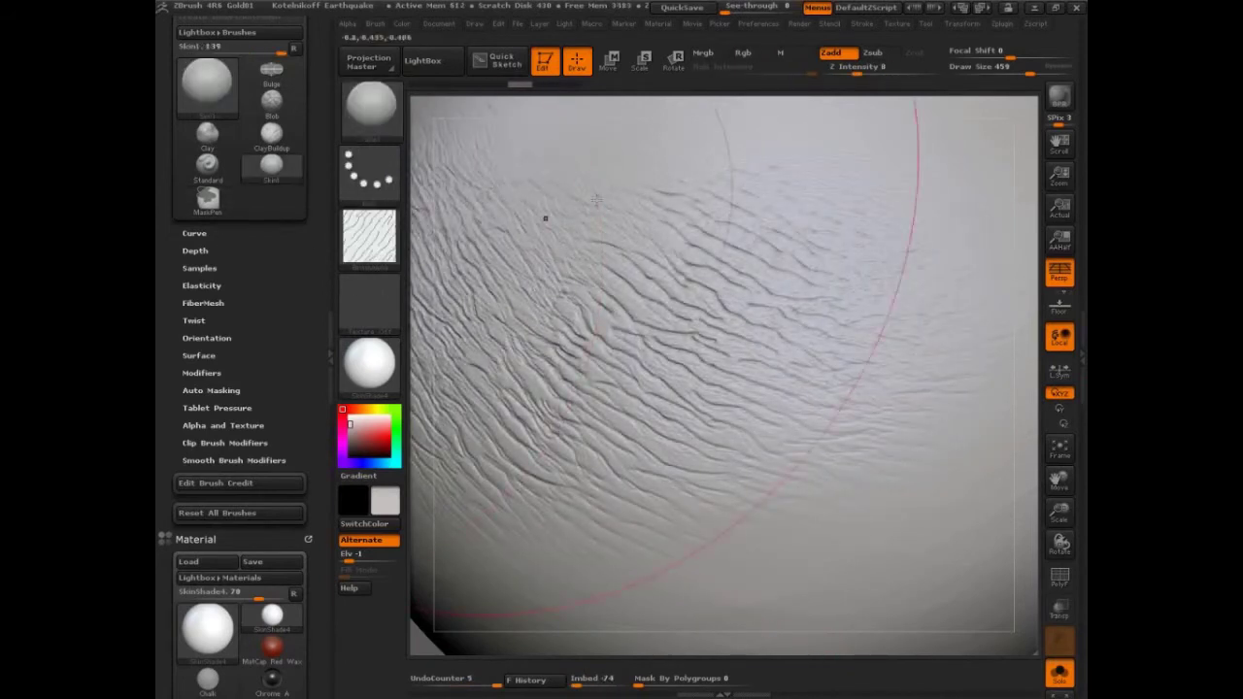
Review the brush's Orientation, FiberMesh and Samples settings
click(217, 336)
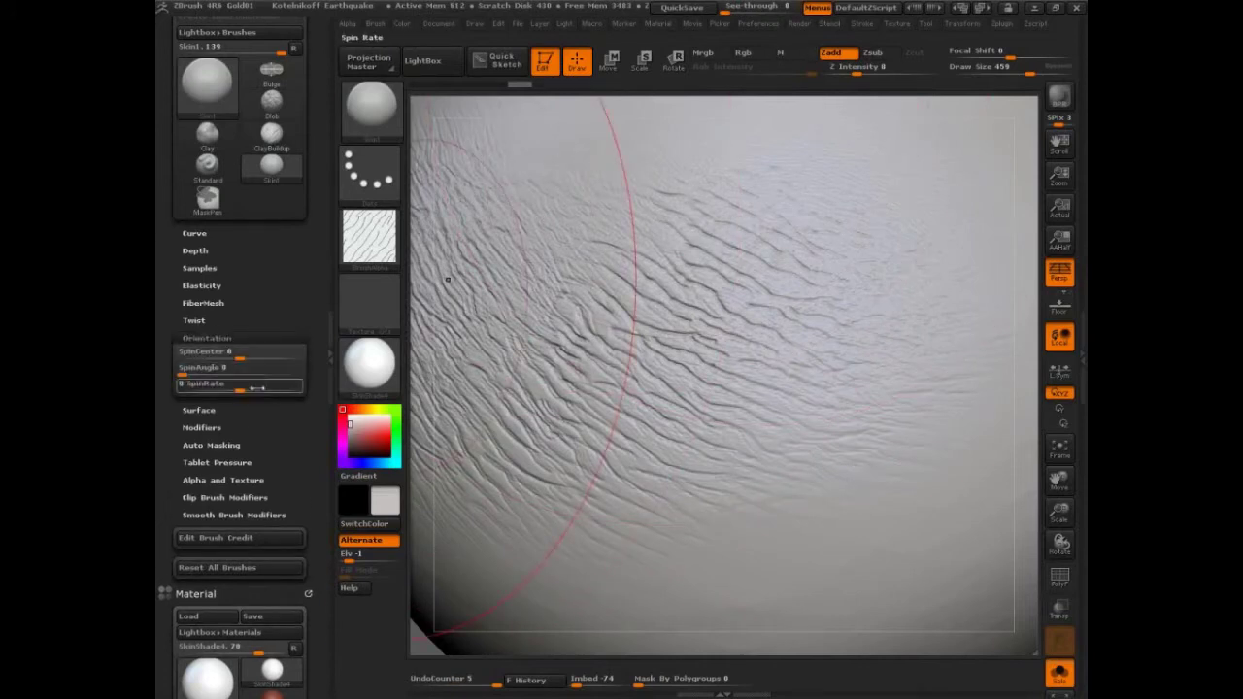
click(222, 337)
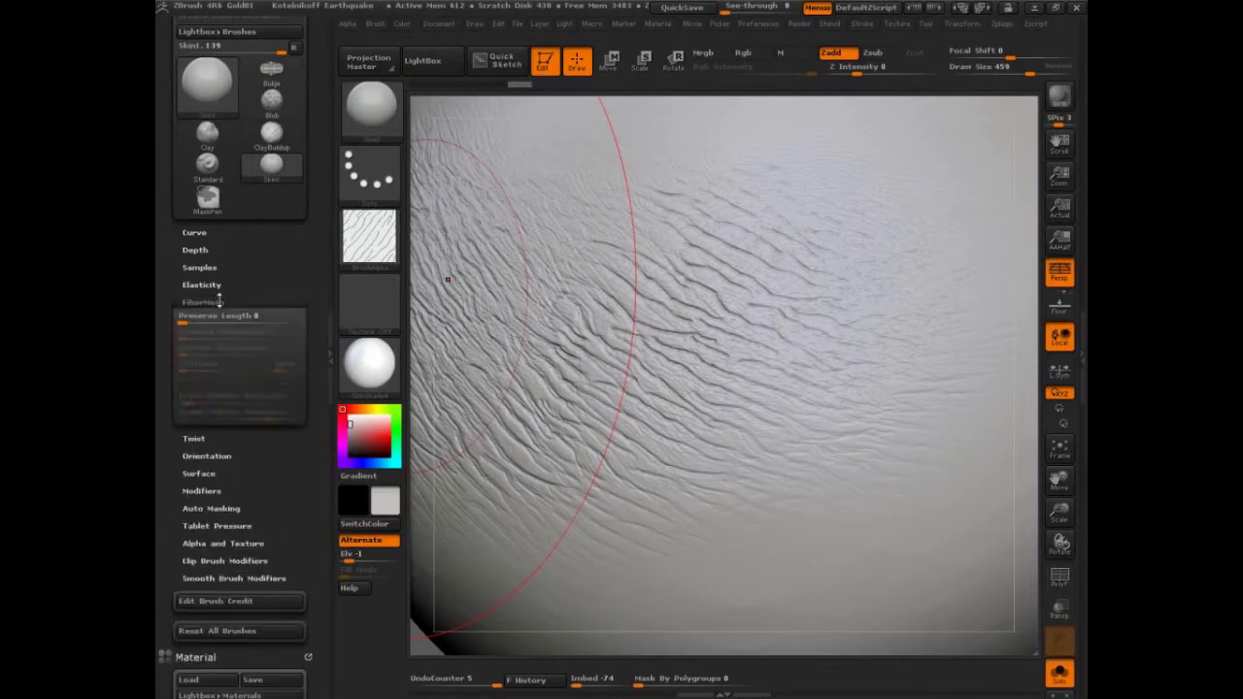
click(215, 266)
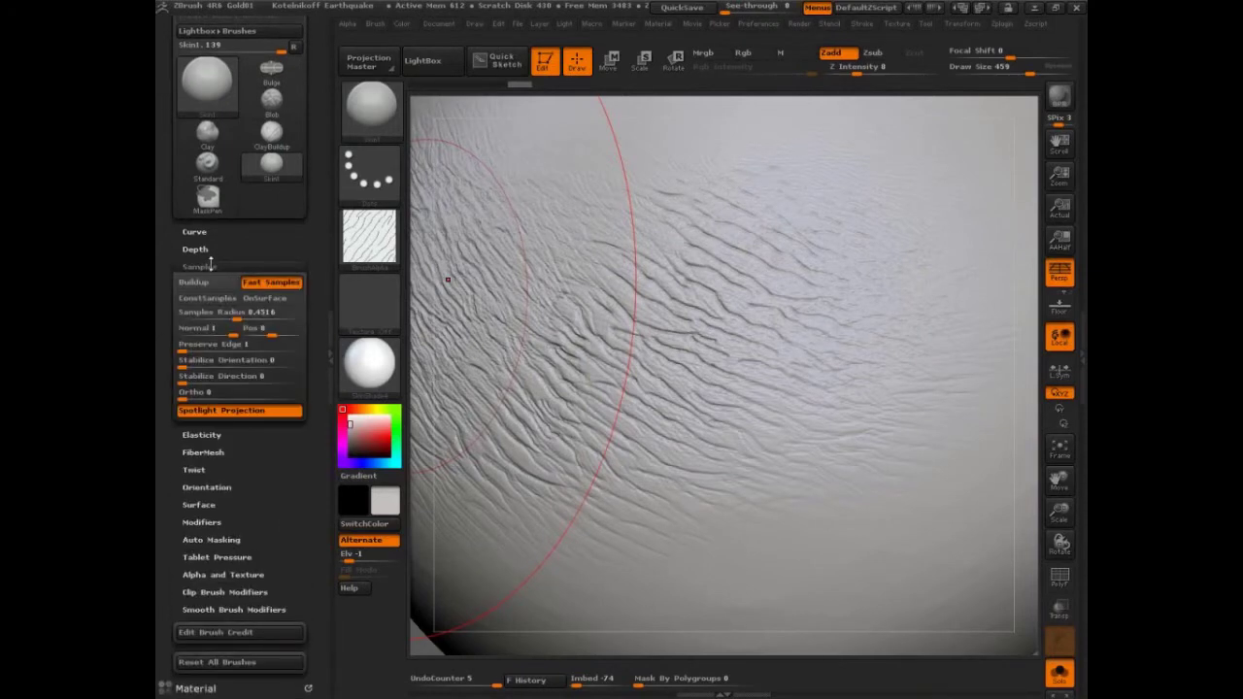
click(210, 264)
Turn on Roll in the stroke modifiers and undo the last test stroke
click(862, 25)
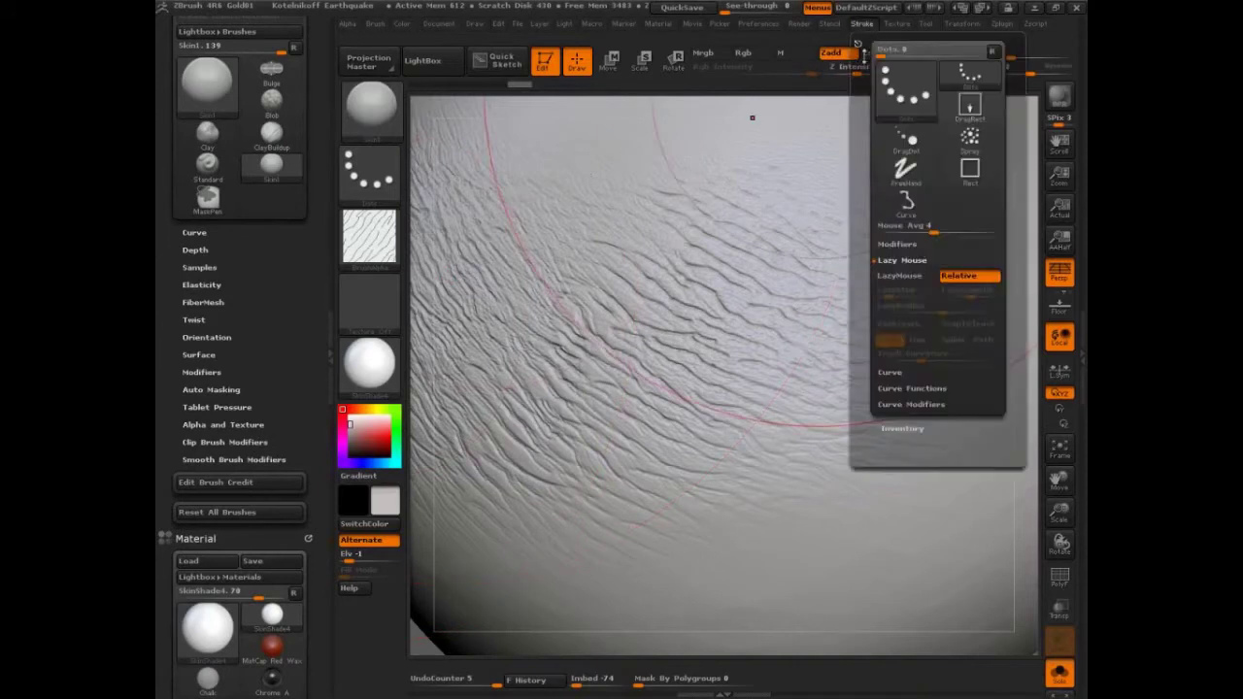
click(897, 244)
click(888, 341)
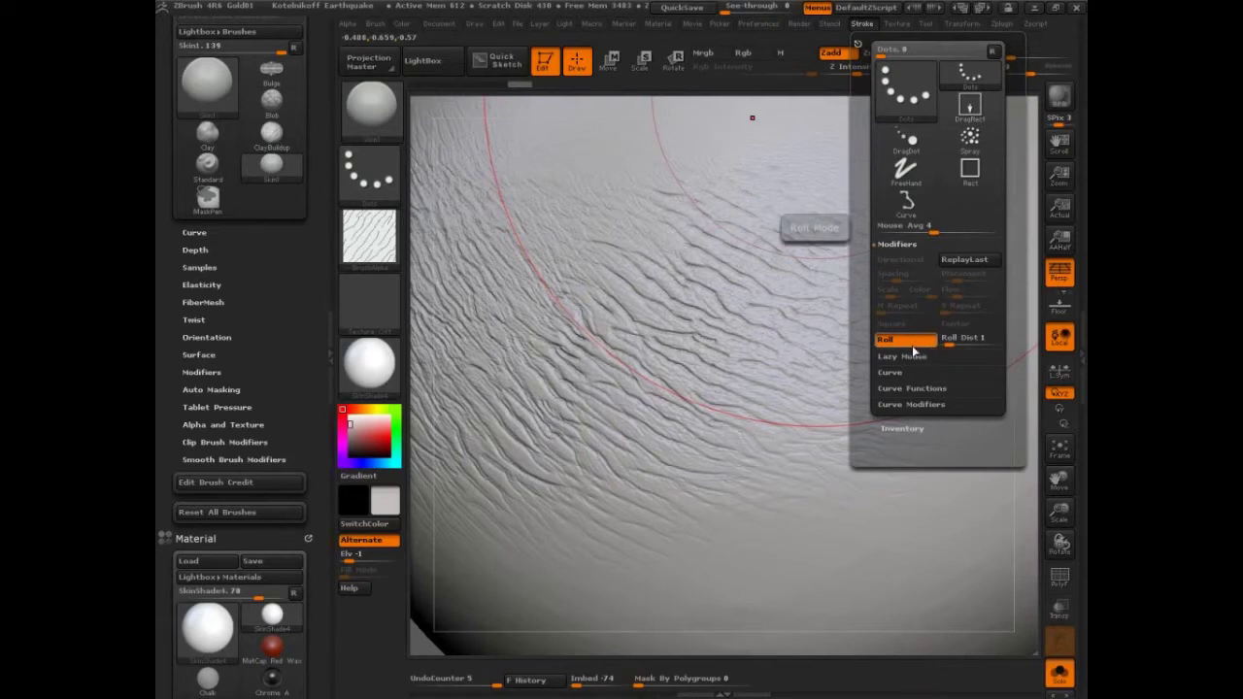
key(ctrl+z)
Review the brush's Curve settings and set Imbed to 0 in its Depth settings
alt+drag(424, 632, 480, 492)
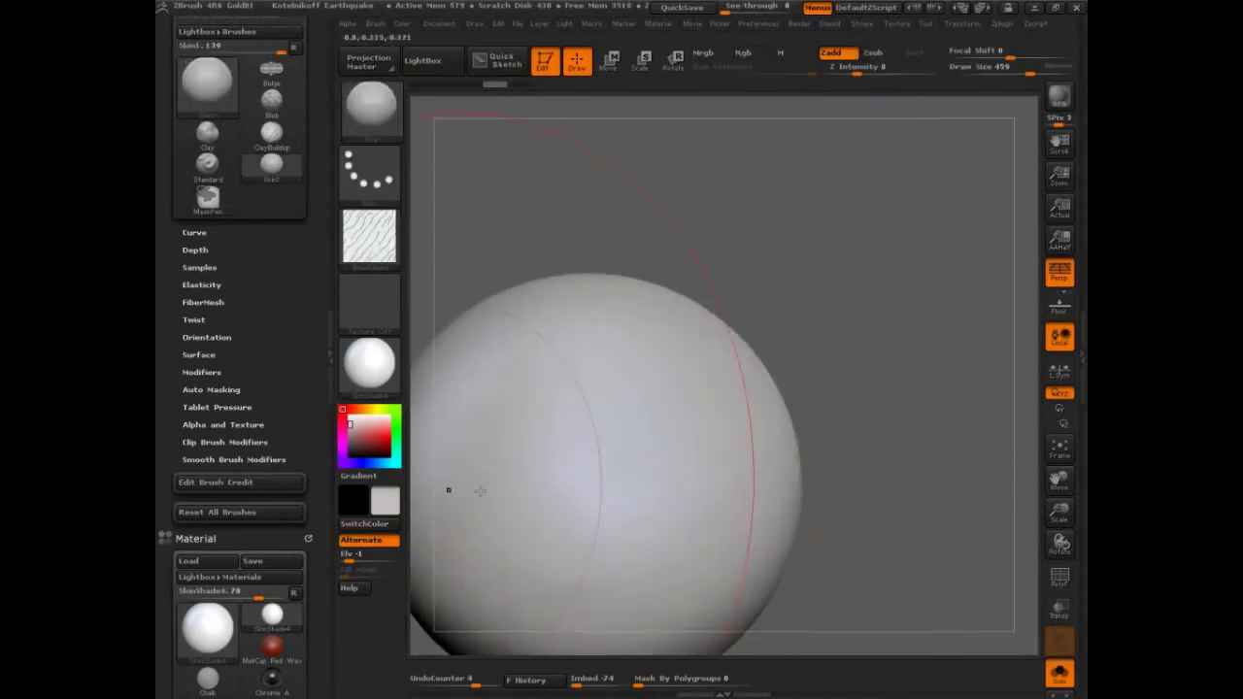
mouse_move(835, 582)
alt+mouse_down()
mouse_move(919, 451)
mouse_move(961, 521)
mouse_move(940, 567)
alt+mouse_up()
key(s)
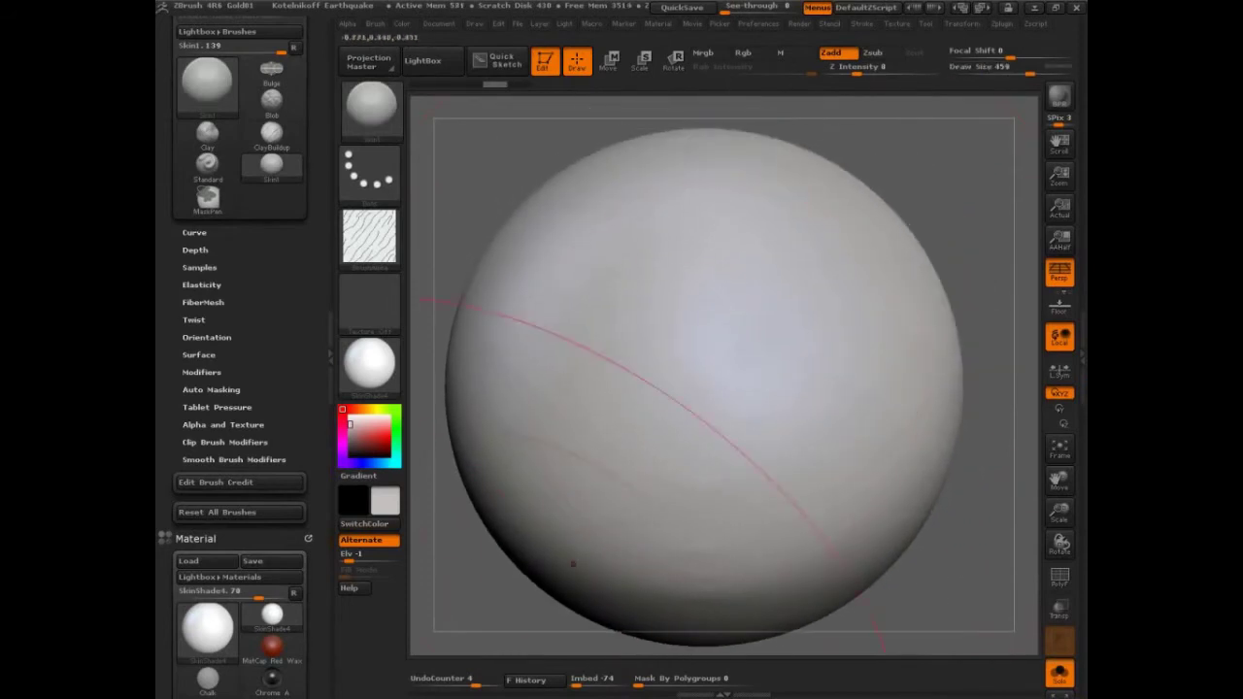
click(195, 232)
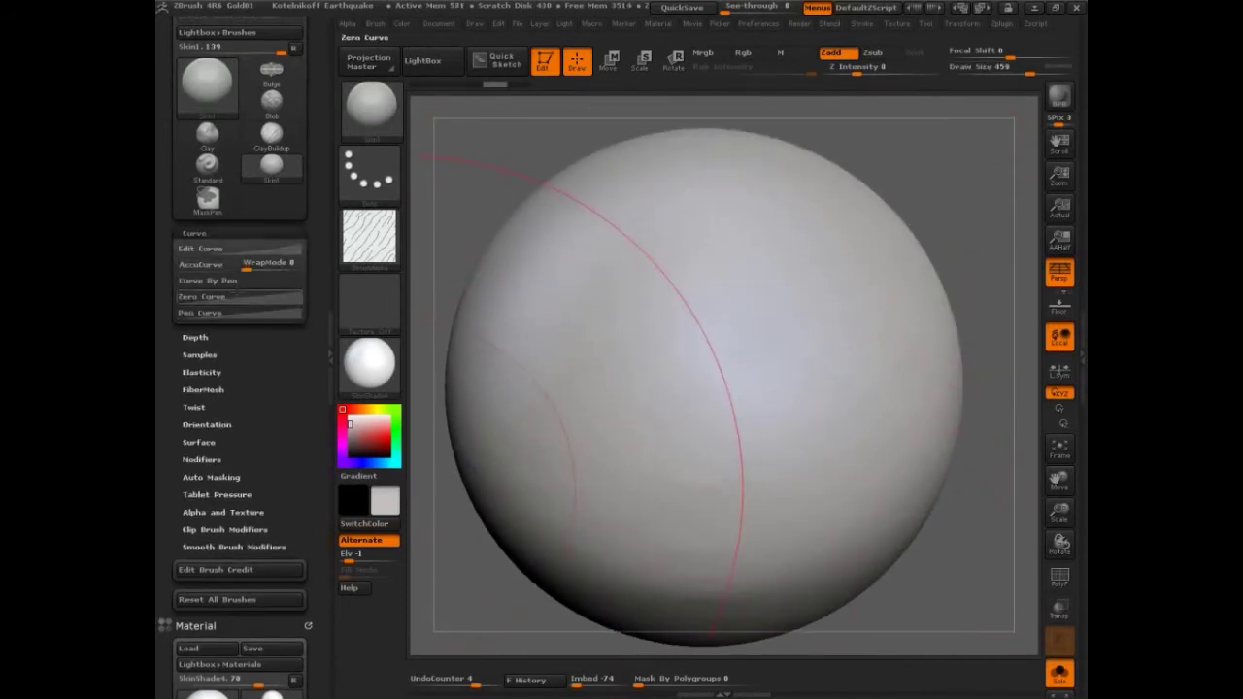
click(195, 233)
click(195, 249)
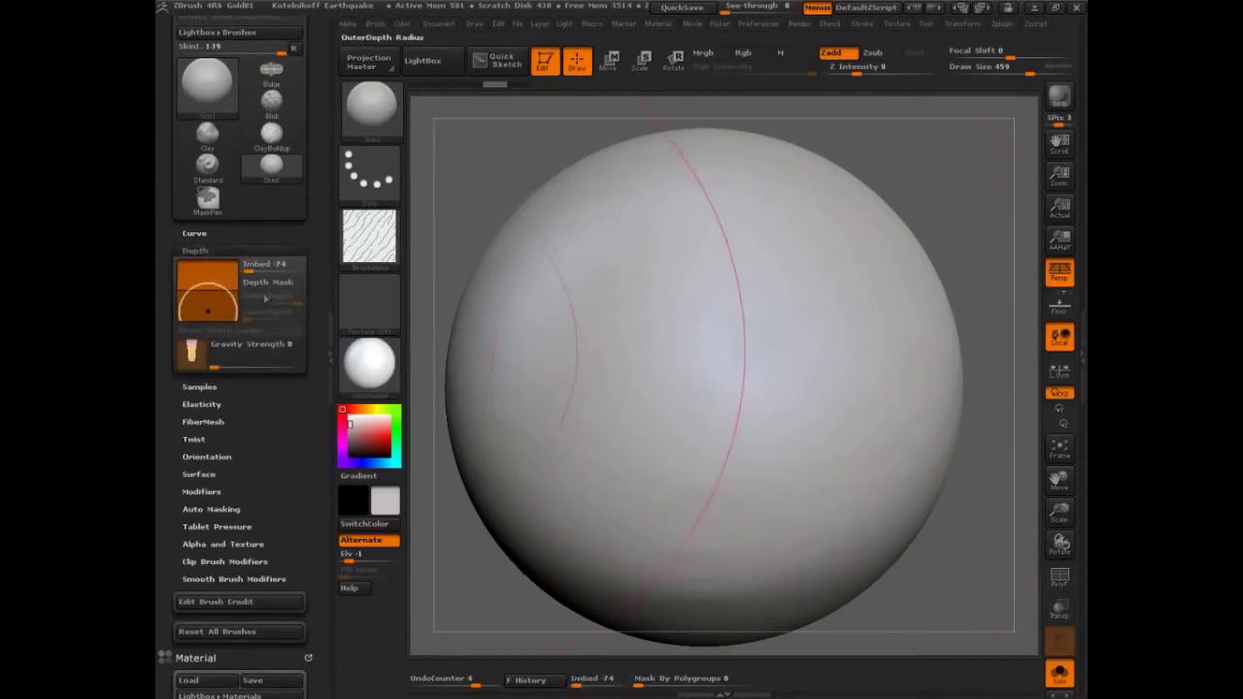
click(267, 265)
text(0)
key(Return)
Try short skin strokes on the sphere and undo them
mouse_move(832, 303)
mouse_down()
mouse_move(737, 350)
mouse_move(680, 427)
mouse_move(639, 364)
mouse_move(847, 275)
mouse_up()
drag(709, 218, 582, 291)
drag(982, 458, 978, 330)
key(ctrl+z)
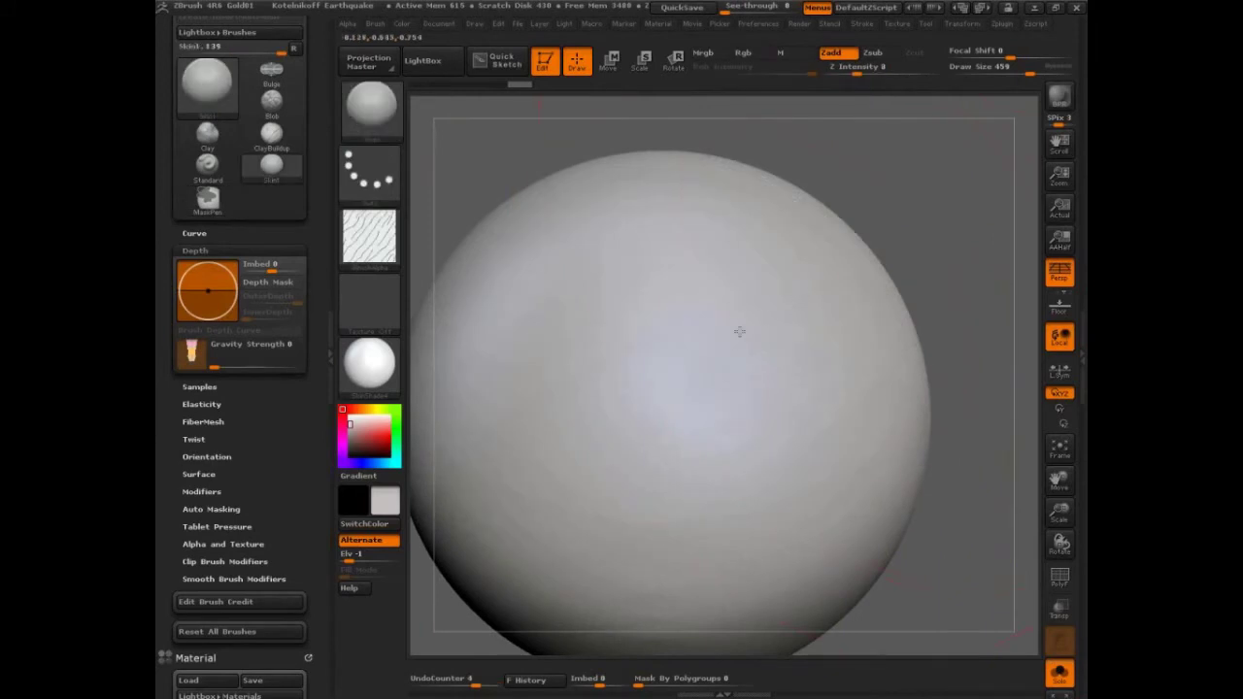
Brush overlapping skin strokes in several directions over the front of the sphere and undo them
drag(601, 404, 626, 221)
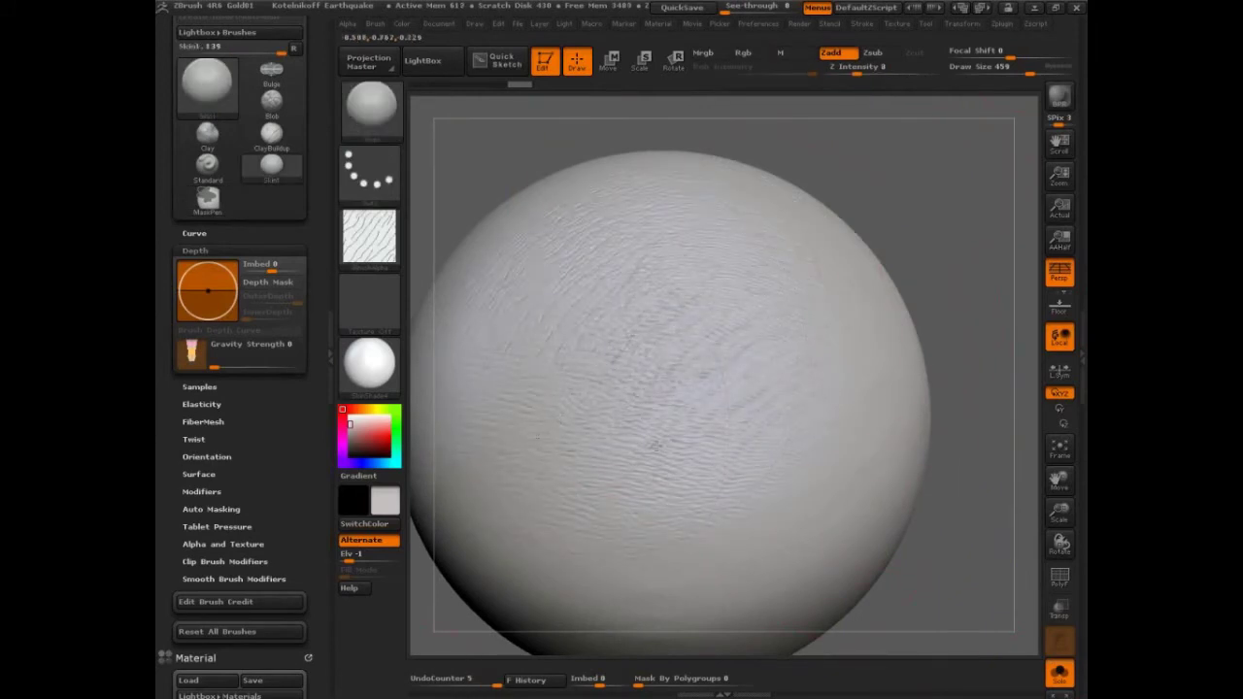
mouse_move(656, 445)
mouse_down()
mouse_move(771, 530)
mouse_move(798, 529)
mouse_up()
drag(831, 293, 842, 535)
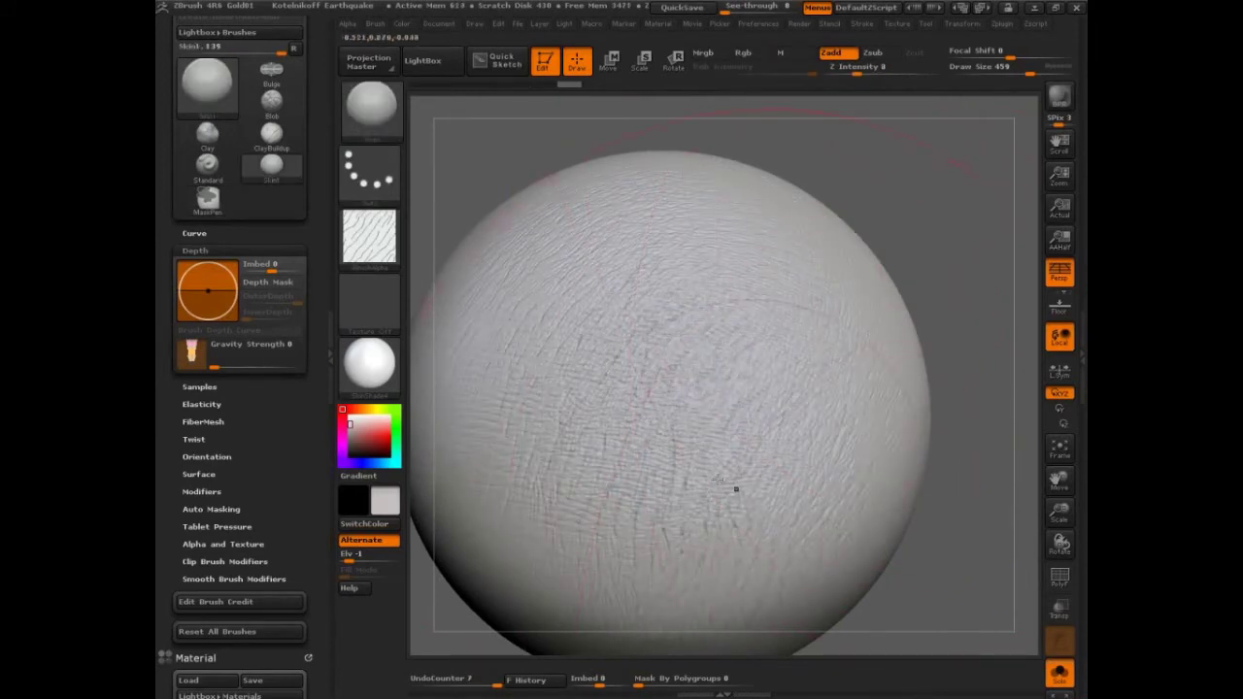
mouse_move(532, 236)
mouse_down()
mouse_move(553, 441)
mouse_move(675, 509)
mouse_up()
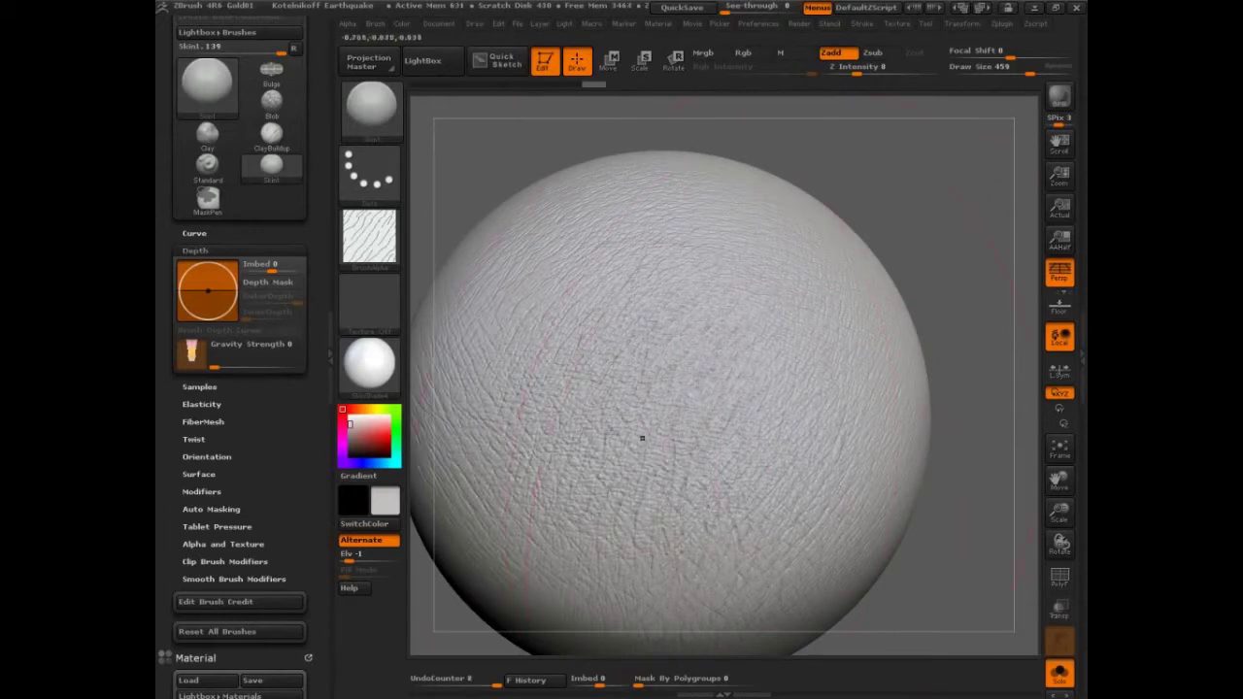
key(ctrl+z)
key(ctrl+z)
Set the brush's Imbed to -64 and brush skin texture across the sphere
drag(207, 289, 209, 304)
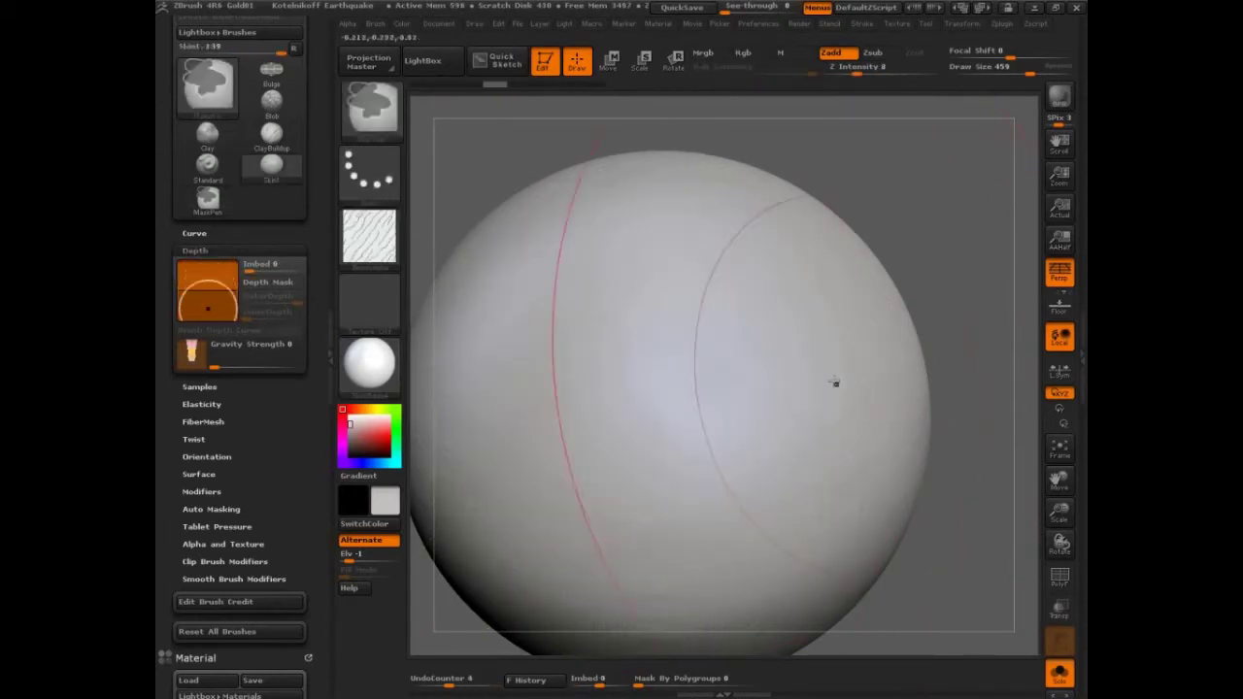
mouse_move(763, 351)
mouse_down()
mouse_move(663, 357)
mouse_move(679, 325)
mouse_up()
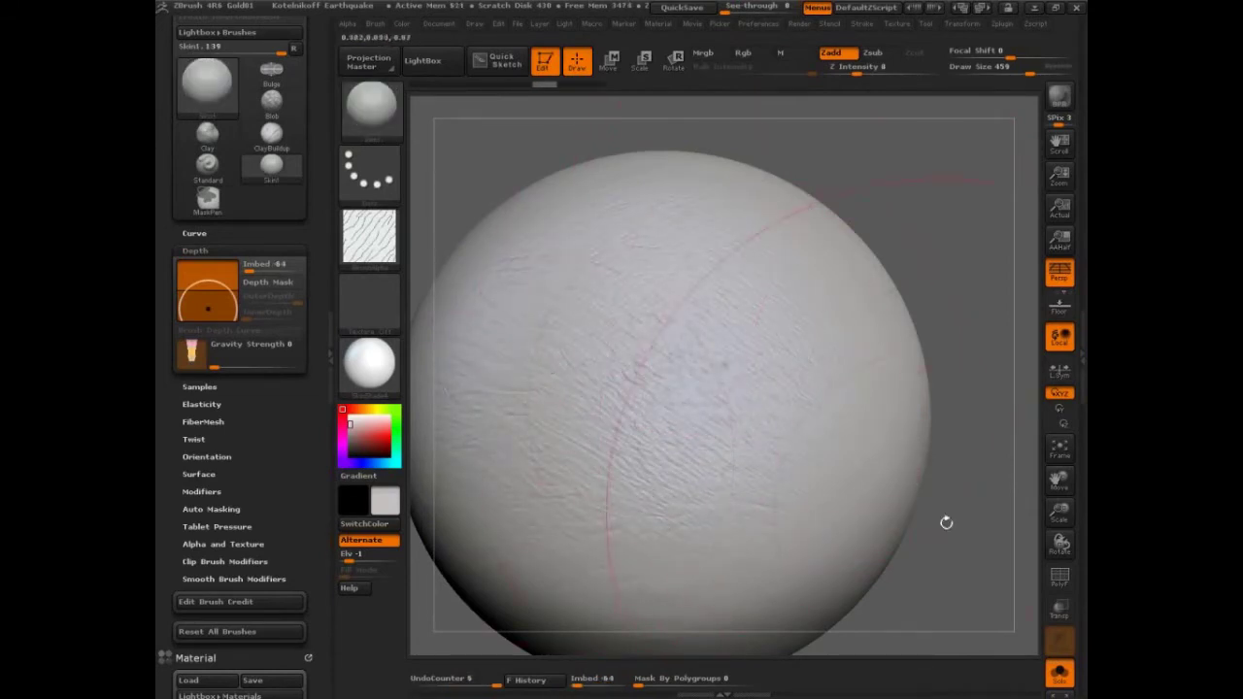
drag(942, 519, 976, 586)
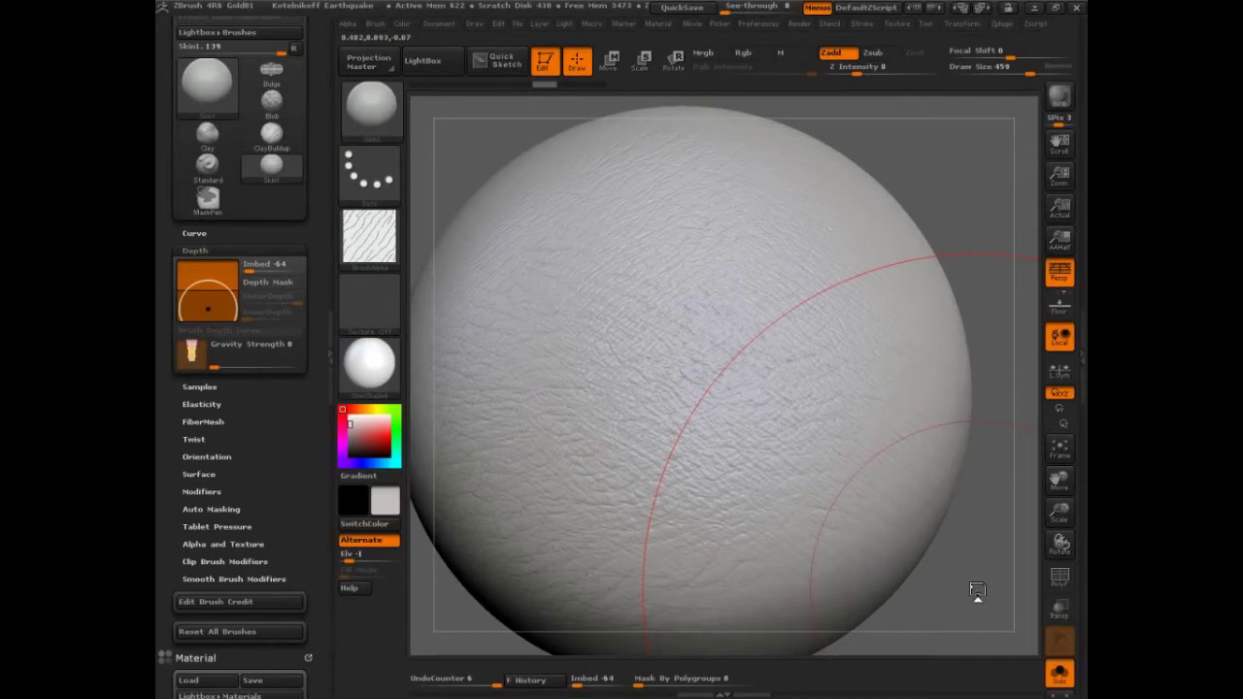
Leave a snapshot of the textured sphere on the canvas and undo the skin strokes on the live sphere placed beside it
mouse_move(941, 461)
alt+mouse_down()
mouse_move(944, 509)
mouse_move(839, 493)
mouse_move(866, 515)
mouse_move(815, 515)
alt+mouse_up()
key(shift+s)
alt+drag(627, 568, 932, 597)
key(ctrl+z)
key(ctrl+z)
Set Imbed to 0, brush overlapping skin strokes over the sphere beside the snapshot and reduce the draw size to about 82
click(265, 264)
text(0)
key(Return)
drag(932, 300, 864, 446)
drag(845, 204, 809, 421)
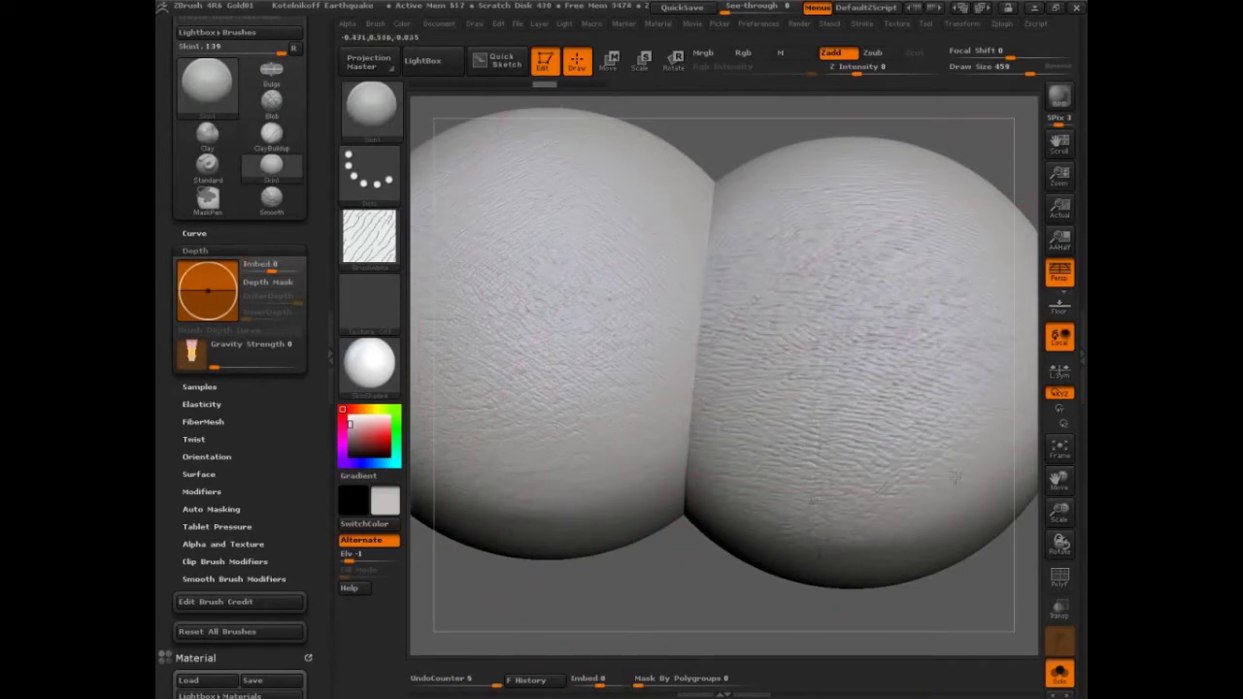
drag(907, 210, 911, 239)
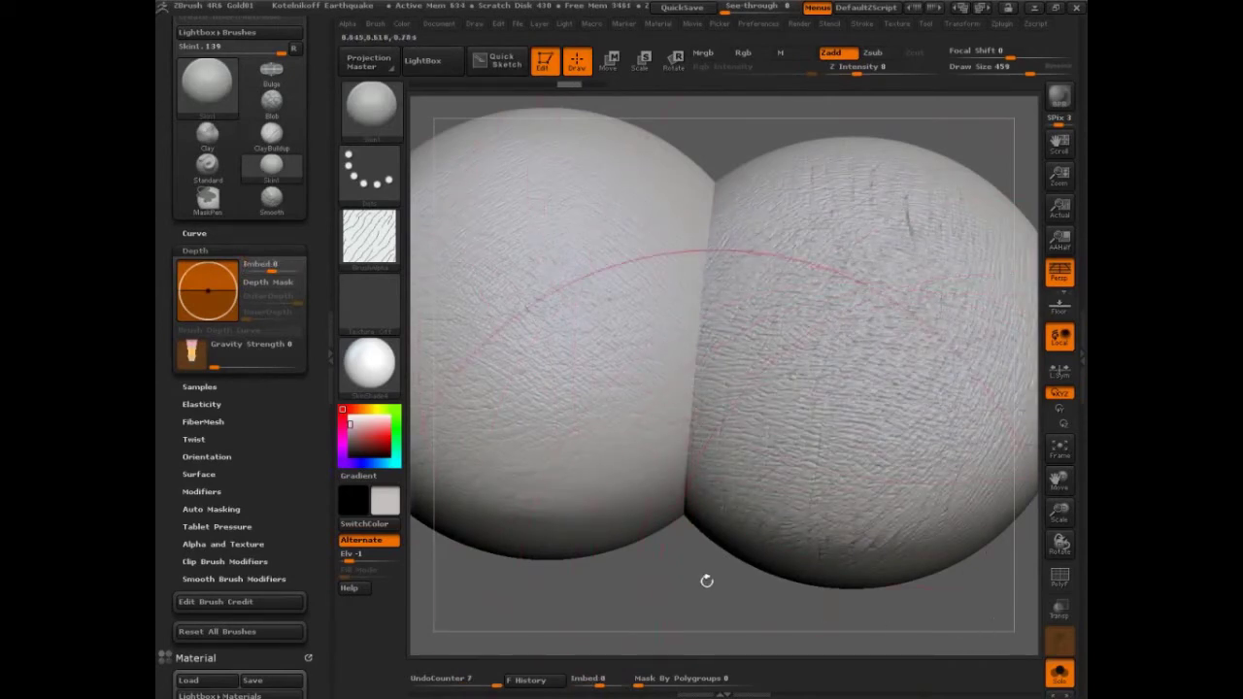
key(s)
drag(678, 575, 621, 576)
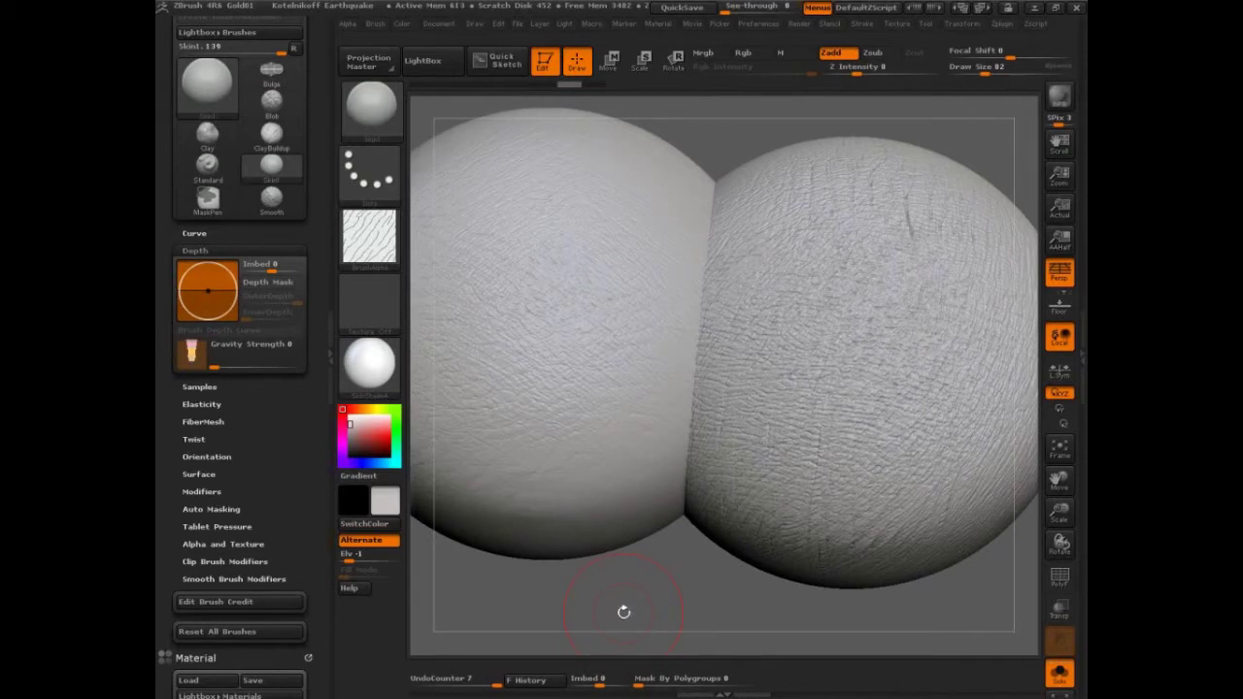
key(ctrl+shift)
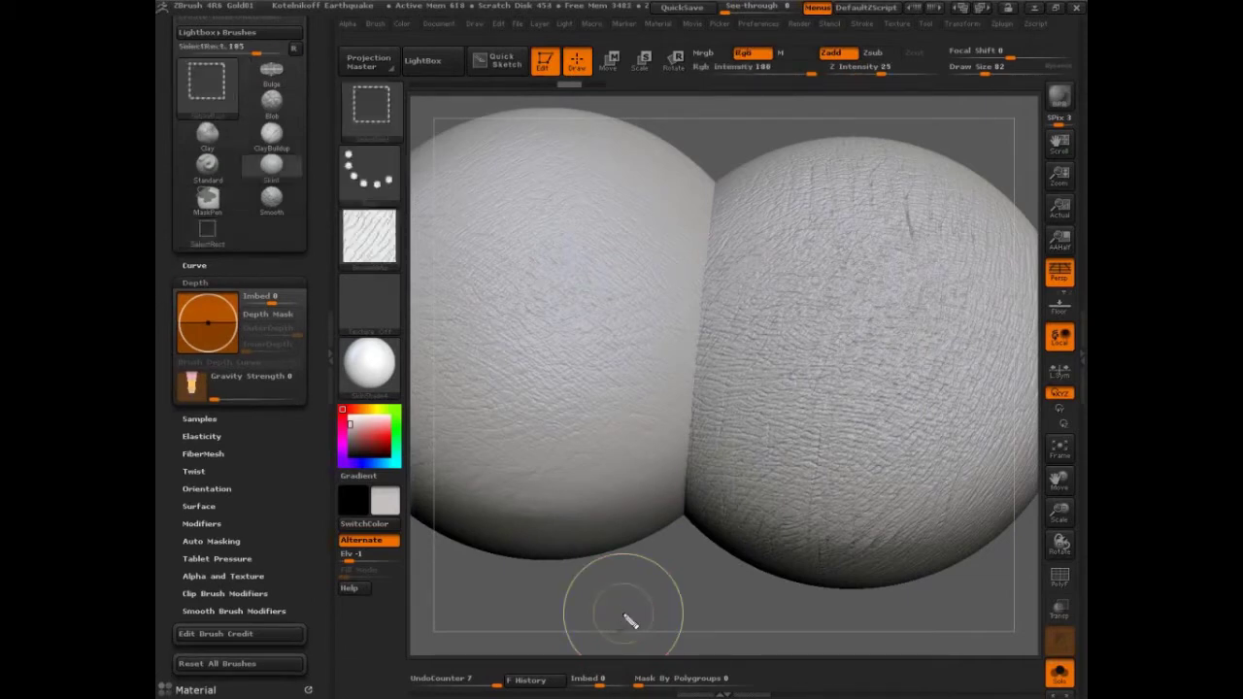
drag(828, 291, 833, 319)
drag(763, 337, 765, 341)
drag(879, 317, 879, 324)
drag(887, 276, 887, 284)
mouse_move(912, 239)
mouse_down()
mouse_move(816, 257)
mouse_move(832, 386)
mouse_move(874, 225)
mouse_move(794, 283)
mouse_move(796, 312)
mouse_up()
key(Escape)
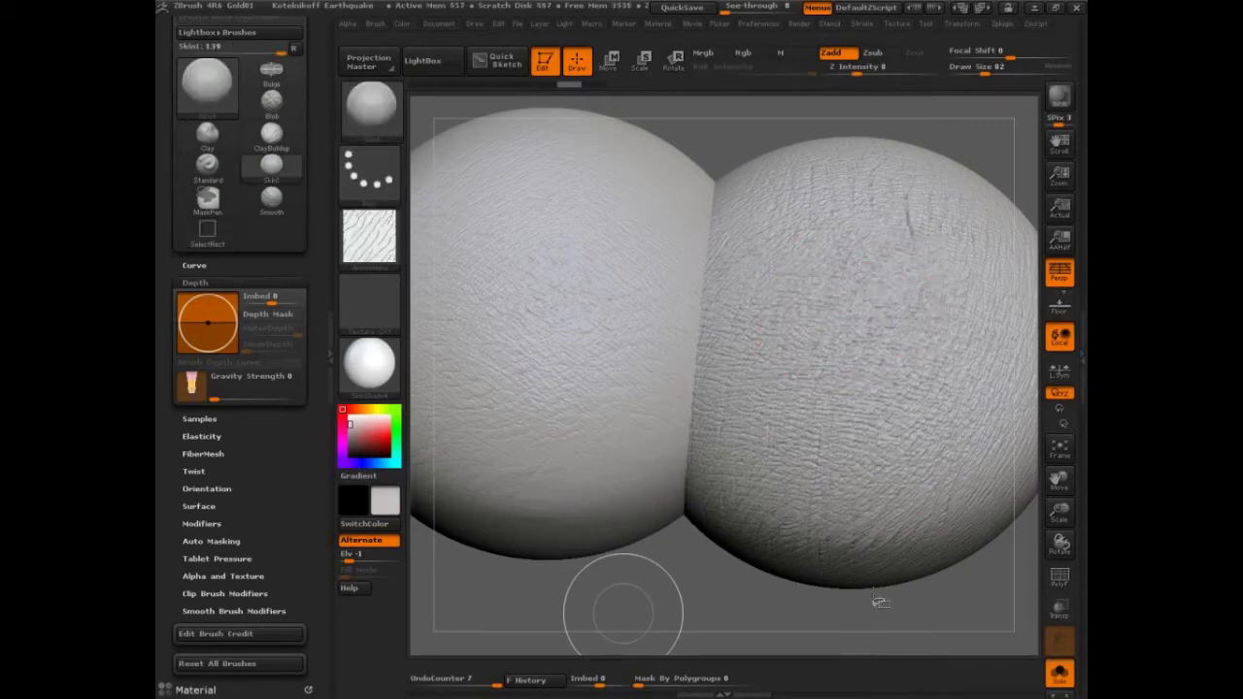
mouse_move(883, 230)
mouse_down()
mouse_move(854, 237)
mouse_move(889, 213)
mouse_up()
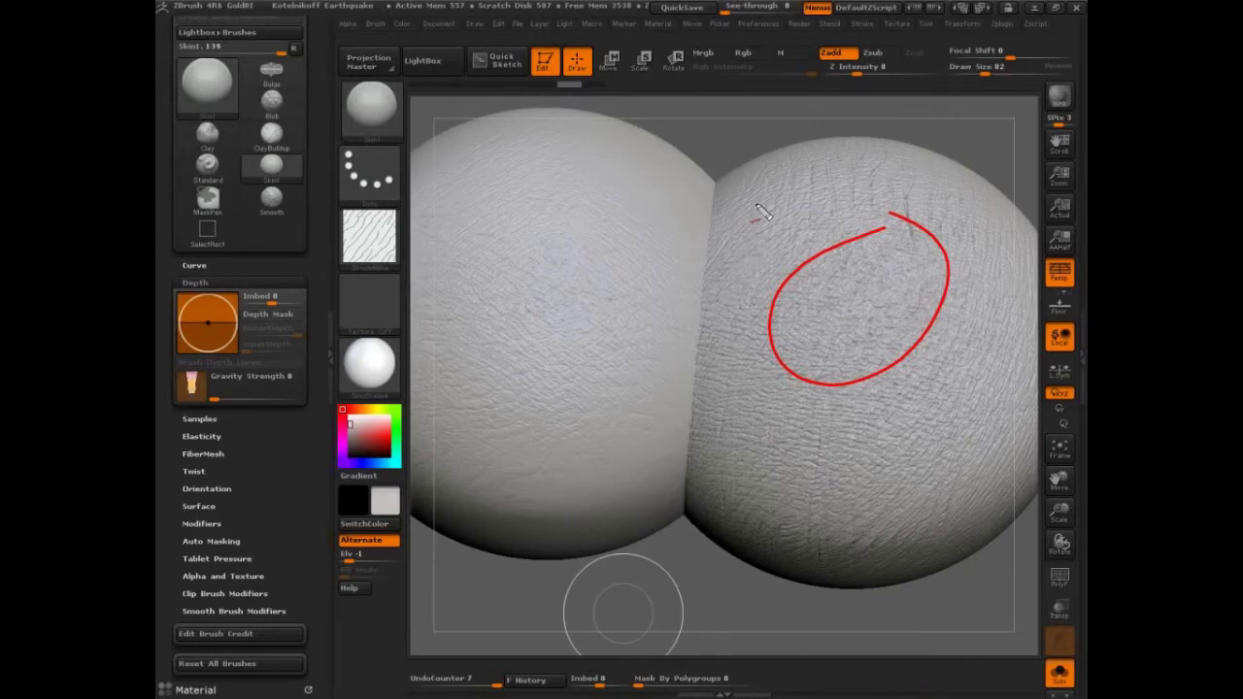
mouse_move(582, 204)
mouse_down()
mouse_move(555, 360)
mouse_move(510, 177)
mouse_up()
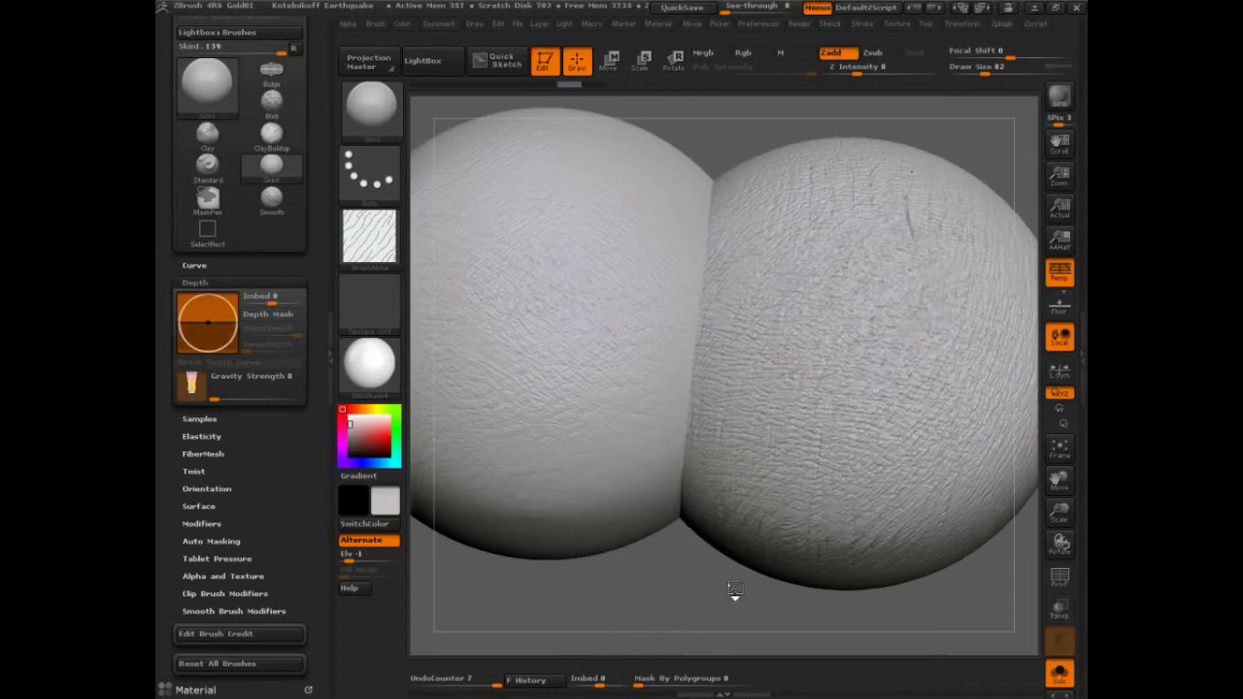
Set the brush's Imbed to -52 and clear the sphere snapshot from the canvas
drag(273, 302, 248, 298)
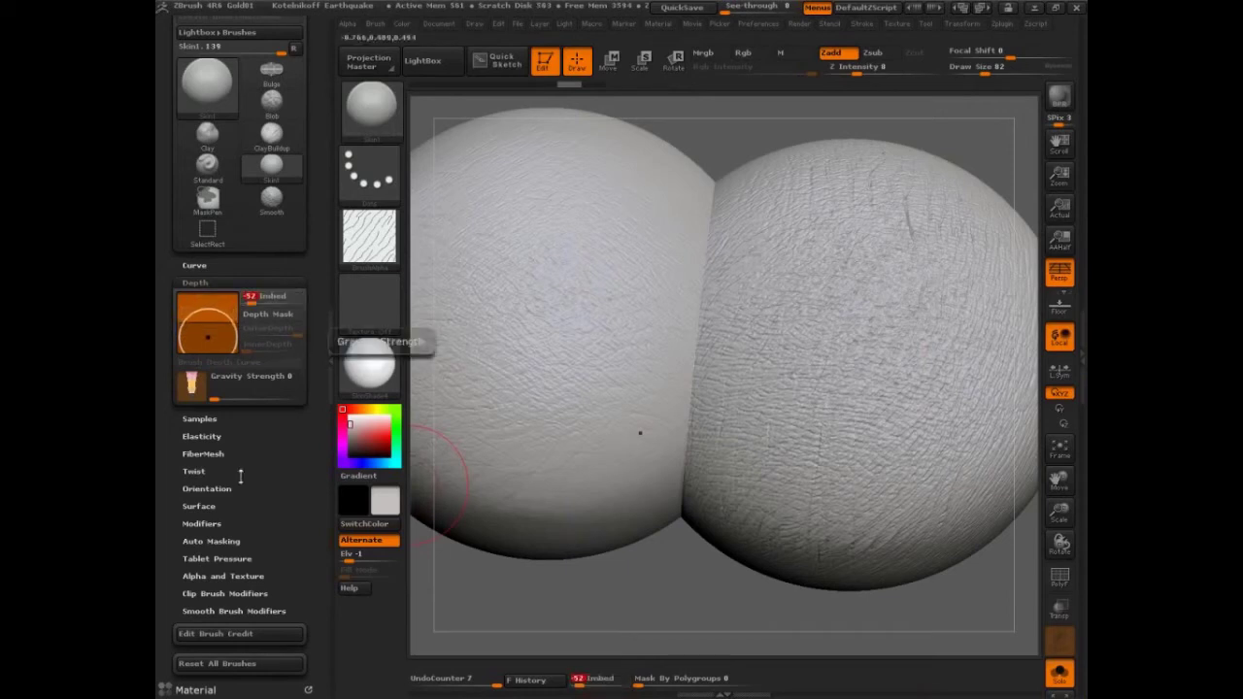
key(ctrl)
key(ctrl+n)
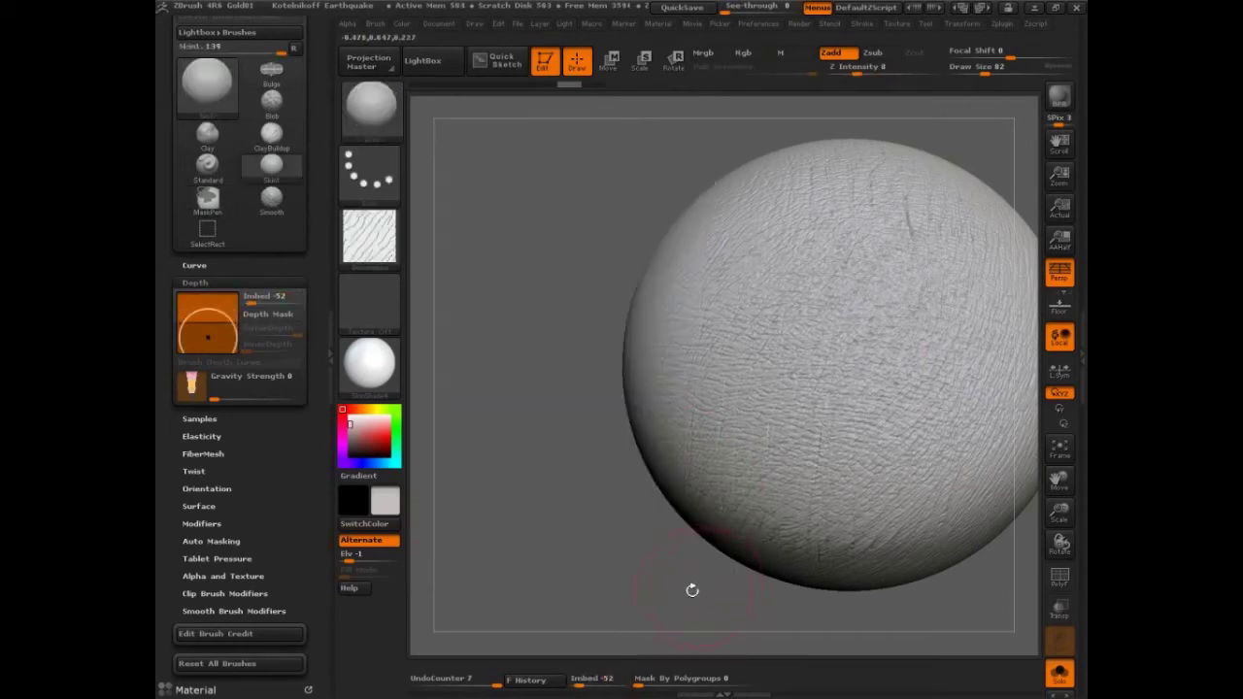
Undo the skin strokes on the remaining sphere
key(ctrl+z)
key(ctrl)
key(ctrl+z)
key(ctrl+z)
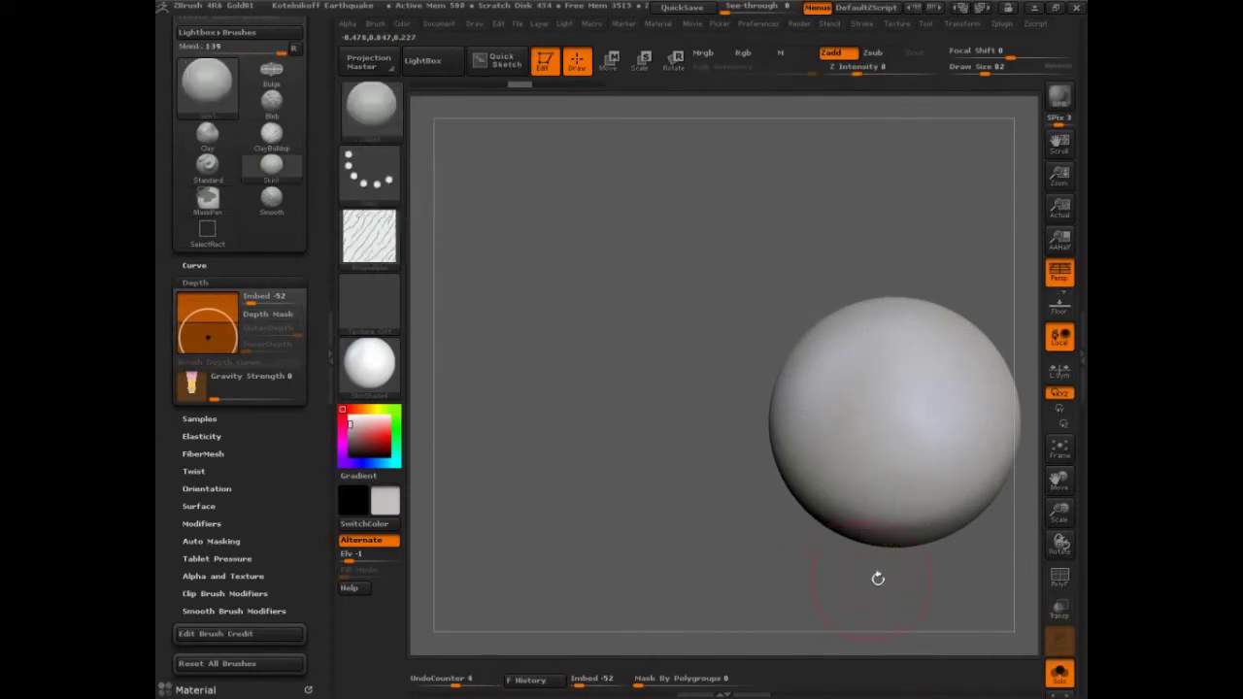
Set the draw size to 155 and brush skin texture across the upper part of the sphere
mouse_move(878, 578)
alt+mouse_down()
mouse_move(768, 553)
mouse_move(791, 597)
mouse_move(818, 573)
alt+mouse_up()
key(s)
mouse_move(696, 237)
mouse_down()
mouse_move(713, 236)
mouse_move(661, 315)
mouse_up()
alt+drag(961, 233, 967, 291)
mouse_move(966, 292)
mouse_down()
mouse_move(983, 330)
mouse_move(997, 295)
mouse_move(961, 233)
mouse_up()
Check the stroke modifiers, brush another skin stroke lower on the sphere and undo it
click(861, 25)
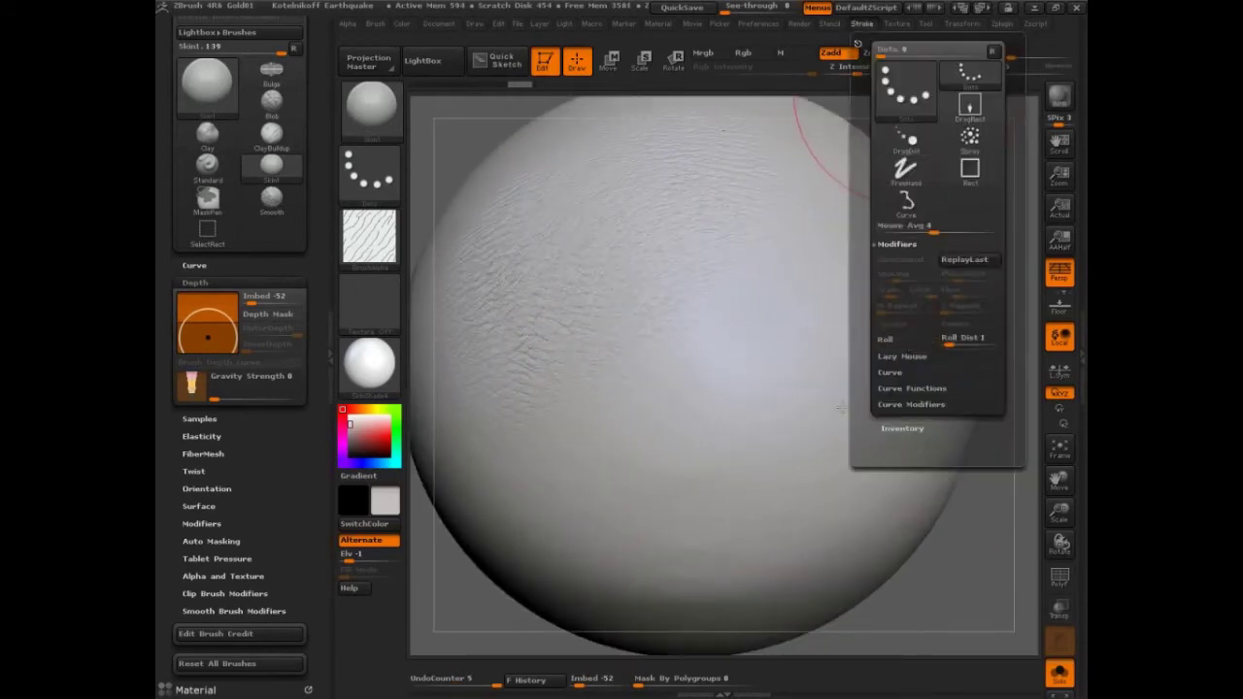
alt+drag(922, 602, 895, 507)
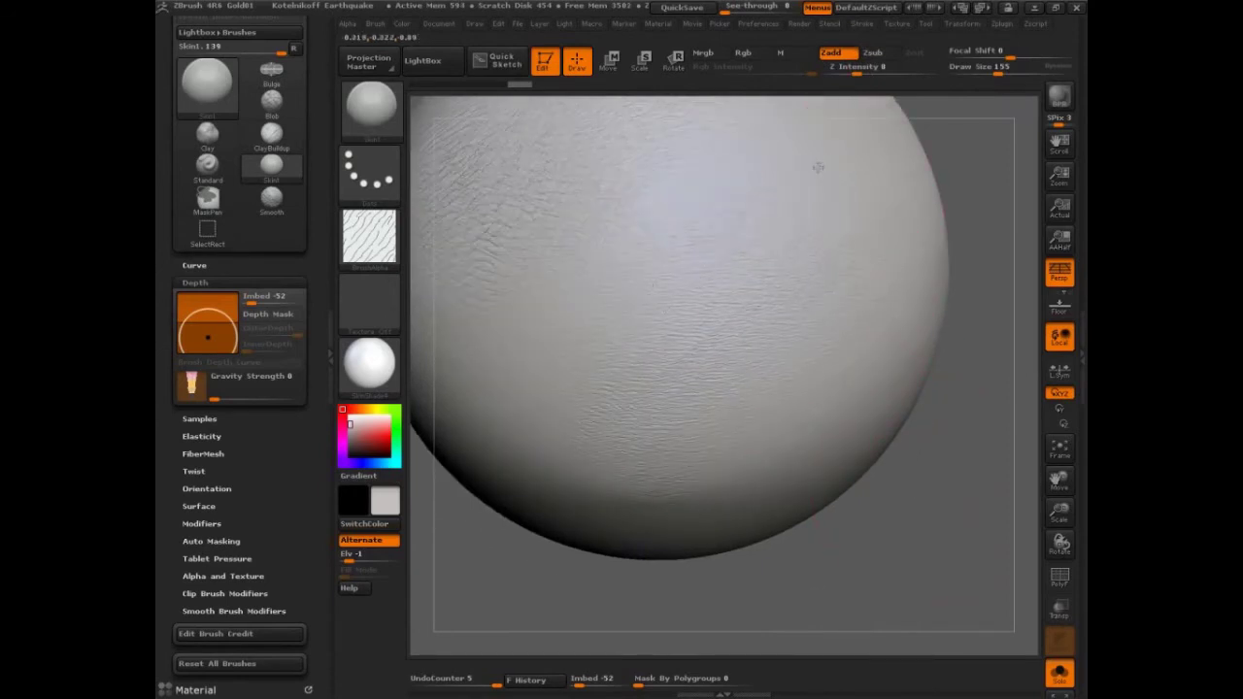
key(ctrl)
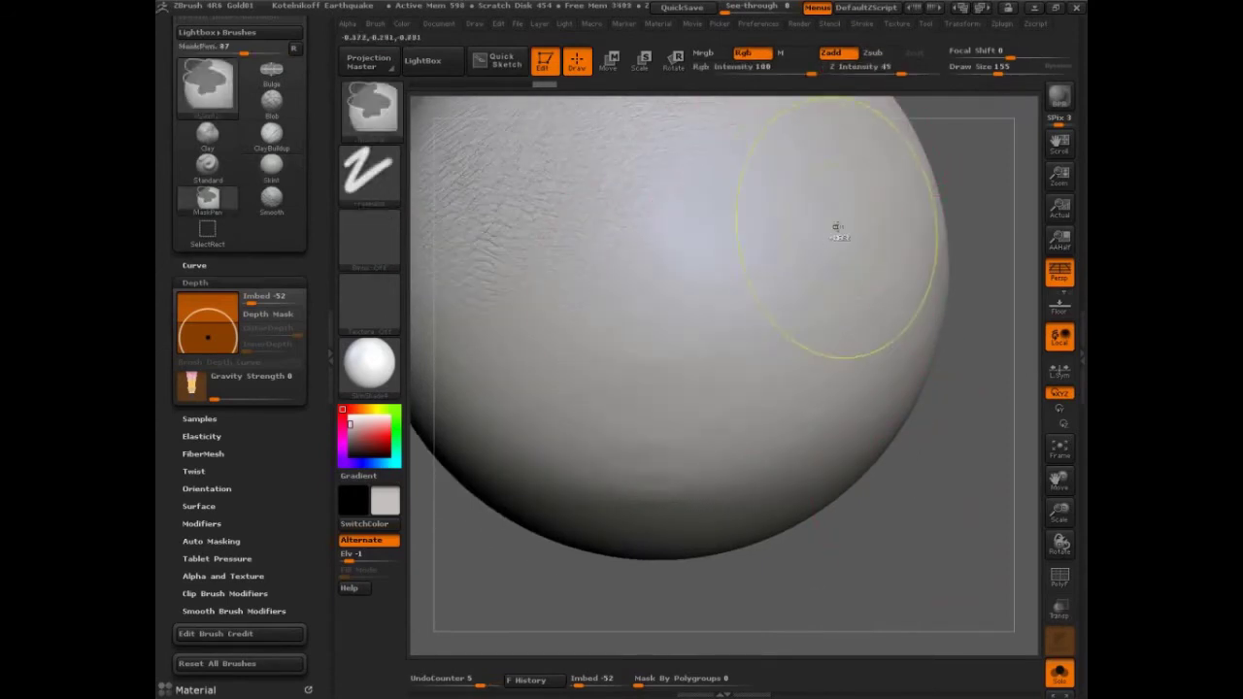
mouse_move(839, 194)
mouse_down()
mouse_move(600, 393)
mouse_move(742, 352)
mouse_up()
key(ctrl+z)
Set Z Intensity to 23 and brush a diagonal band of skin texture across the sphere's smooth side
drag(899, 73, 882, 75)
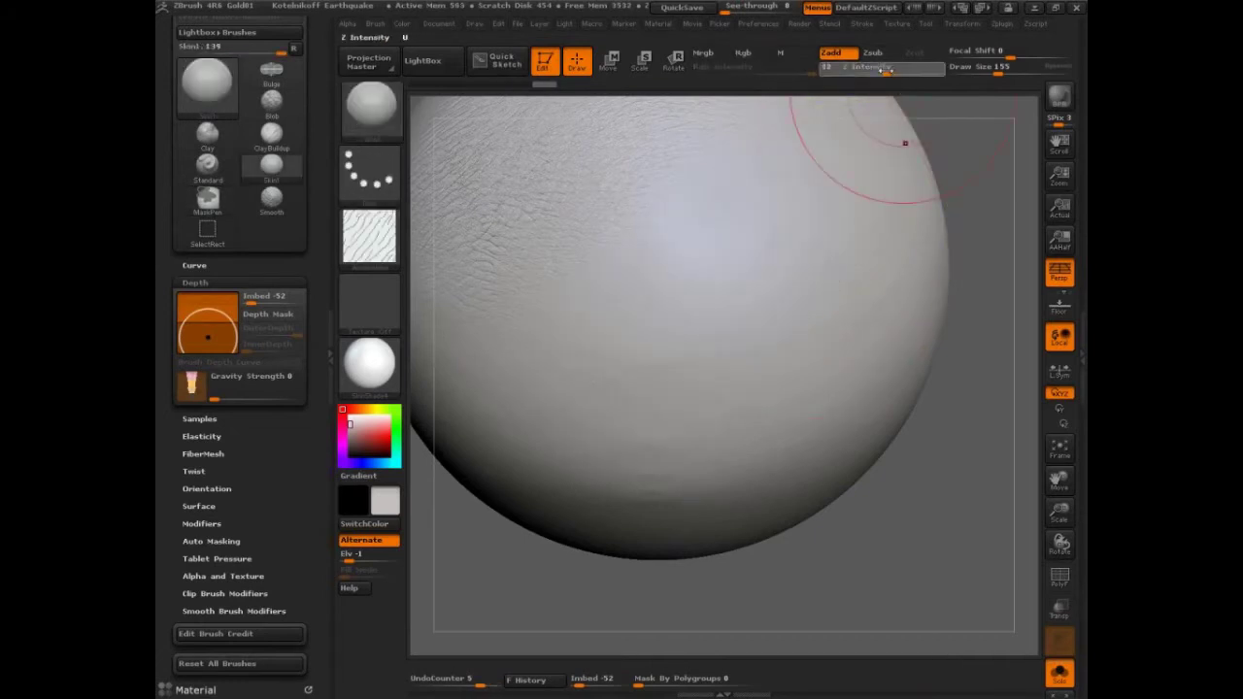
mouse_move(825, 184)
mouse_down()
mouse_move(558, 394)
mouse_move(532, 457)
mouse_up()
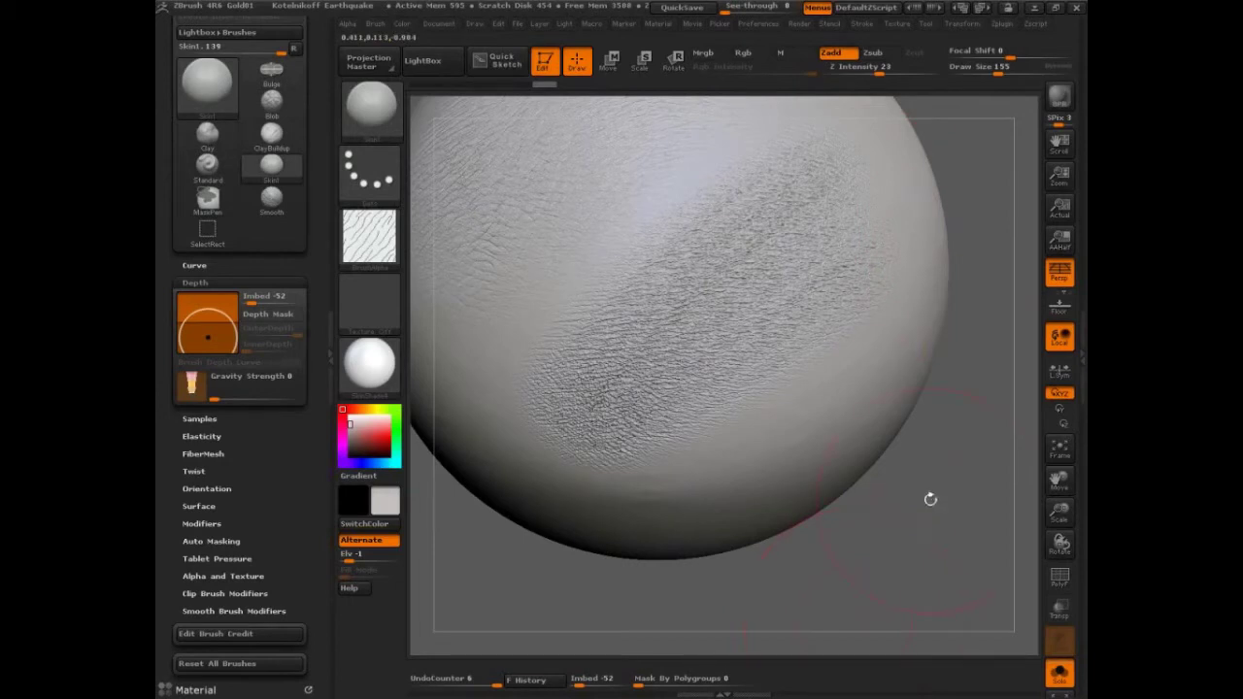
mouse_move(924, 522)
mouse_down()
mouse_move(966, 570)
mouse_move(974, 563)
mouse_move(913, 576)
mouse_move(918, 586)
mouse_up()
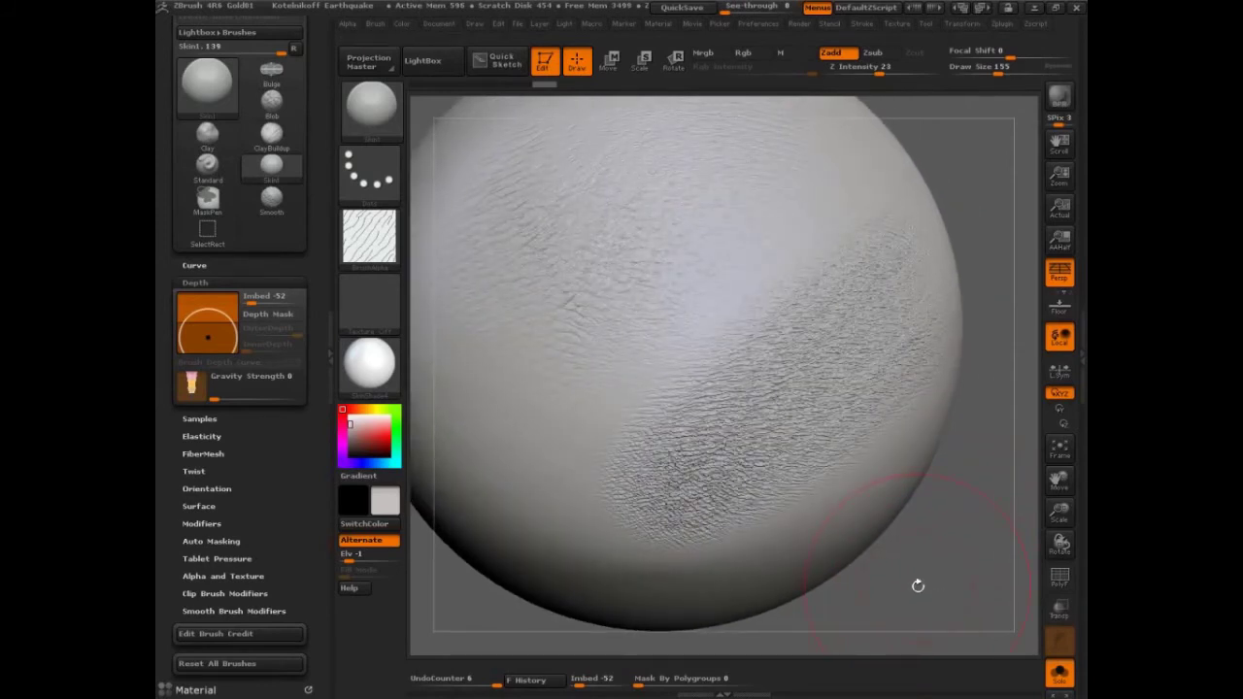
Check the stroke settings and undo the diagonal skin stroke
click(895, 25)
click(863, 28)
click(861, 27)
click(895, 345)
key(ctrl)
key(ctrl+z)
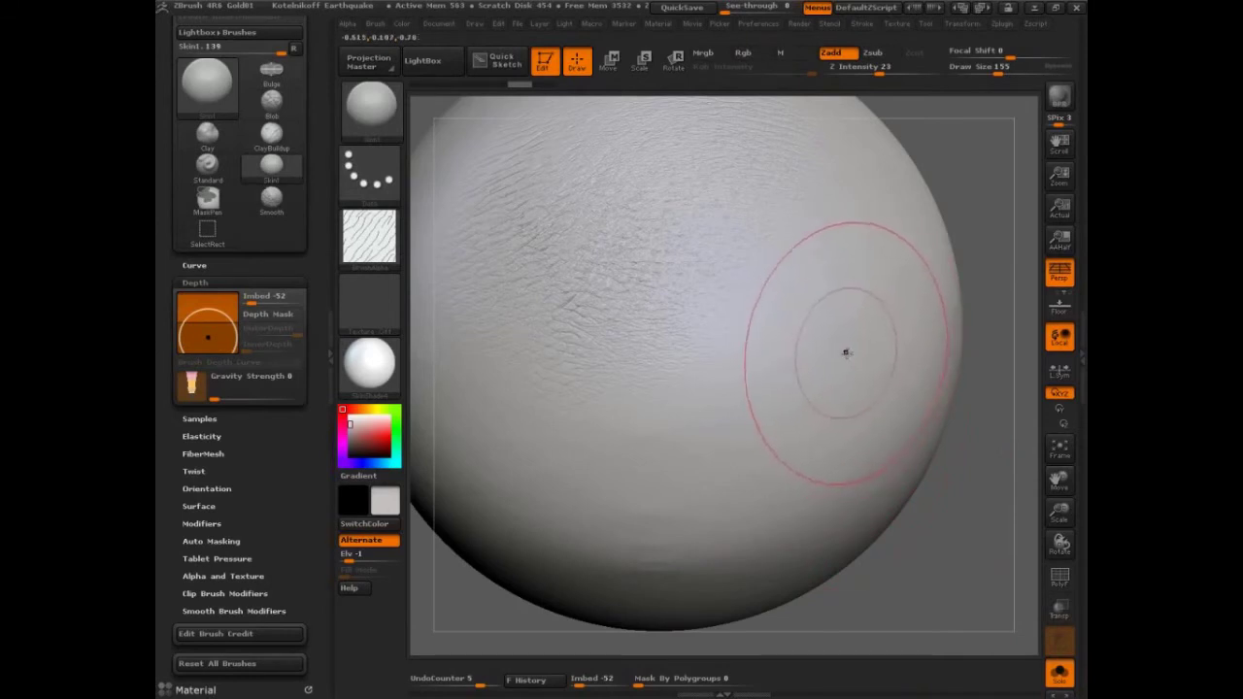
key(ctrl+shift+d)
mouse_move(881, 367)
mouse_down()
mouse_move(933, 365)
mouse_move(685, 385)
mouse_move(550, 377)
mouse_up()
mouse_move(930, 293)
mouse_down()
mouse_move(904, 278)
mouse_move(923, 282)
mouse_move(773, 273)
mouse_up()
mouse_move(692, 276)
mouse_down()
mouse_move(415, 260)
mouse_move(536, 286)
mouse_up()
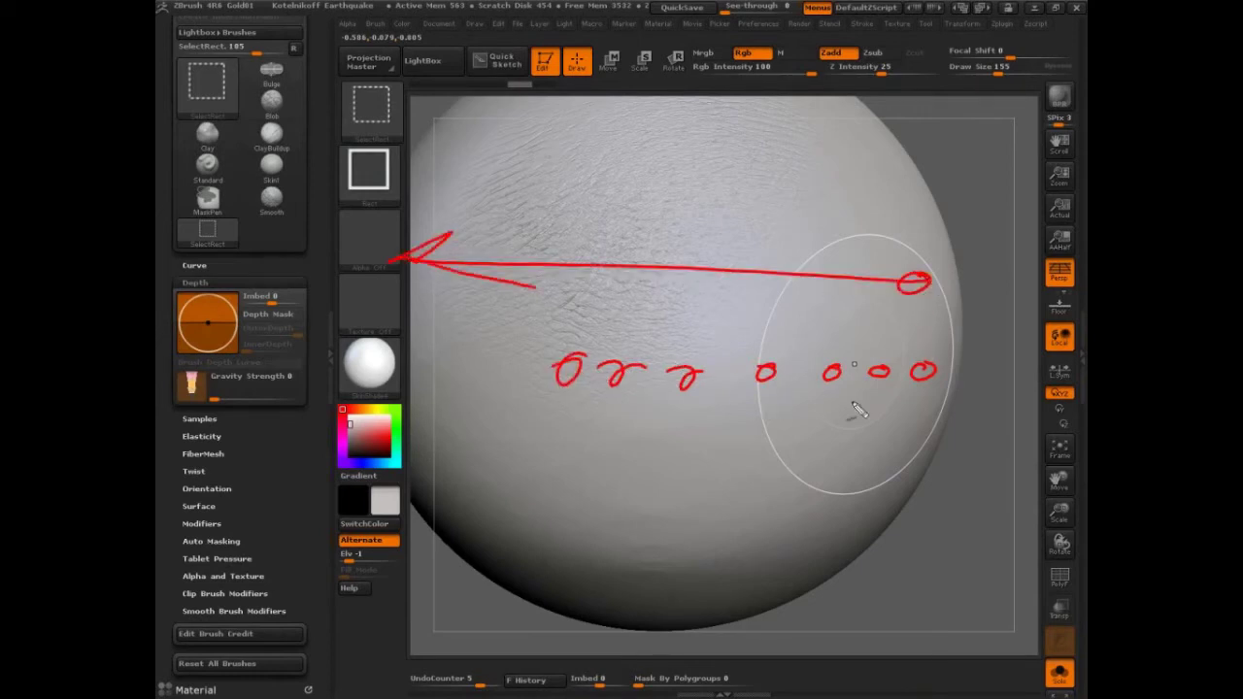
mouse_move(852, 378)
mouse_down()
mouse_move(499, 364)
mouse_move(443, 374)
mouse_up()
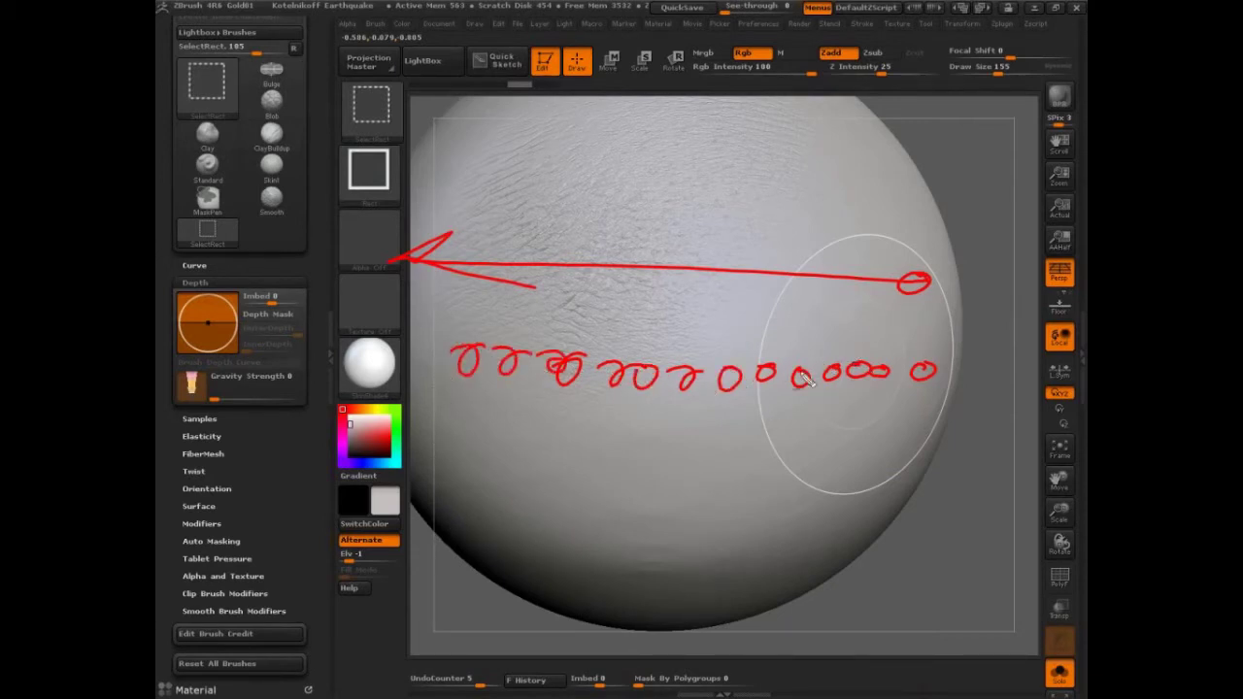
mouse_move(800, 380)
mouse_down()
mouse_move(772, 340)
mouse_move(794, 282)
mouse_move(716, 421)
mouse_move(756, 421)
mouse_move(684, 321)
mouse_move(668, 334)
mouse_up()
drag(668, 399, 609, 441)
mouse_move(641, 365)
mouse_down()
mouse_move(604, 320)
mouse_move(639, 320)
mouse_up()
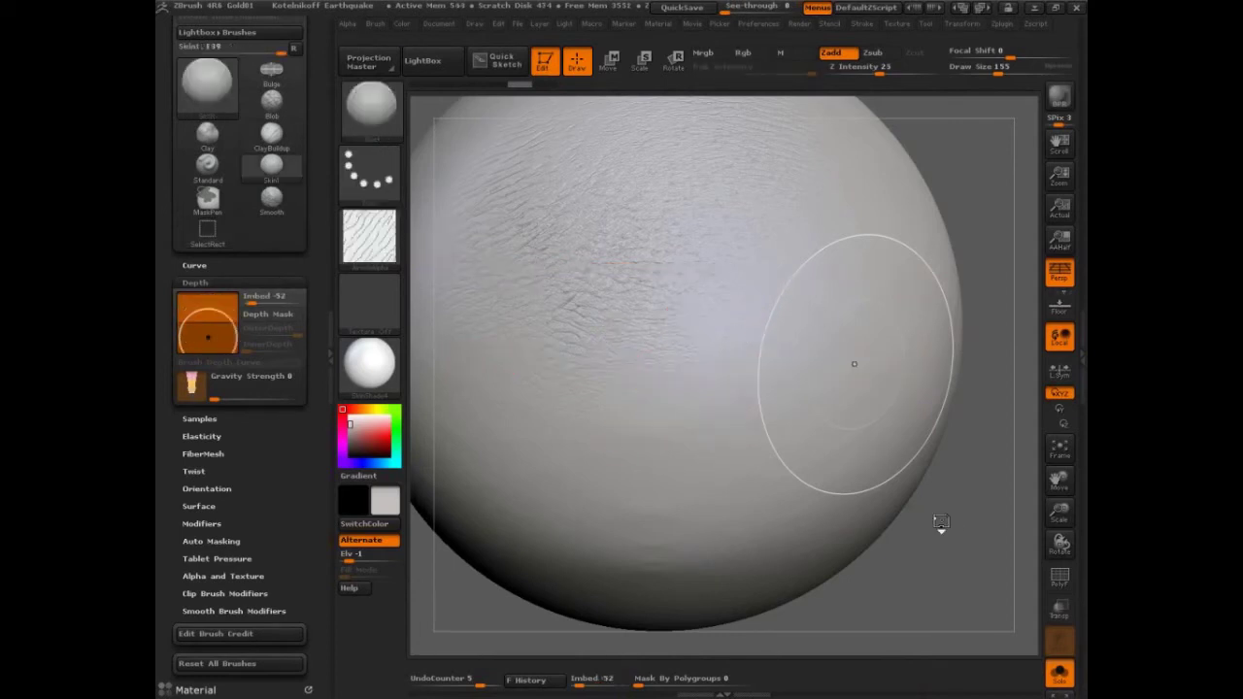
Increase the draw size to 220 and undo the remaining skin texture on the sphere
drag(941, 524, 941, 543)
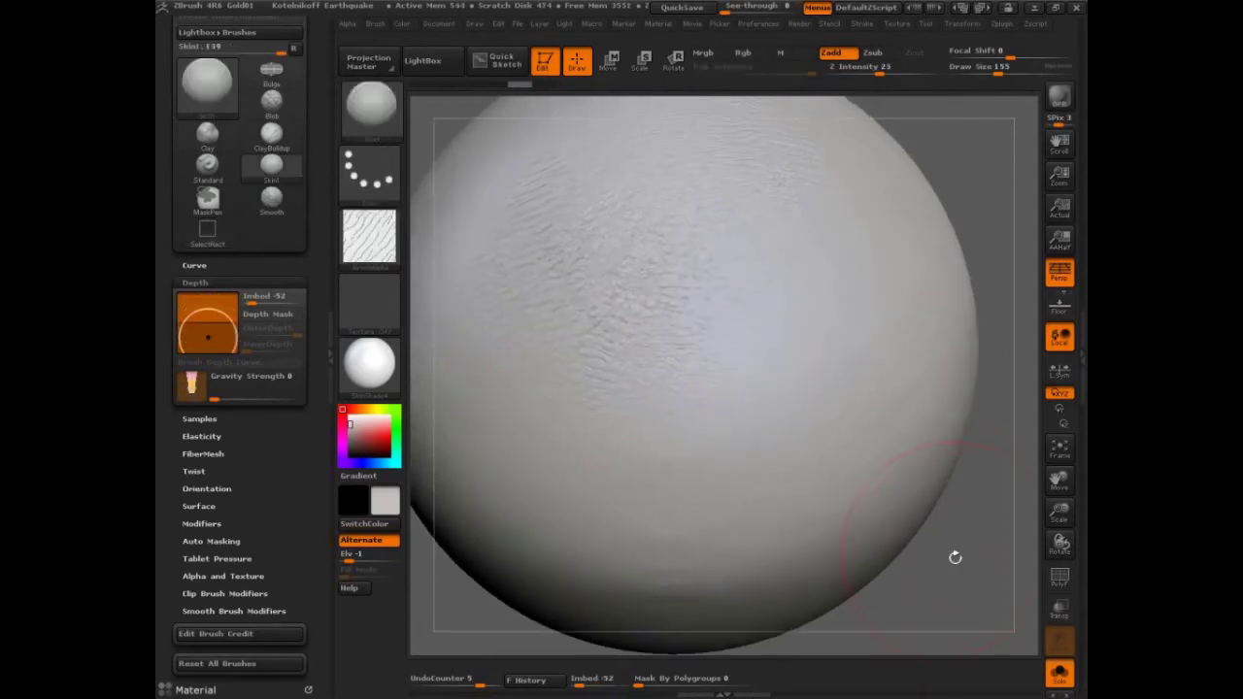
drag(955, 557, 966, 585)
key(bracketright)
key(bracketright)
key(bracketright)
key(bracketright)
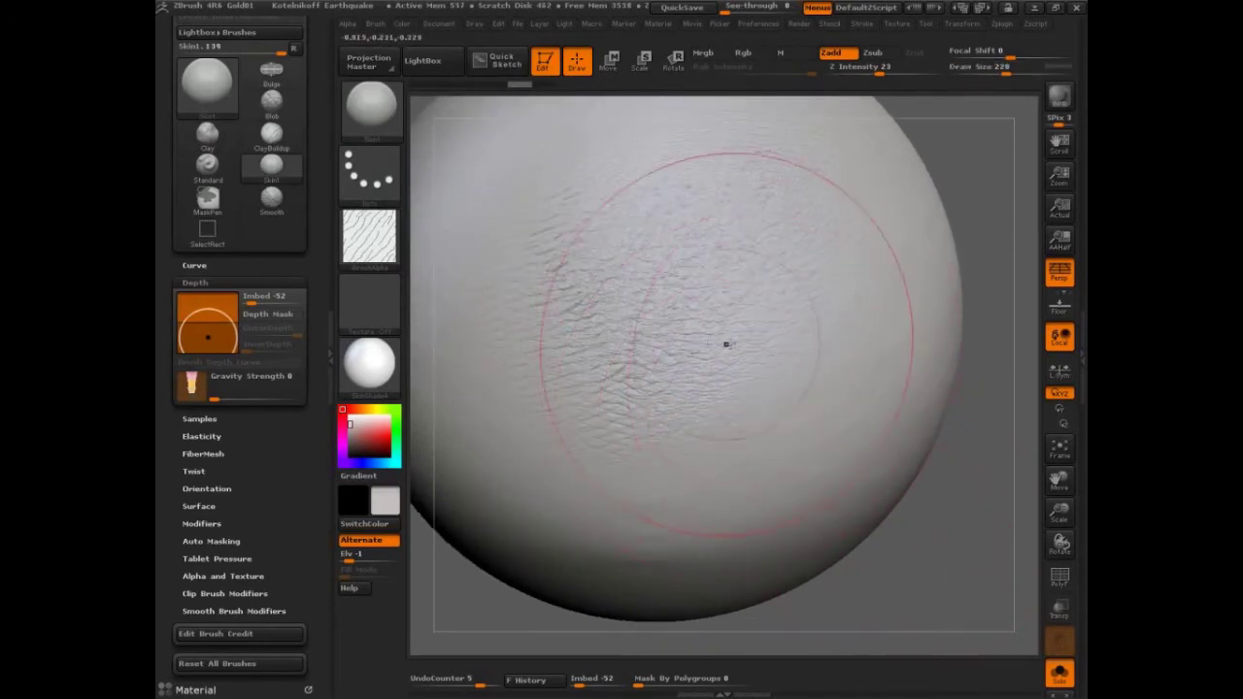
mouse_move(952, 525)
mouse_down()
mouse_move(939, 558)
mouse_move(898, 534)
mouse_up()
key(ctrl)
key(ctrl+z)
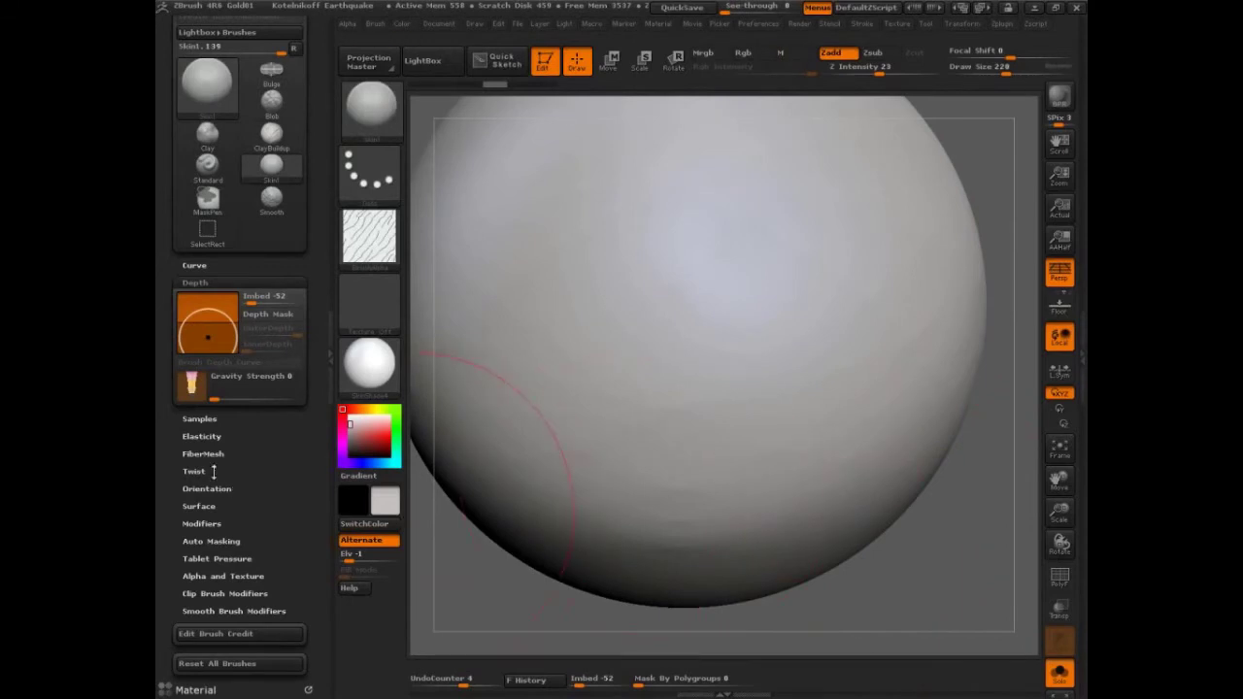
Set the brush orientation to SpinCenter 0, SpinAngle 0 and SpinRate 0.5
click(207, 488)
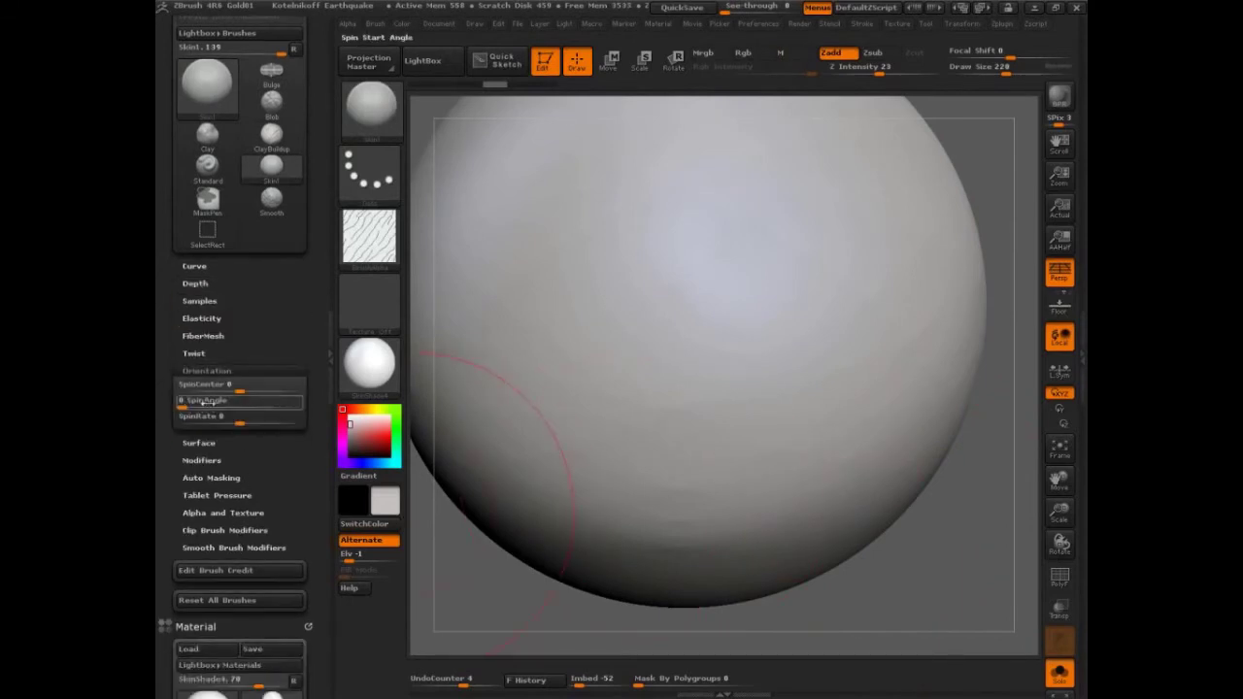
click(203, 400)
text(0)
key(Return)
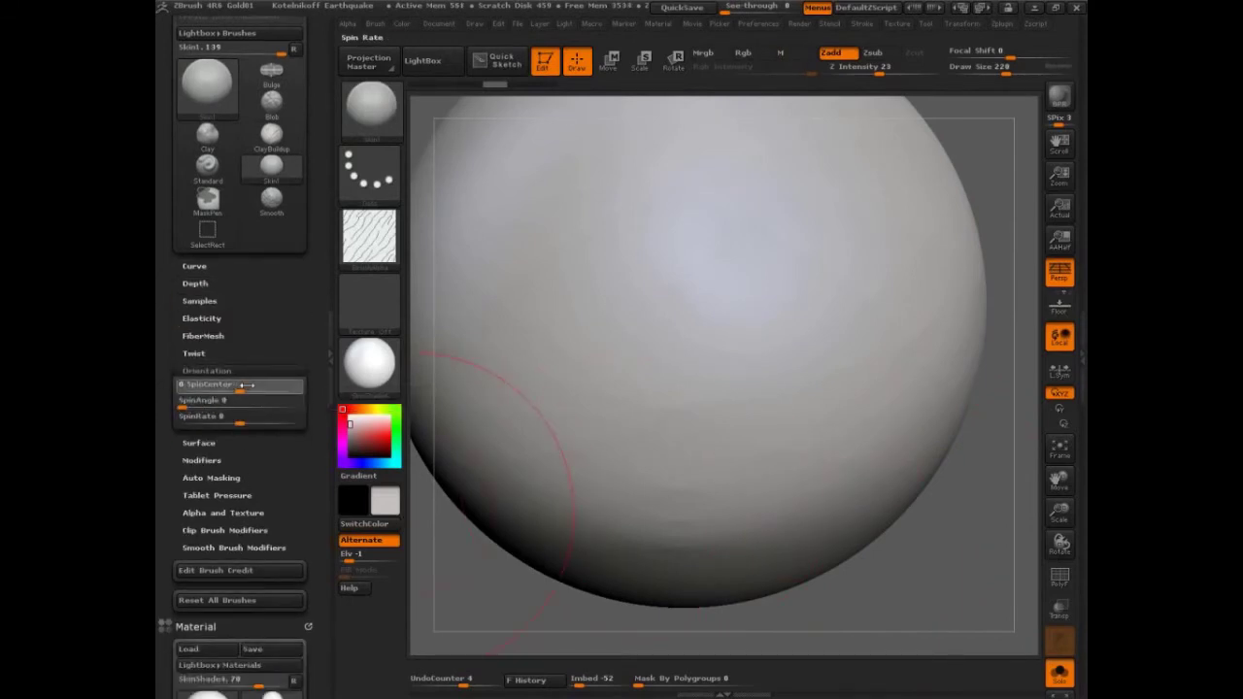
text(0)
key(Return)
click(243, 418)
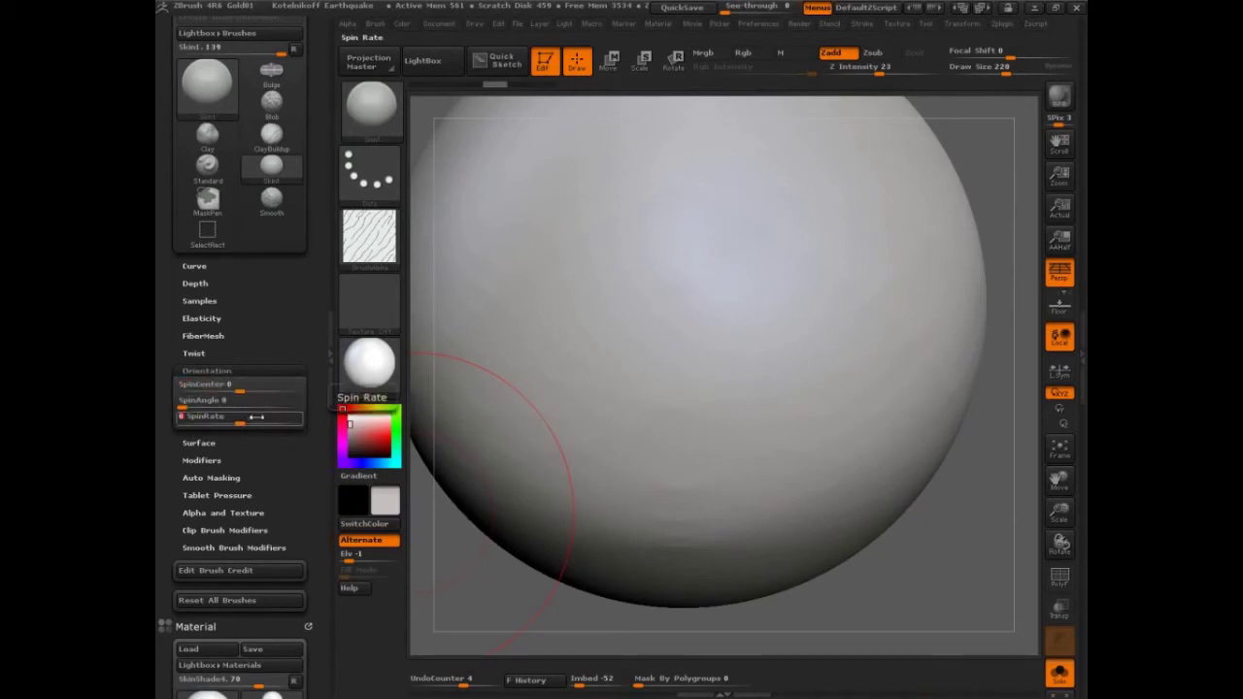
text(.2)
key(Return)
Set the draw size to 297 and Z Intensity to 7, brush a test stroke on the sphere and undo it
key(s)
mouse_move(771, 300)
mouse_down()
mouse_move(794, 293)
mouse_move(768, 275)
mouse_move(554, 250)
mouse_move(466, 291)
mouse_move(446, 378)
mouse_move(621, 466)
mouse_move(738, 446)
mouse_move(837, 401)
mouse_move(850, 230)
mouse_up()
key(ctrl)
key(ctrl+z)
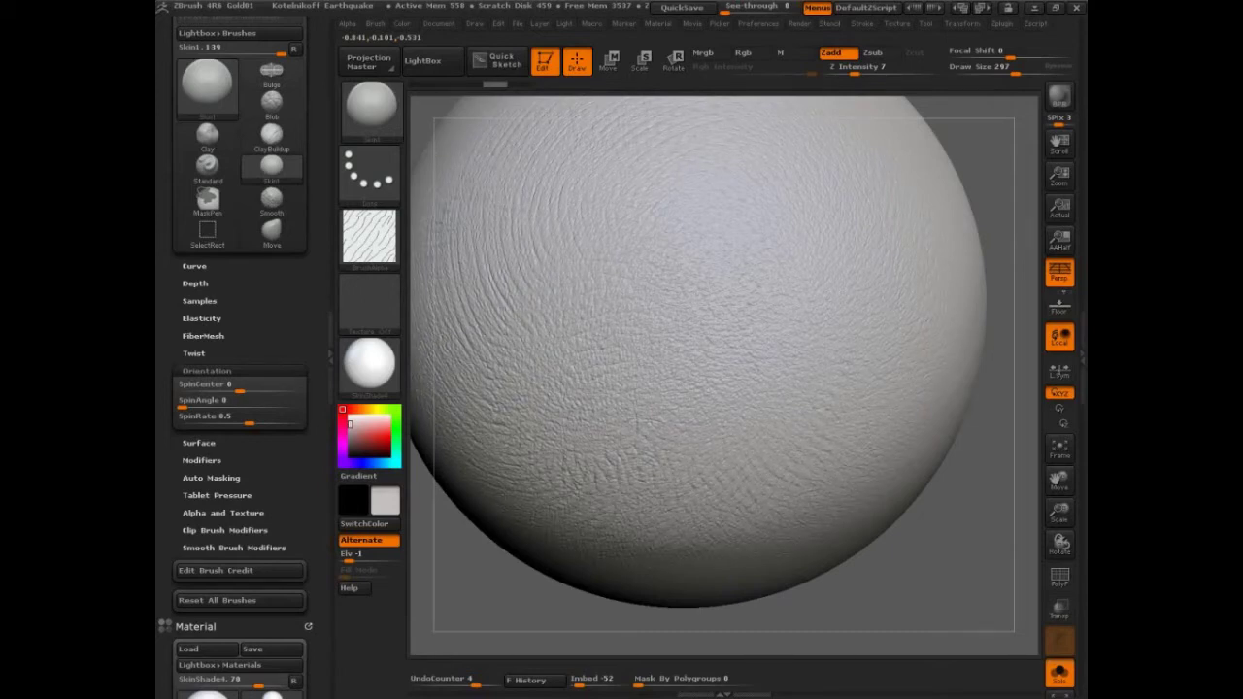
Brush swirling skin texture over the sphere with the spinning brush and undo it
mouse_move(938, 236)
mouse_down()
mouse_move(791, 120)
mouse_move(461, 215)
mouse_up()
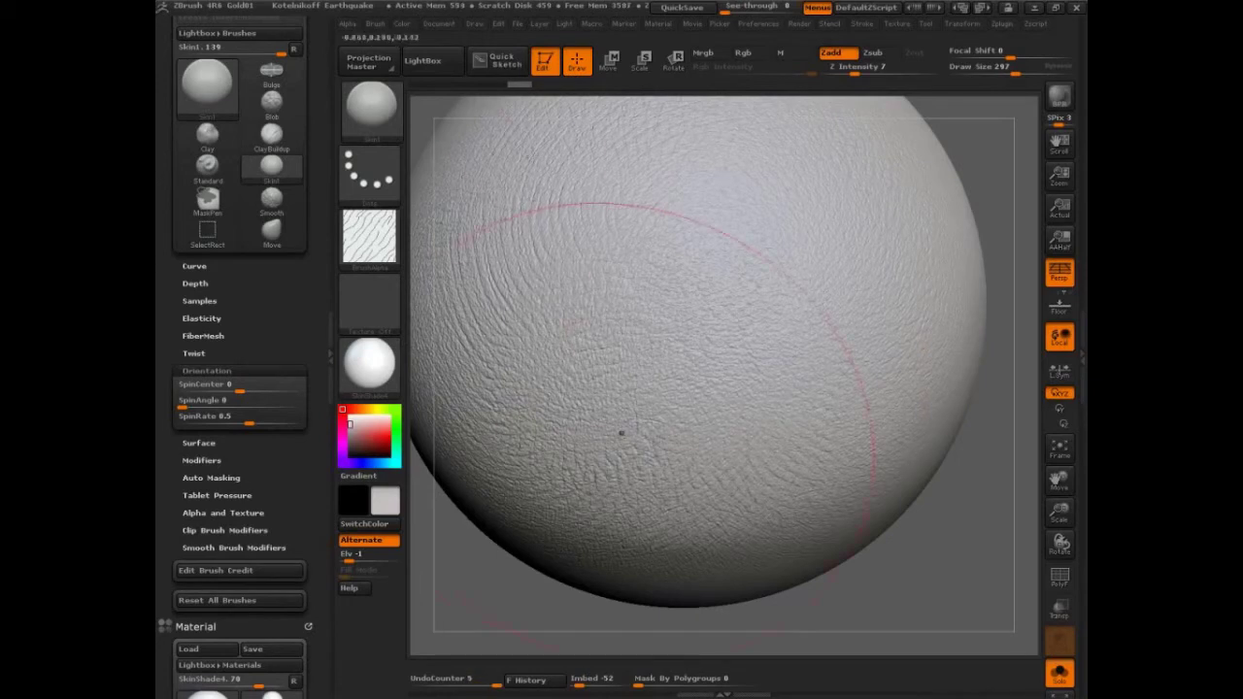
key(ctrl+shift)
mouse_move(563, 155)
mouse_down()
mouse_move(553, 282)
mouse_move(522, 305)
mouse_up()
mouse_move(502, 180)
mouse_down()
mouse_move(482, 255)
mouse_move(503, 333)
mouse_up()
key(Escape)
mouse_move(932, 573)
mouse_down()
mouse_move(971, 563)
mouse_move(1009, 603)
mouse_move(925, 580)
mouse_move(974, 597)
mouse_move(907, 558)
mouse_move(968, 569)
mouse_up()
key(ctrl+z)
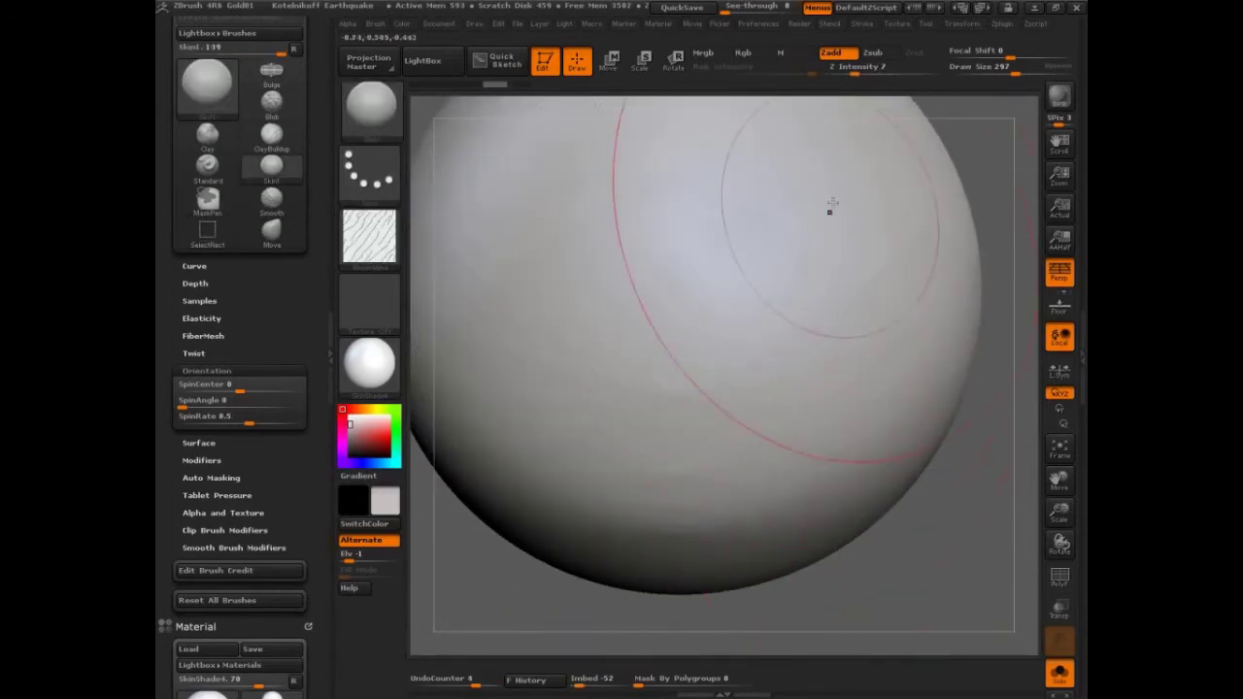
Build up light, overlapping skin strokes in varied directions across the sphere's whole visible surface
key(ctrl+shift+z)
key(ctrl+shift+z)
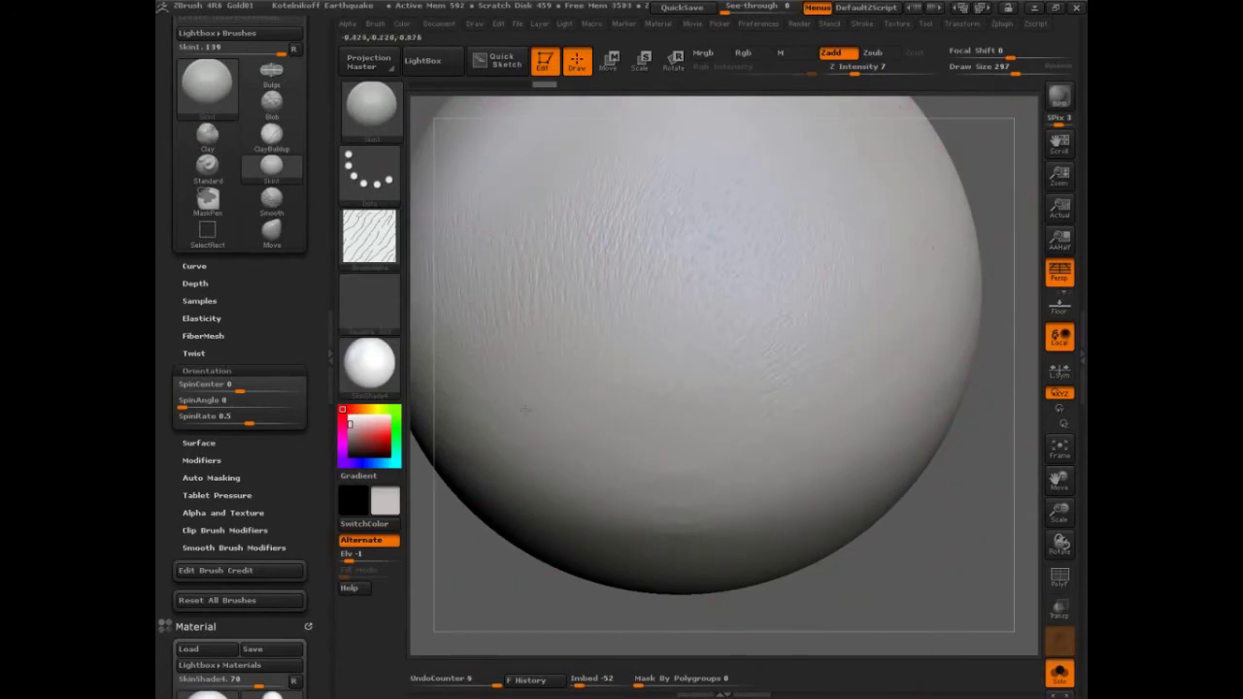
key(ctrl+shift+z)
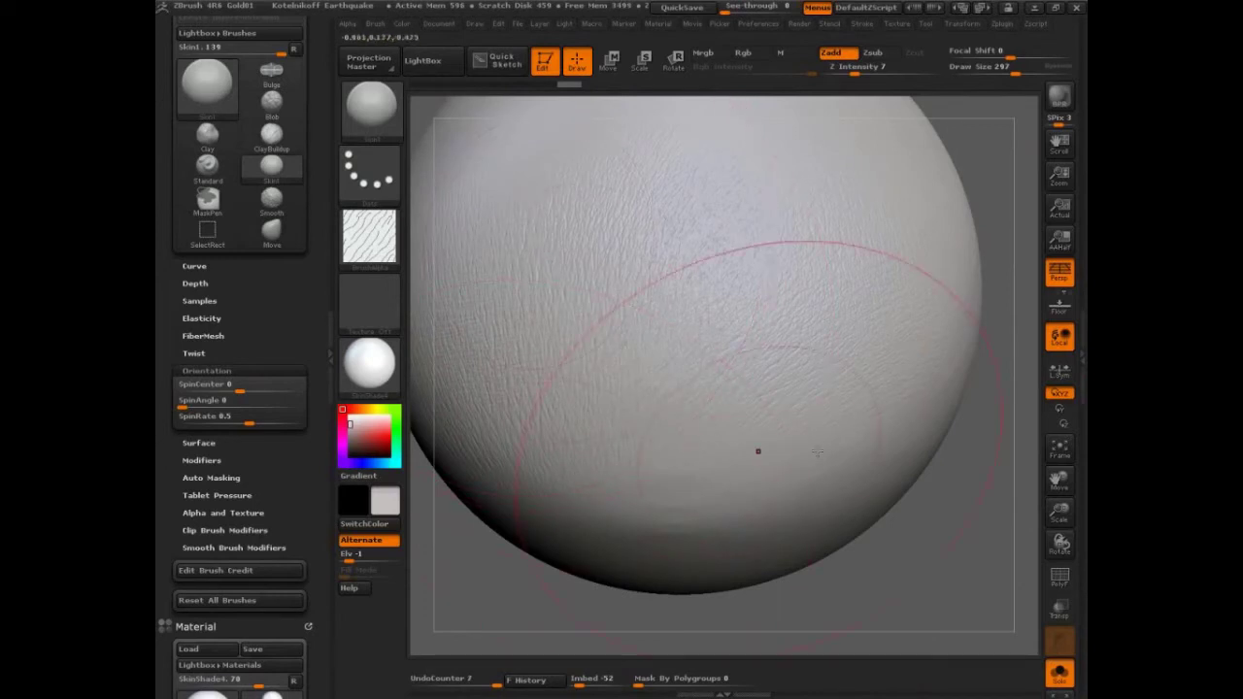
drag(461, 454, 572, 391)
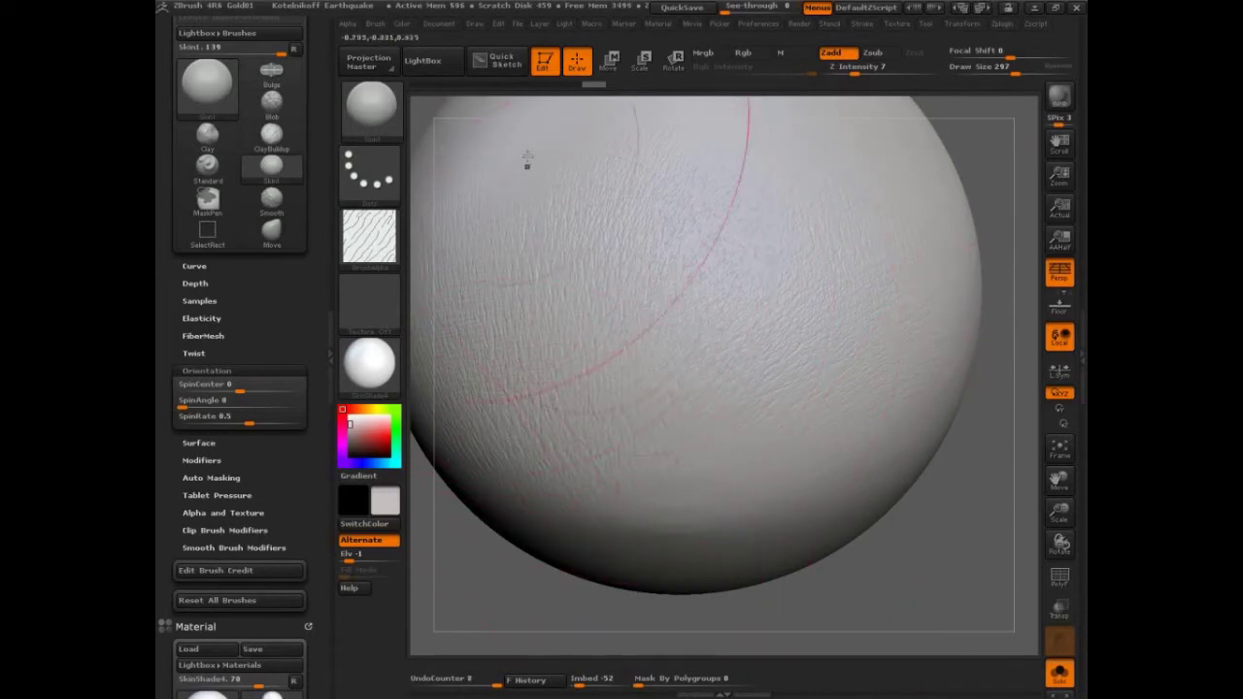
mouse_move(546, 544)
mouse_down()
mouse_move(583, 532)
mouse_move(591, 92)
mouse_up()
drag(842, 335, 821, 466)
drag(869, 102, 870, 99)
mouse_move(909, 199)
mouse_down()
mouse_move(908, 330)
mouse_move(825, 524)
mouse_up()
drag(676, 101, 682, 103)
key(ctrl)
mouse_move(929, 543)
mouse_down()
mouse_move(936, 525)
mouse_move(943, 589)
mouse_move(946, 575)
mouse_up()
key(ctrl+z)
drag(947, 621, 919, 528)
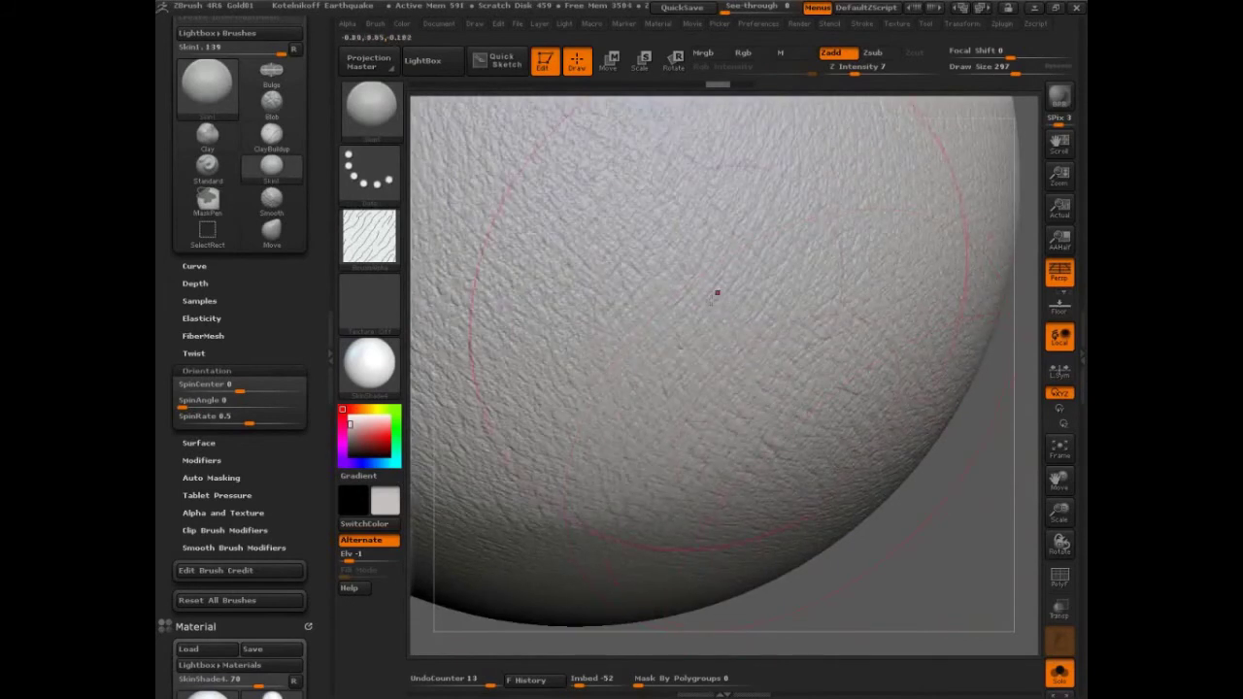
Undo all of the overlapping skin strokes on the sphere
alt+drag(956, 582, 912, 392)
key(ctrl+z)
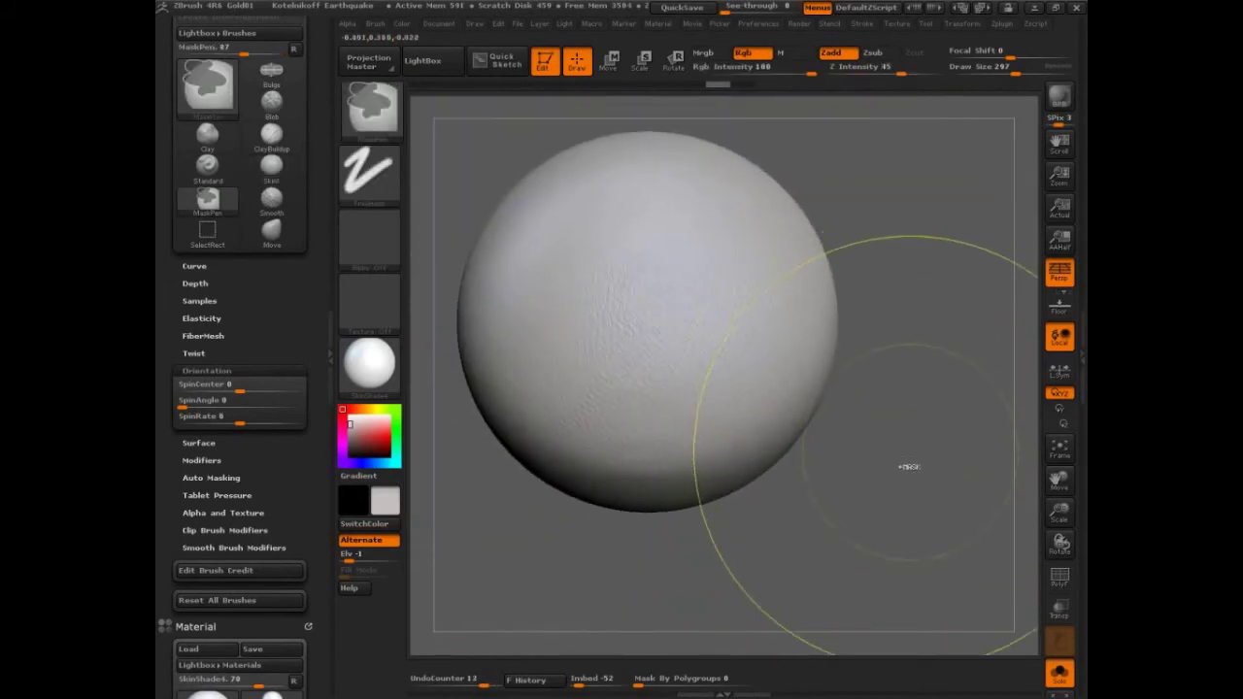
key(ctrl+z)
key(ctrl+z)
key(ctrl+z)
key(ctrl+z)
key(ctrl+z)
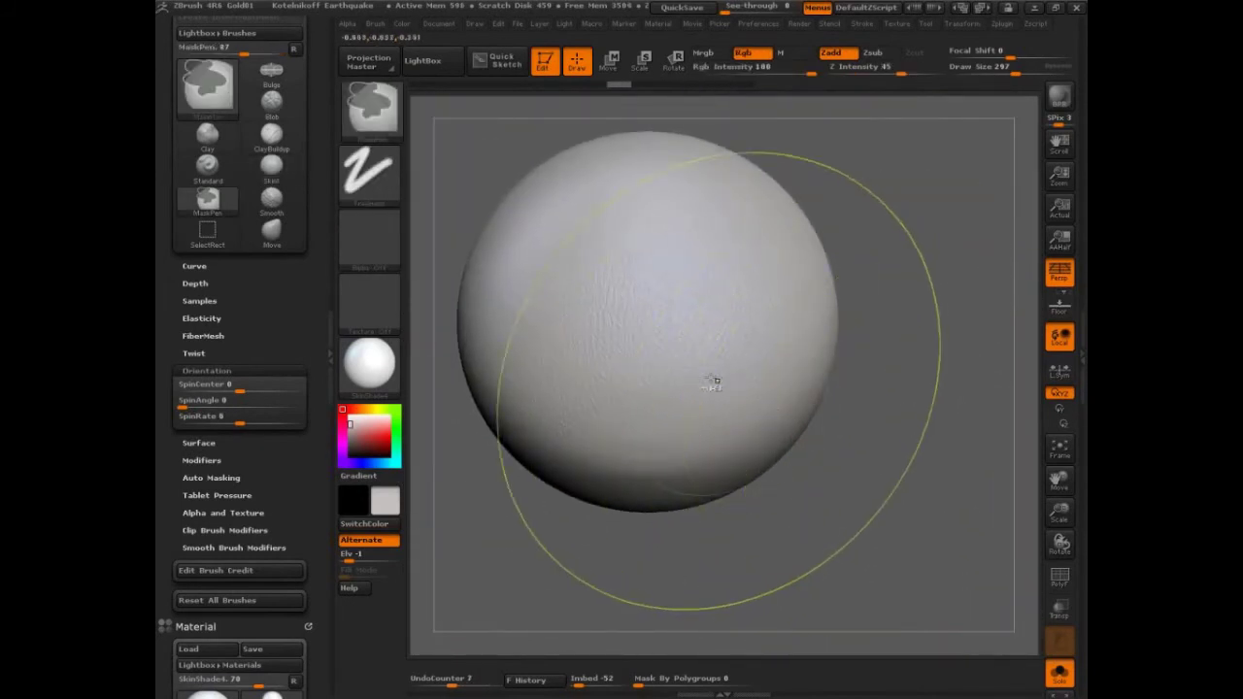
key(ctrl+z)
key(ctrl+z)
key(ctrl+z)
Set the draw size to 677 and brush large, overlapping skin wrinkles over the entire front of the sphere
key(s)
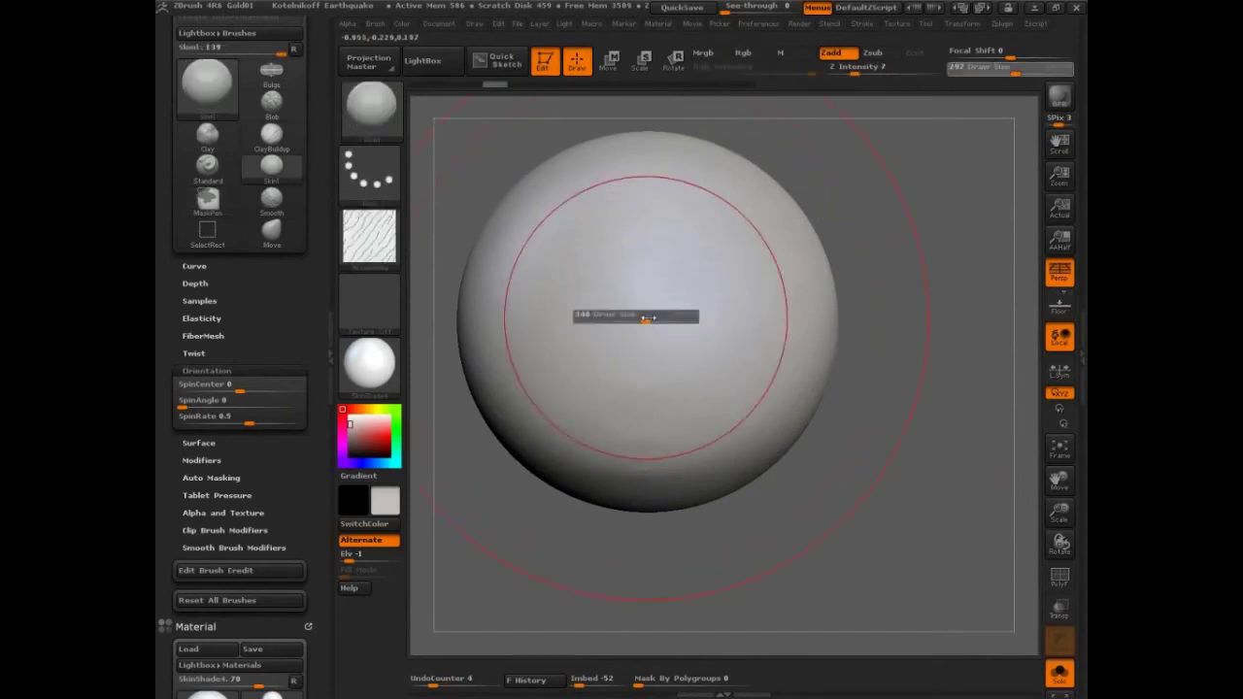
drag(649, 318, 672, 319)
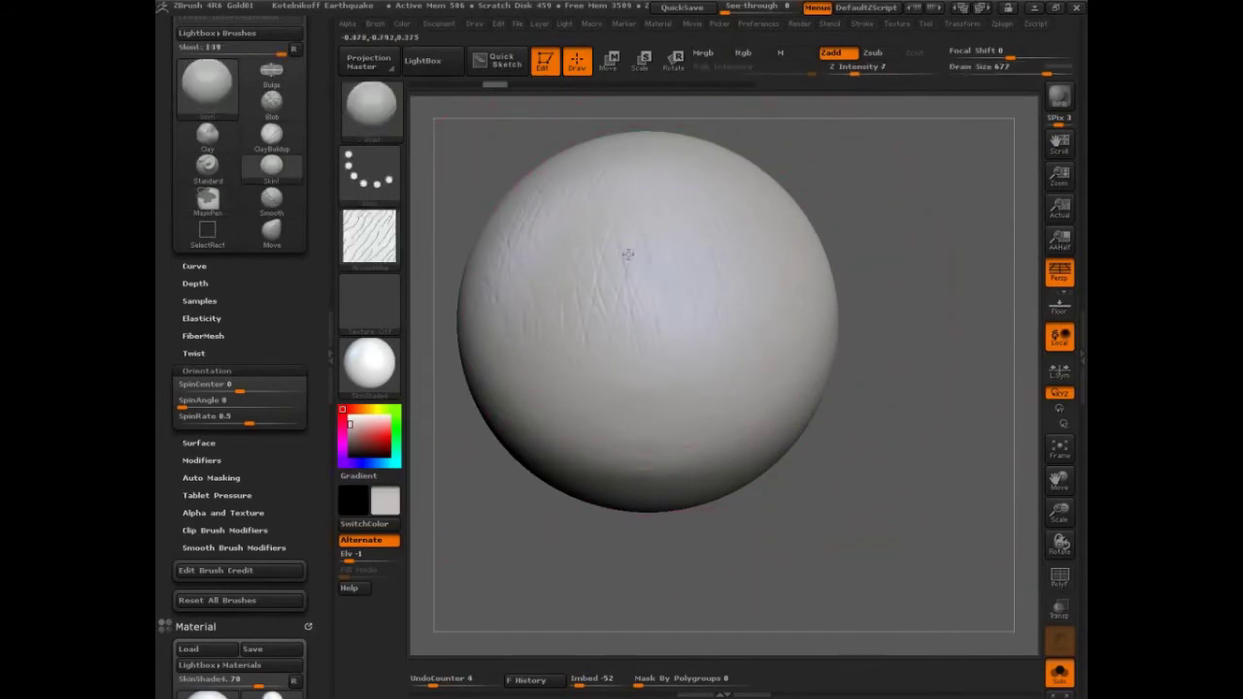
drag(653, 495, 659, 481)
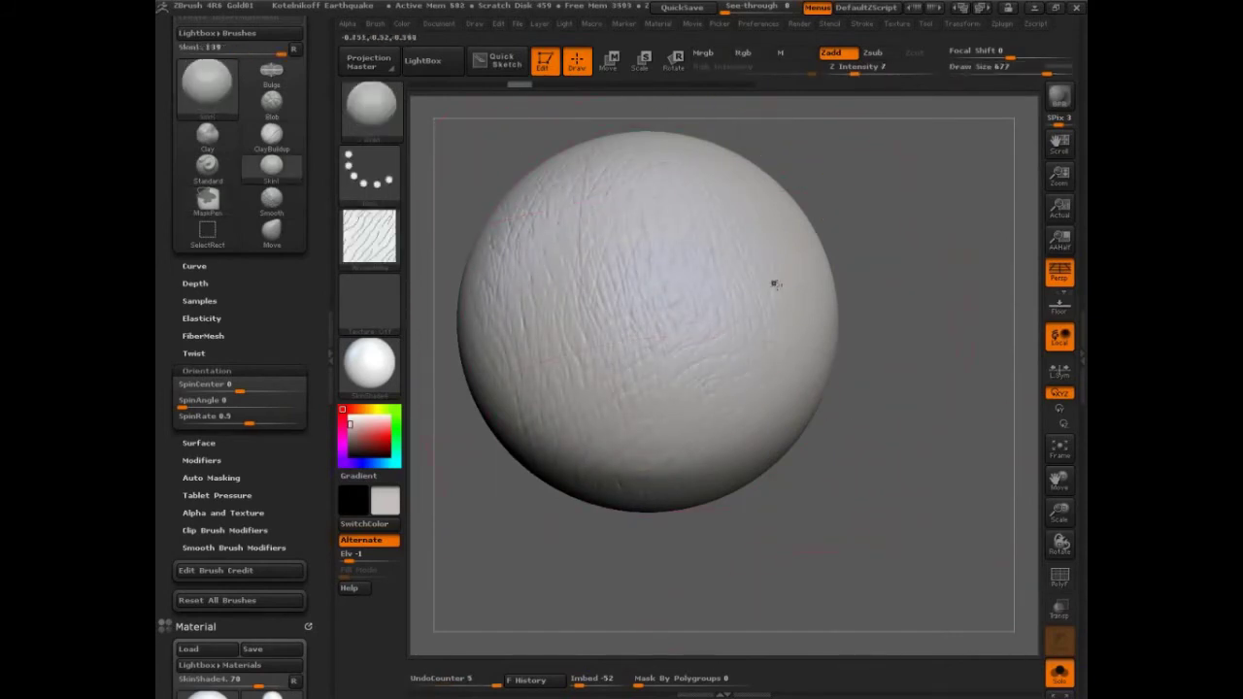
drag(491, 328, 443, 384)
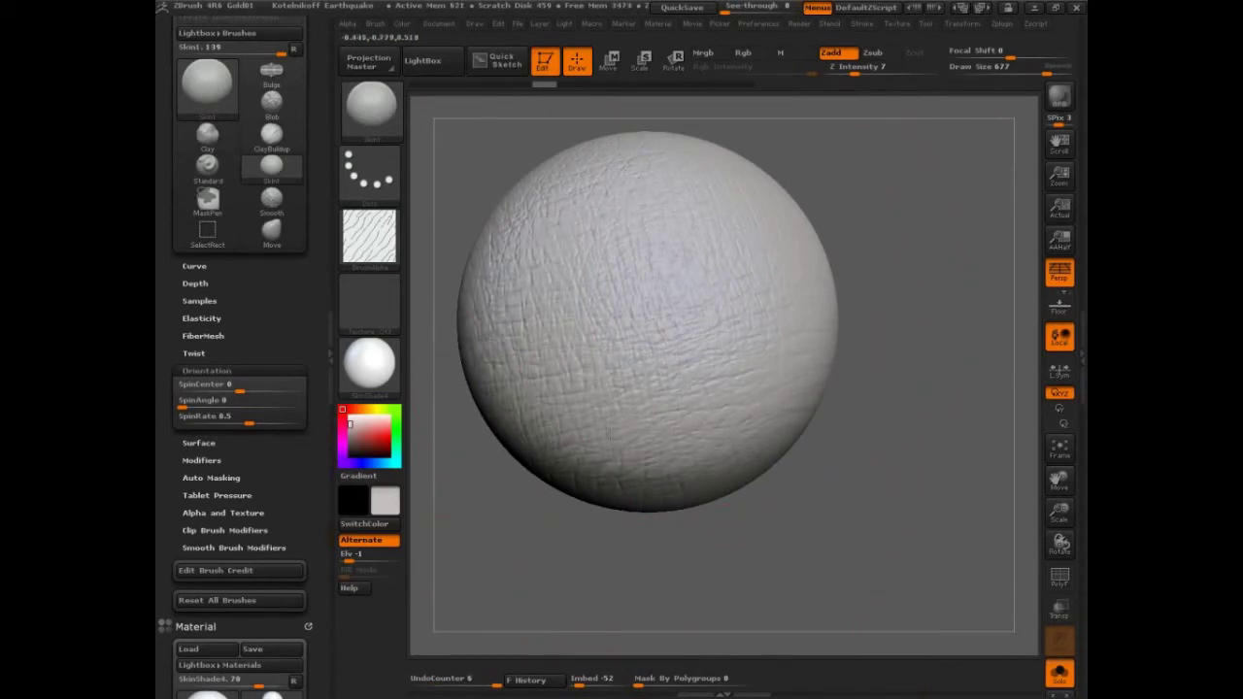
drag(554, 408, 670, 500)
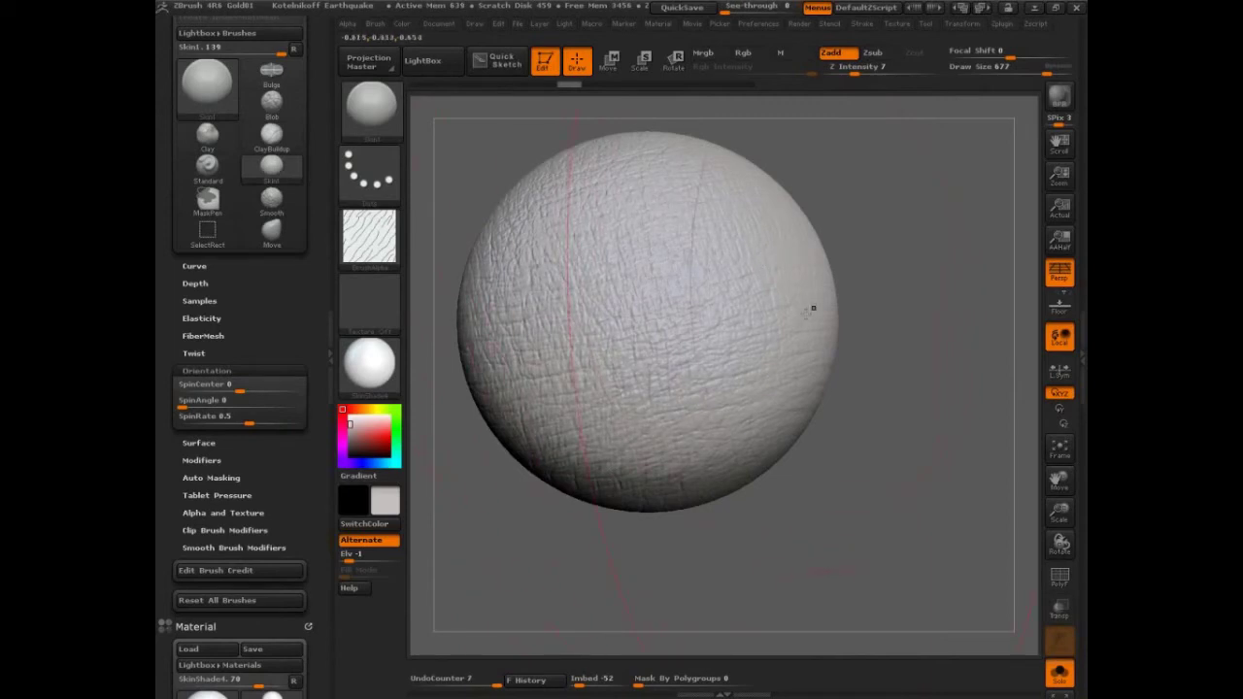
drag(924, 305, 940, 298)
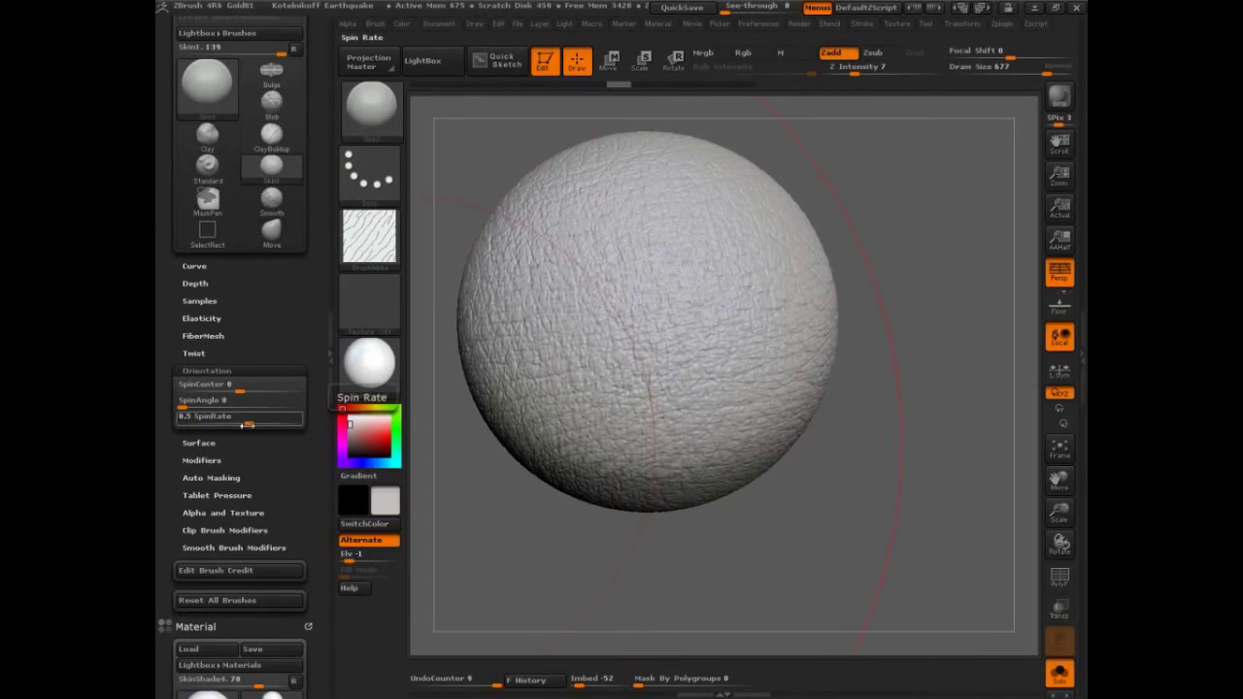
Examine the brush's current alpha and the Alpha 57 line pattern in the alpha library
mouse_move(369, 258)
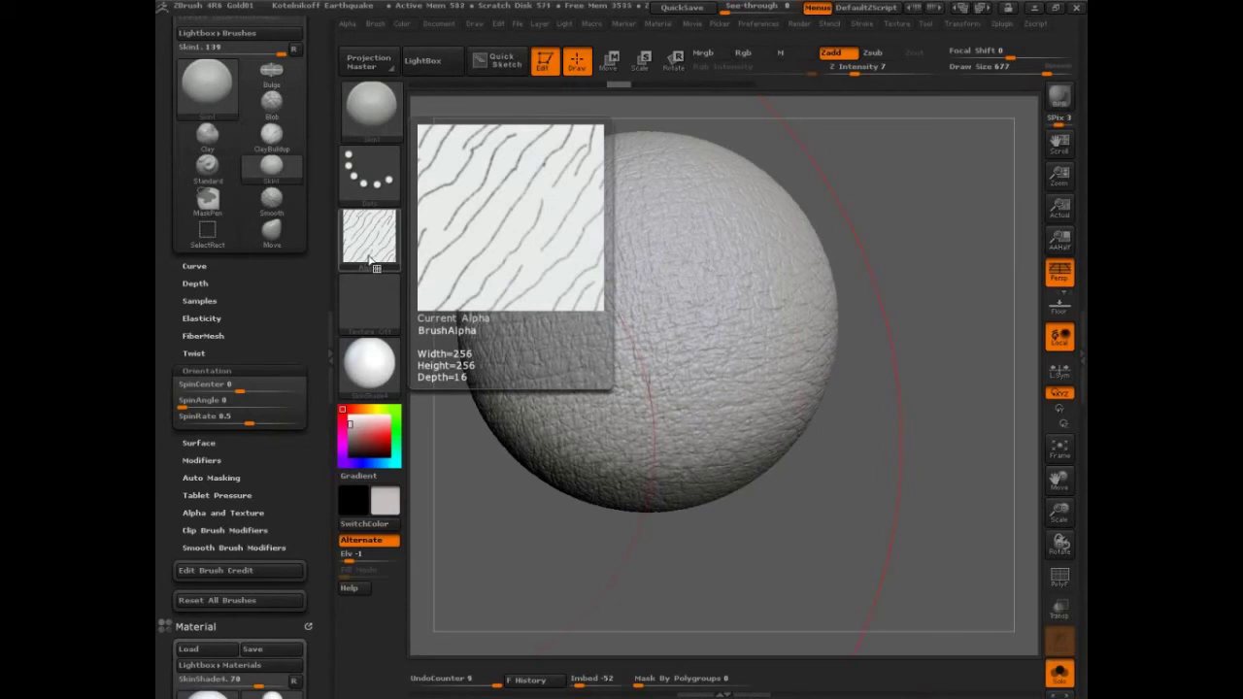
click(369, 237)
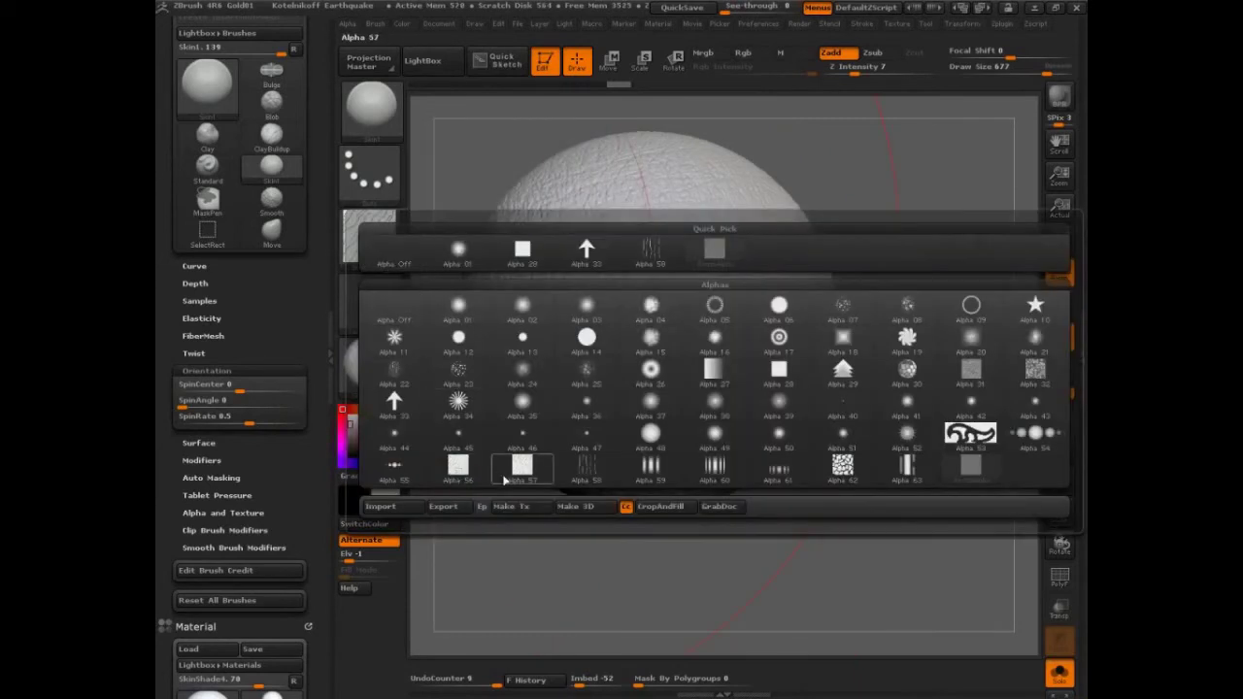
mouse_move(521, 470)
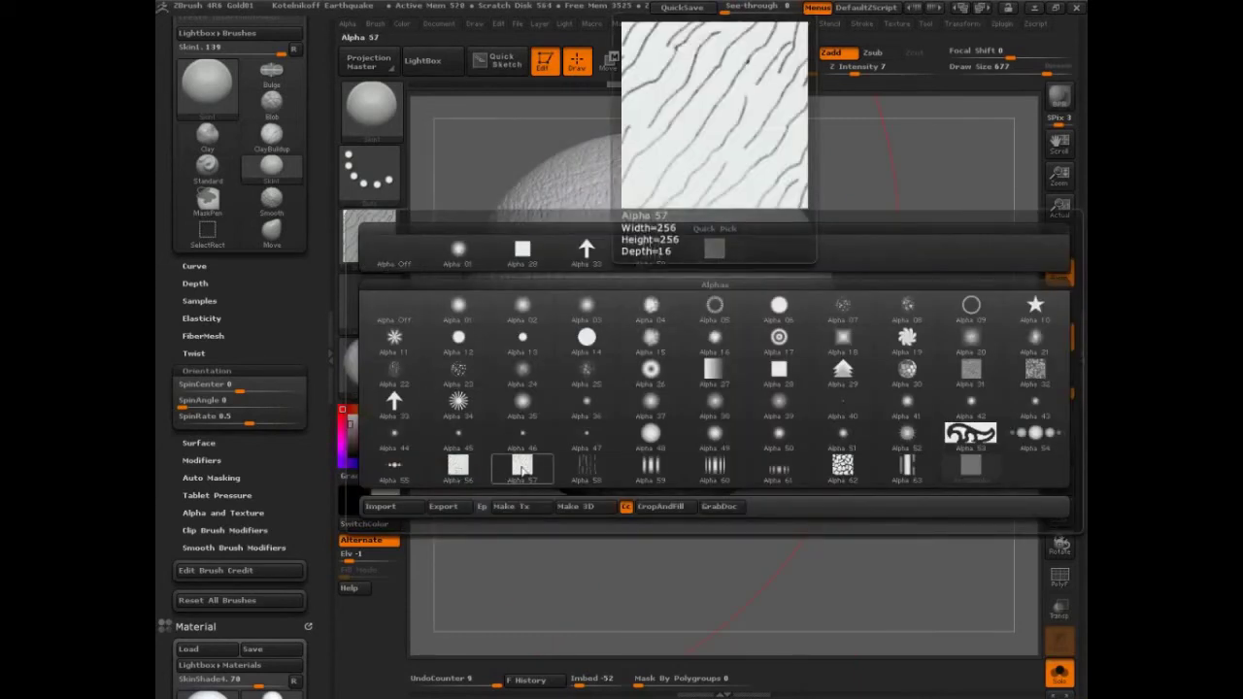
click(521, 470)
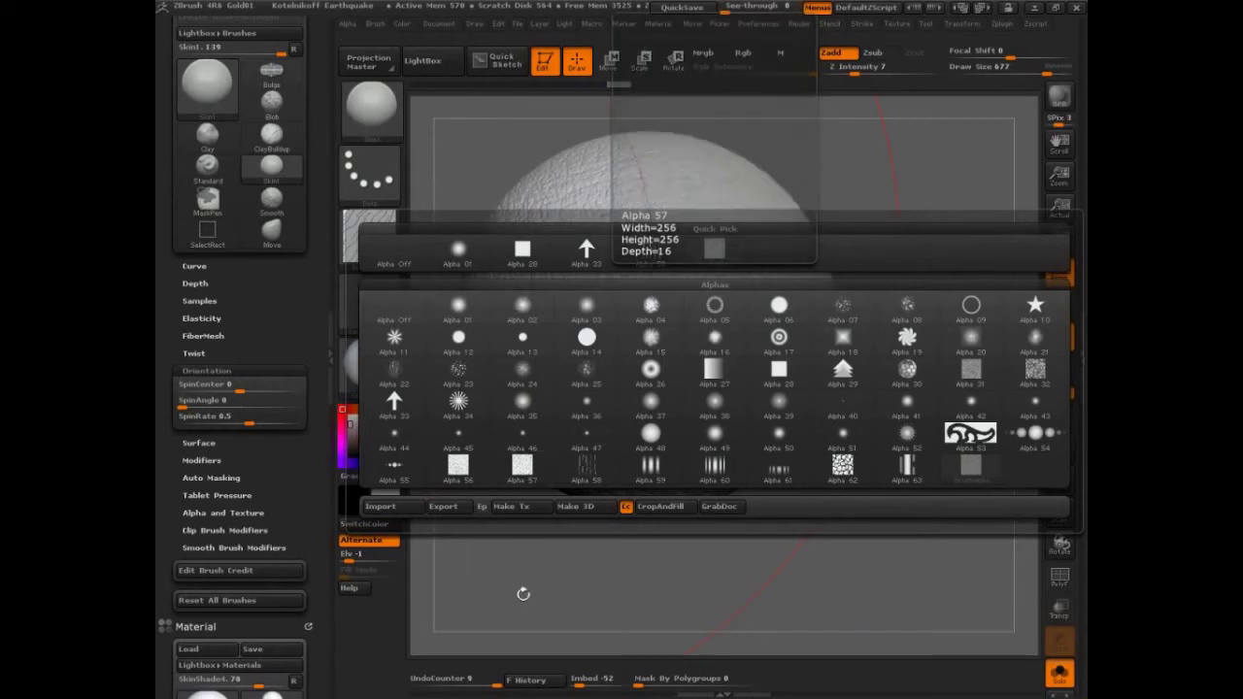
Undo the large skin wrinkle strokes on the sphere
key(ctrl+z)
key(ctrl+z)
key(ctrl+z)
key(ctrl+z)
key(ctrl+z)
key(ctrl+z)
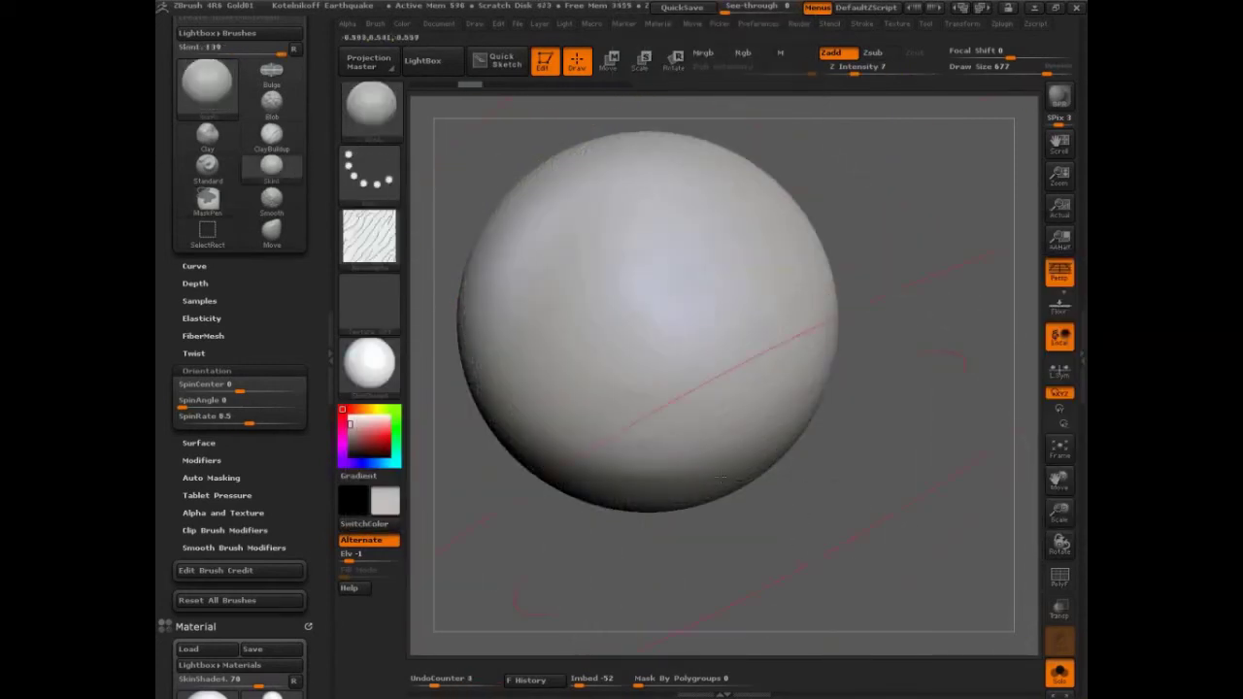
Set the draw size to 257 and choose the Standard brush
key(s)
drag(925, 299, 893, 297)
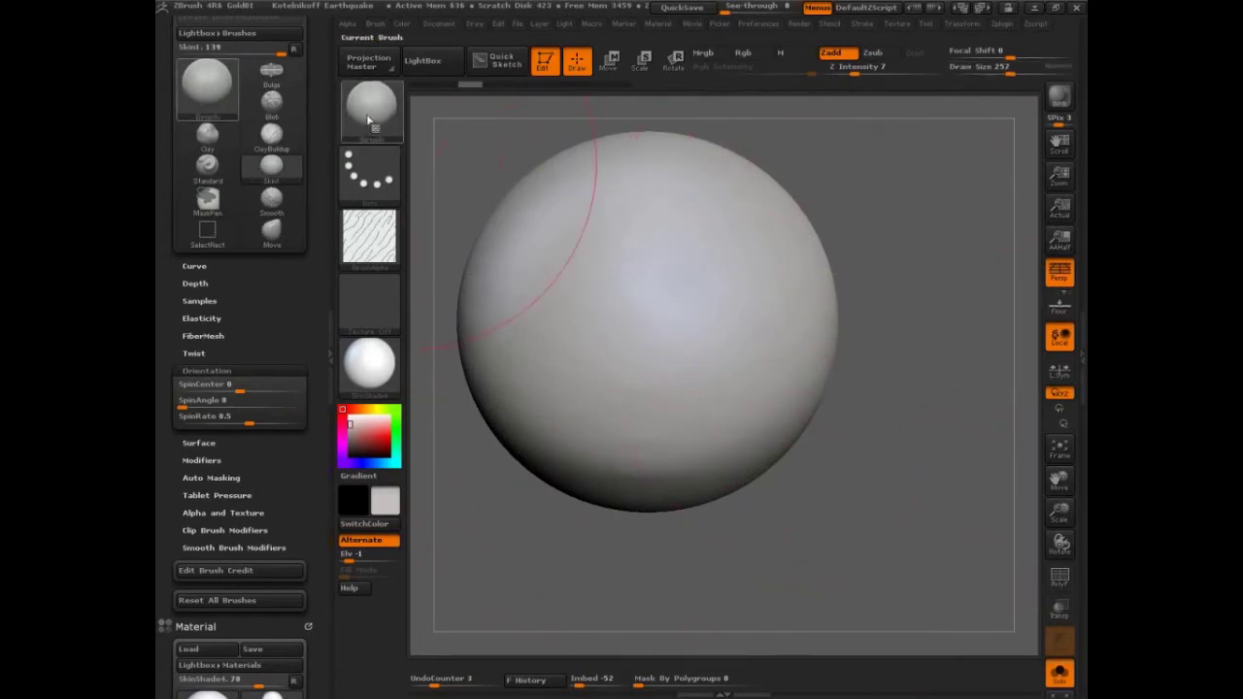
click(369, 108)
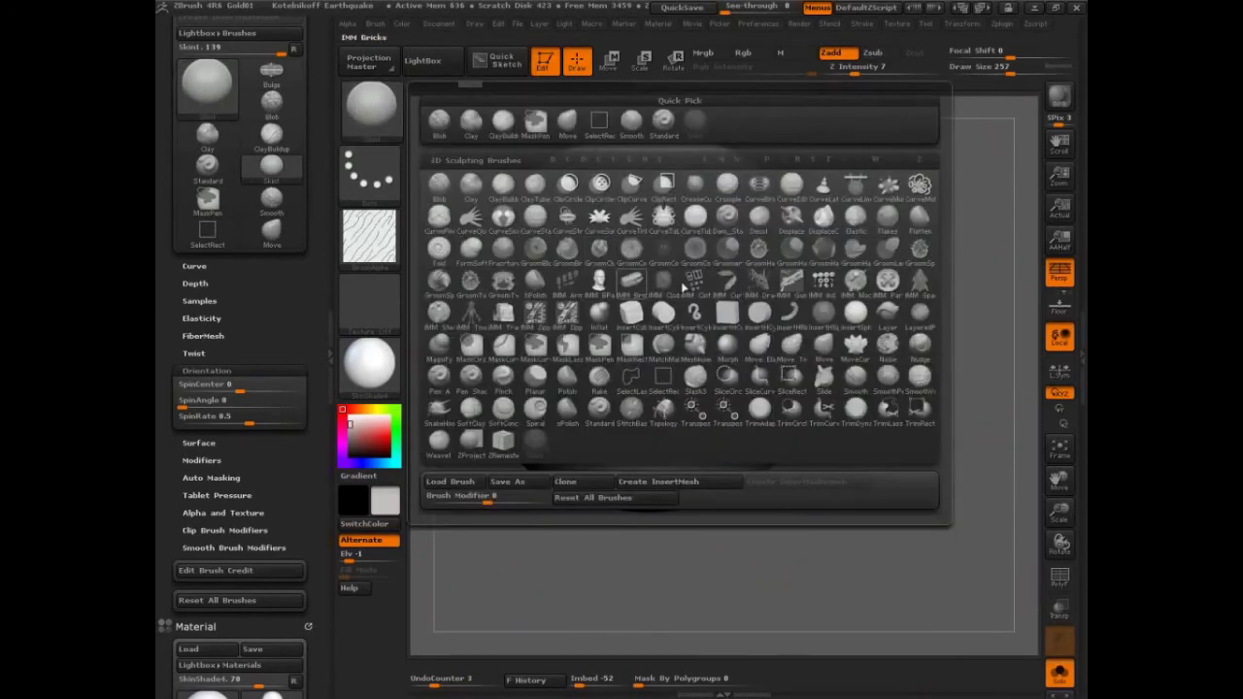
click(607, 426)
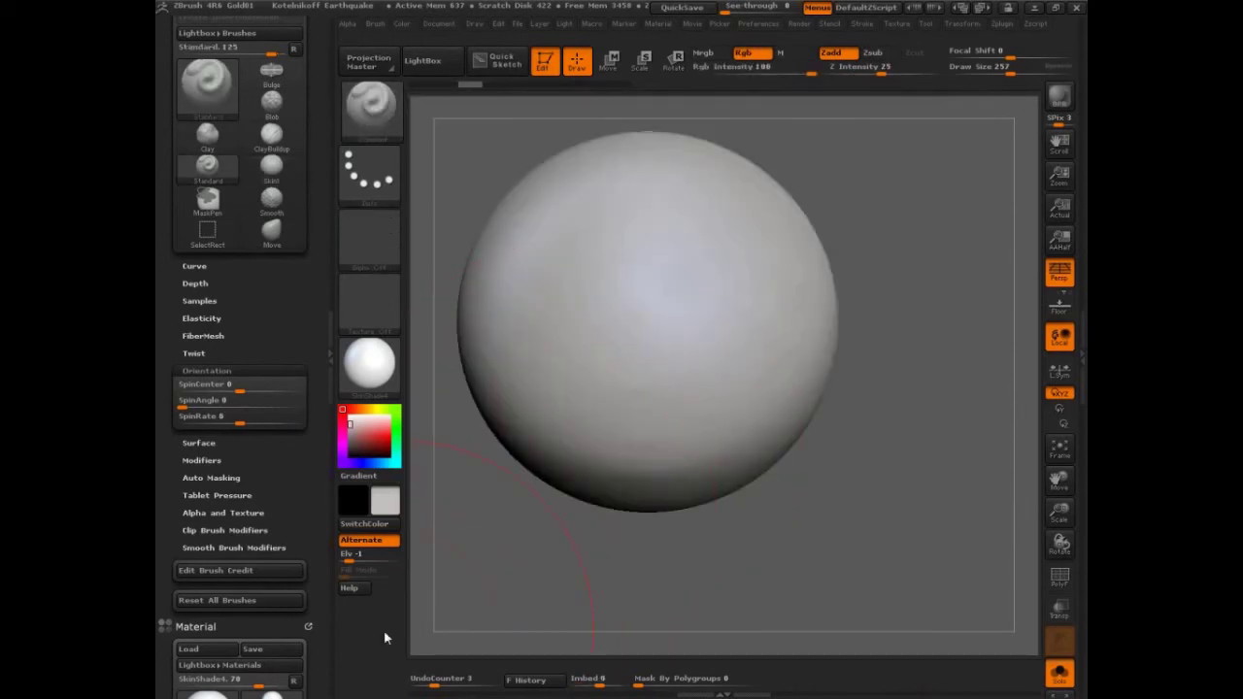
Clone the Standard brush and set the clone's draw size to 78
drag(314, 171, 308, 297)
click(220, 77)
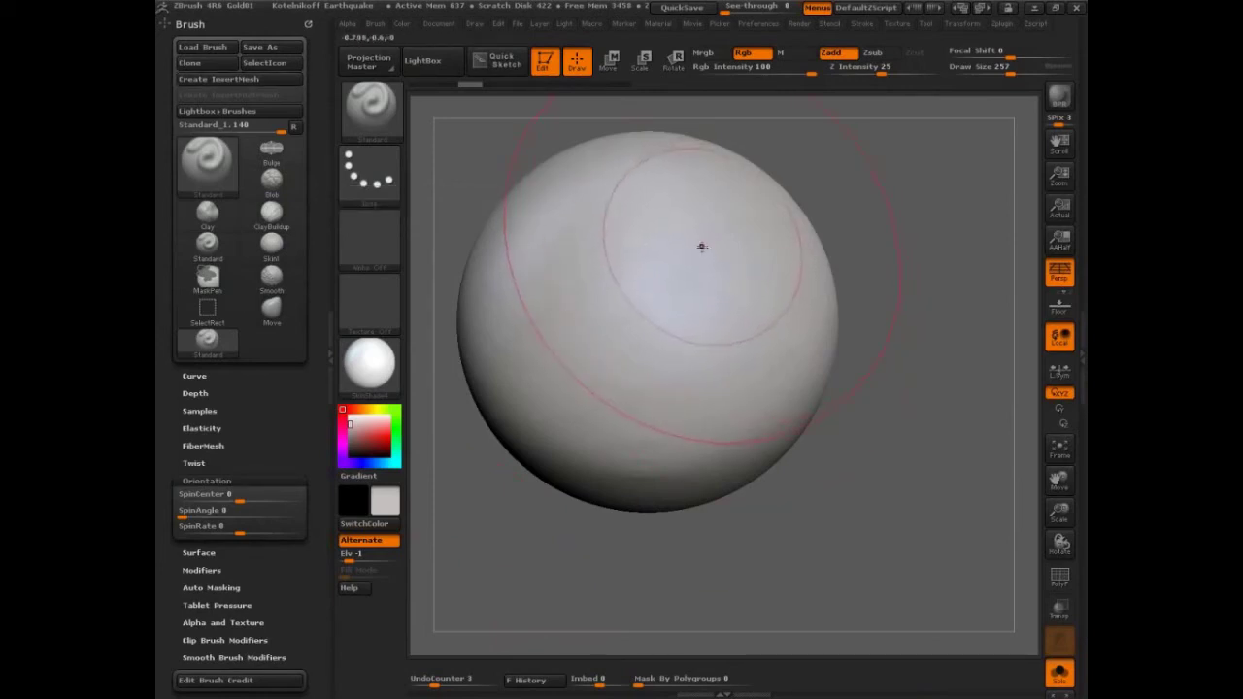
key(s)
drag(702, 248, 676, 247)
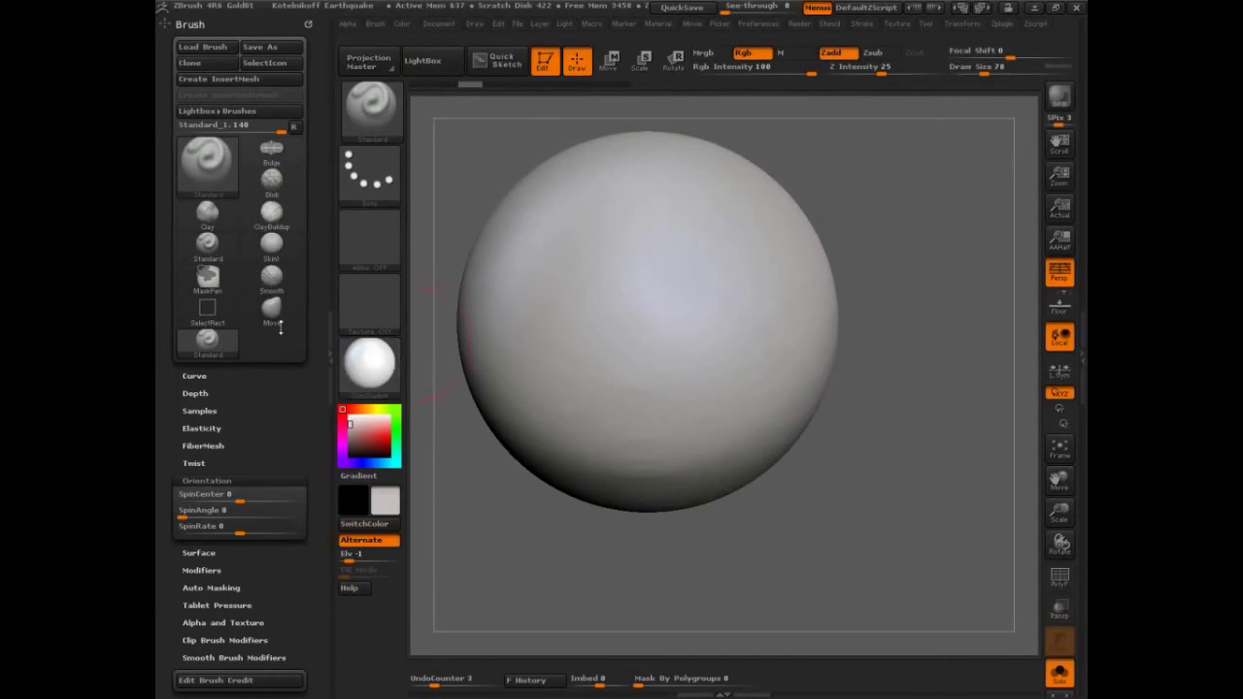
click(369, 105)
alt+drag(899, 469, 913, 507)
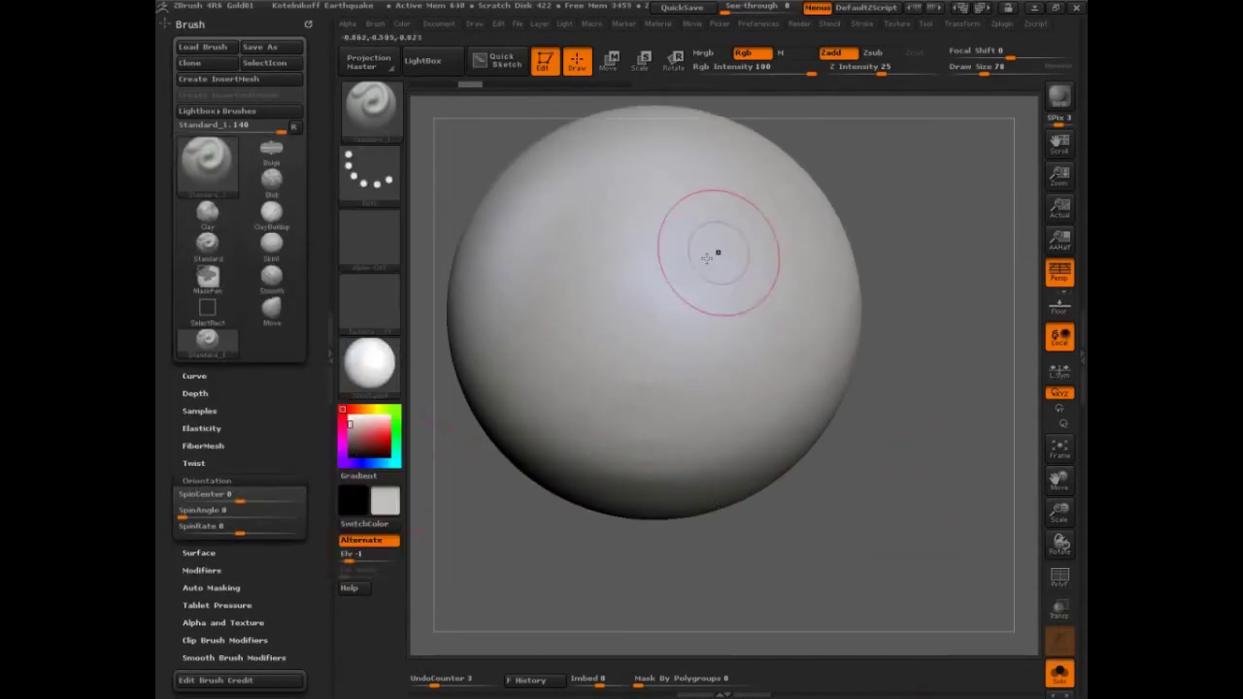
Assign Alpha 58, the vertical crack pattern, to the cloned Standard brush
click(371, 249)
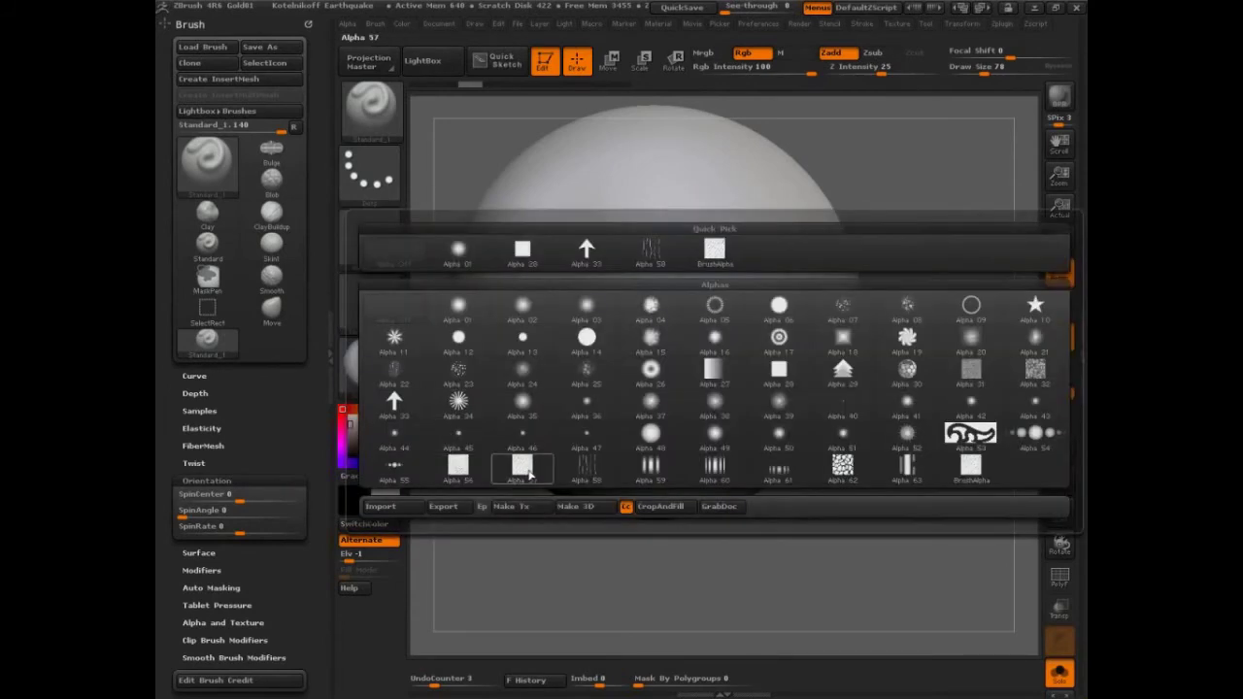
mouse_move(529, 472)
click(587, 471)
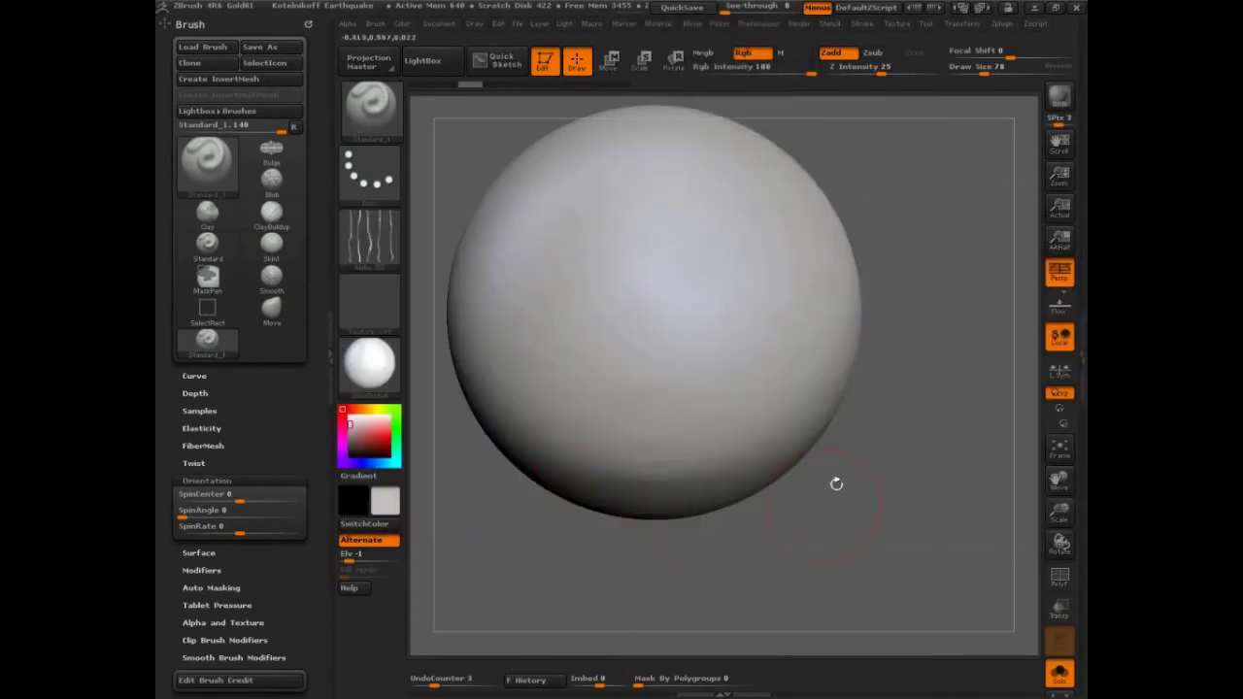
Set the draw size to 170, brush a diagonal test stroke across the front of the sphere, and undo it
key(s)
drag(688, 247, 705, 252)
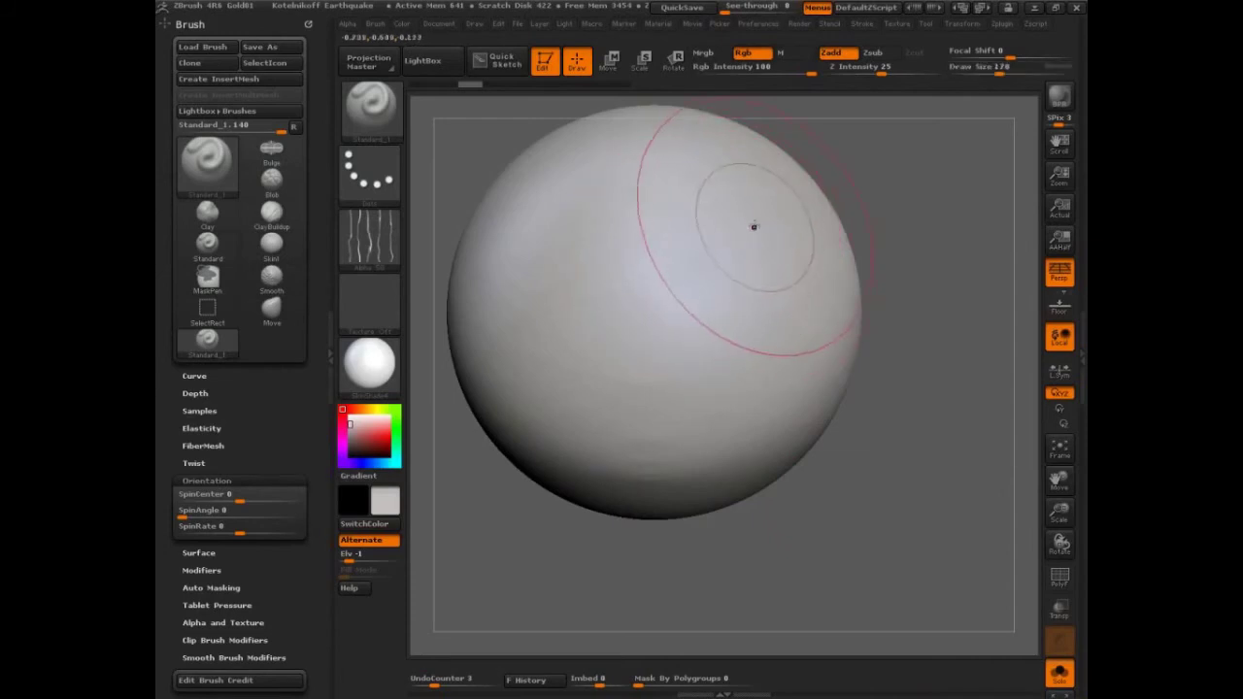
drag(798, 194, 511, 318)
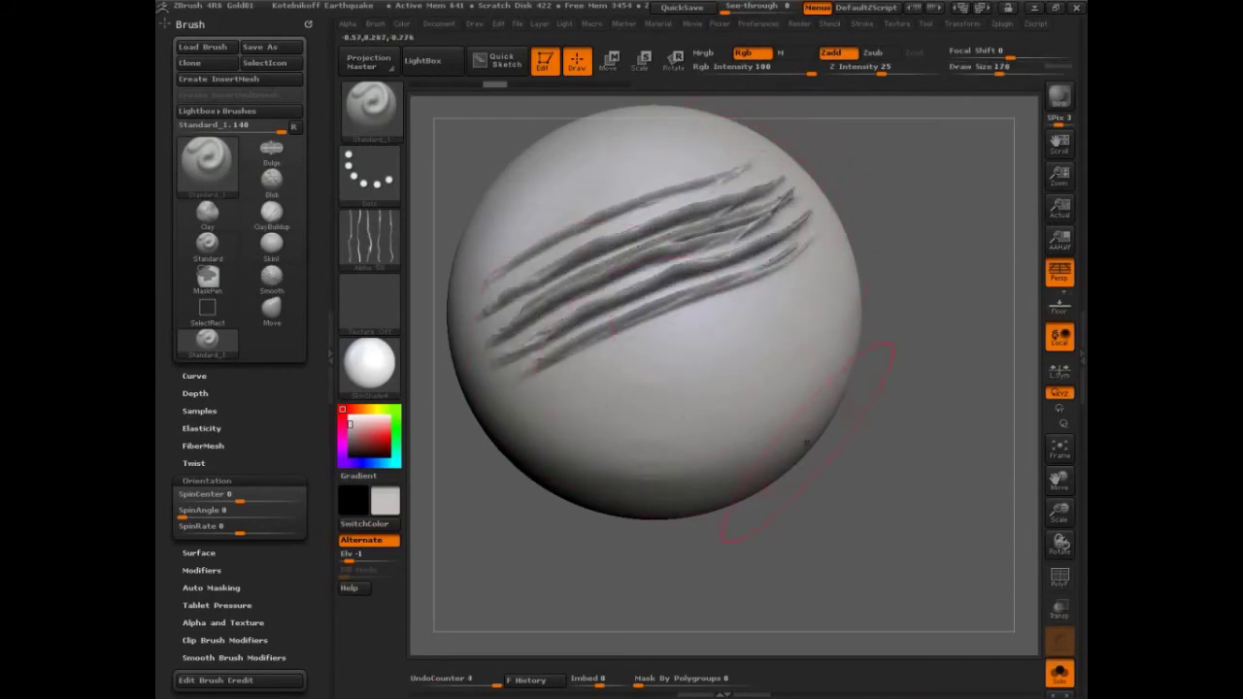
mouse_move(830, 457)
mouse_down()
mouse_move(909, 473)
mouse_move(877, 466)
mouse_up()
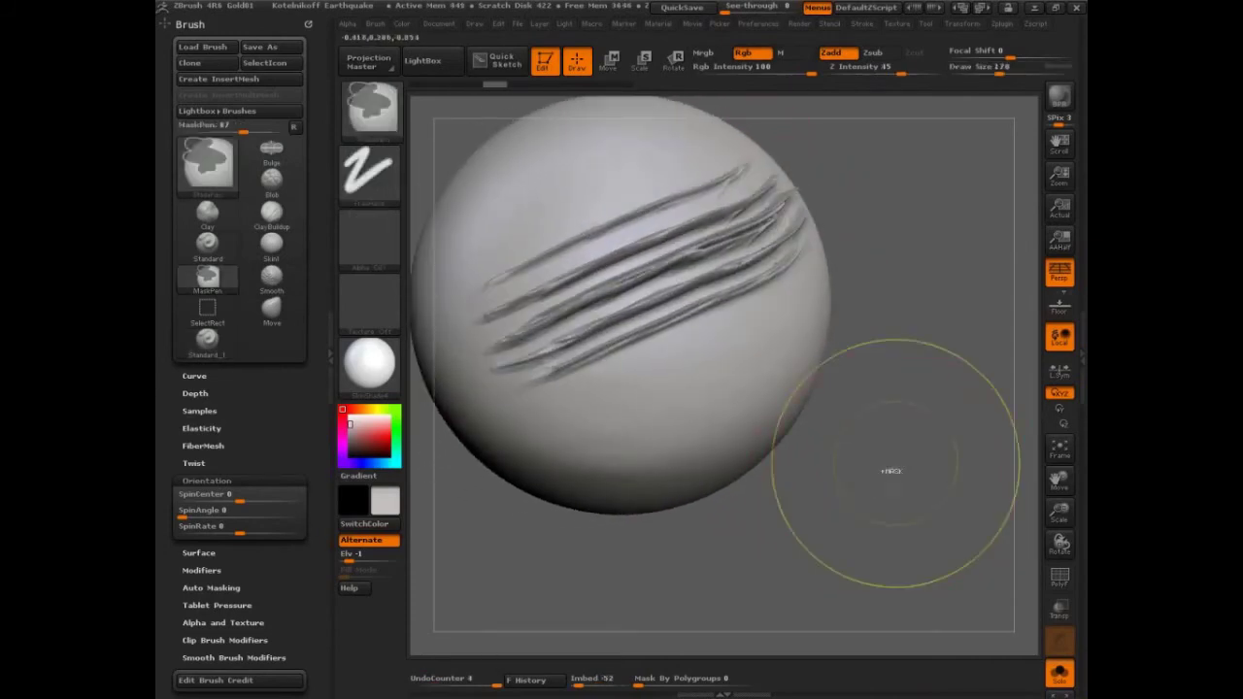
key(ctrl+z)
Turn on the Roll stroke modifier, brush a diagonal test stroke across the sphere, and undo it
click(861, 23)
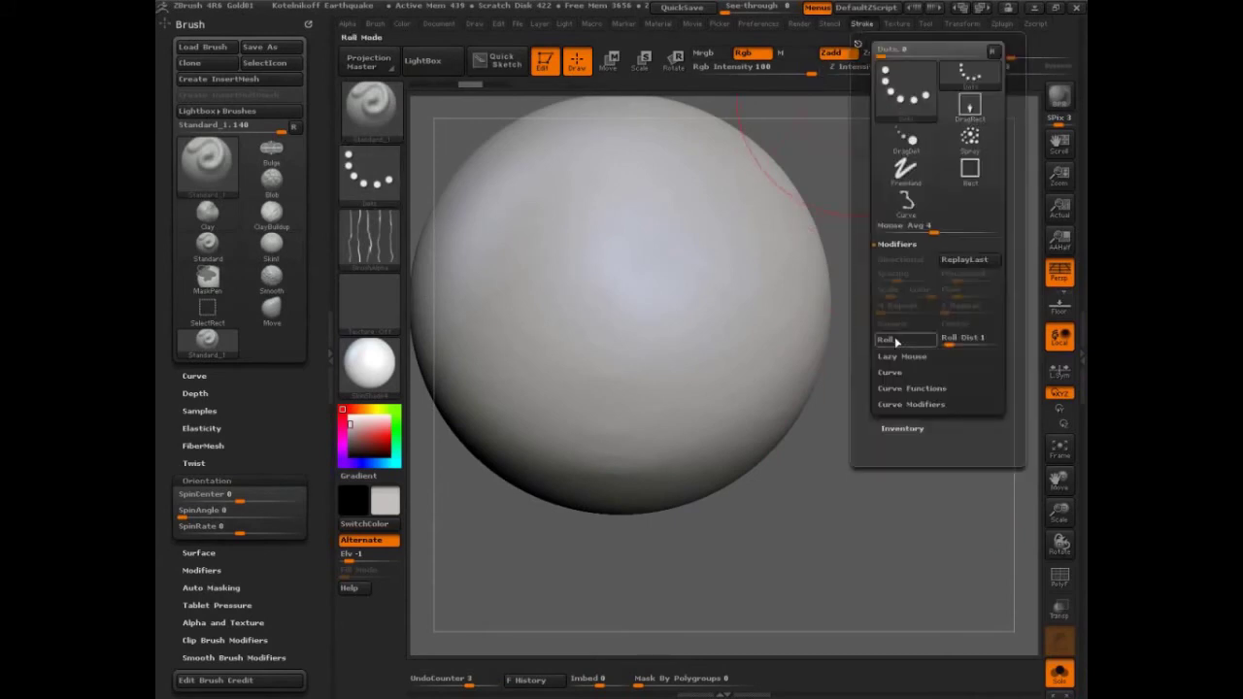
mouse_move(696, 244)
mouse_down()
mouse_move(743, 176)
mouse_move(573, 247)
mouse_move(476, 344)
mouse_up()
drag(864, 418, 923, 458)
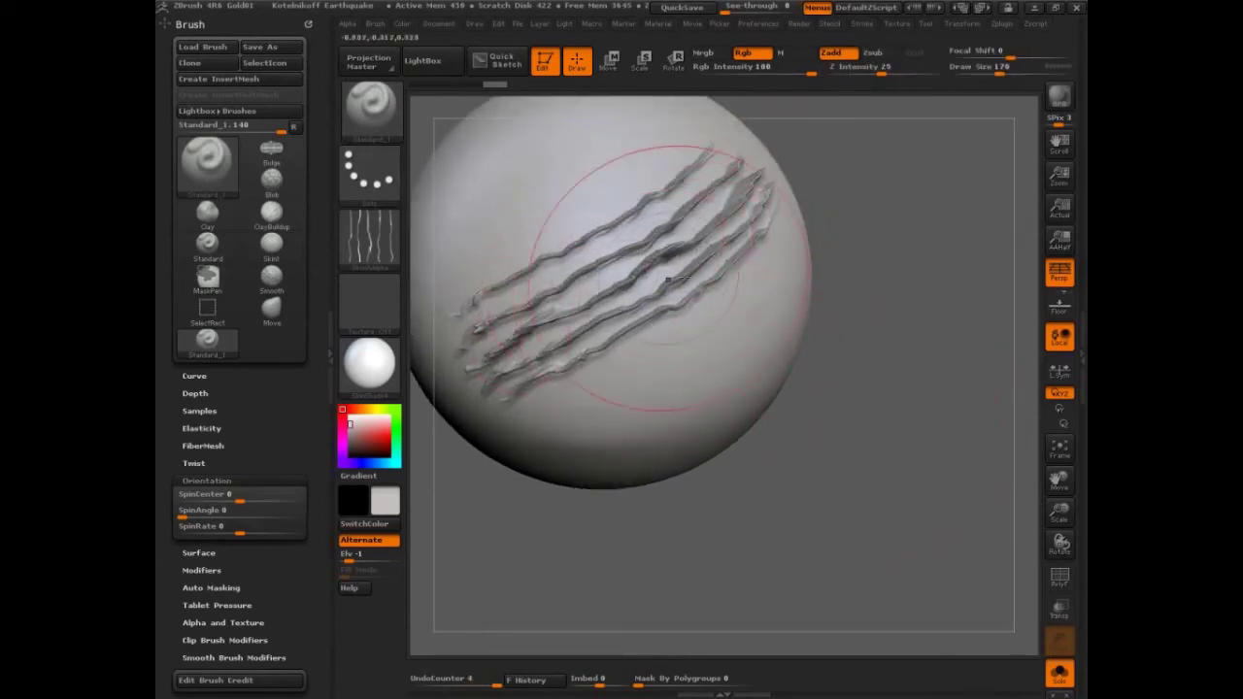
drag(864, 413, 916, 303)
key(ctrl+z)
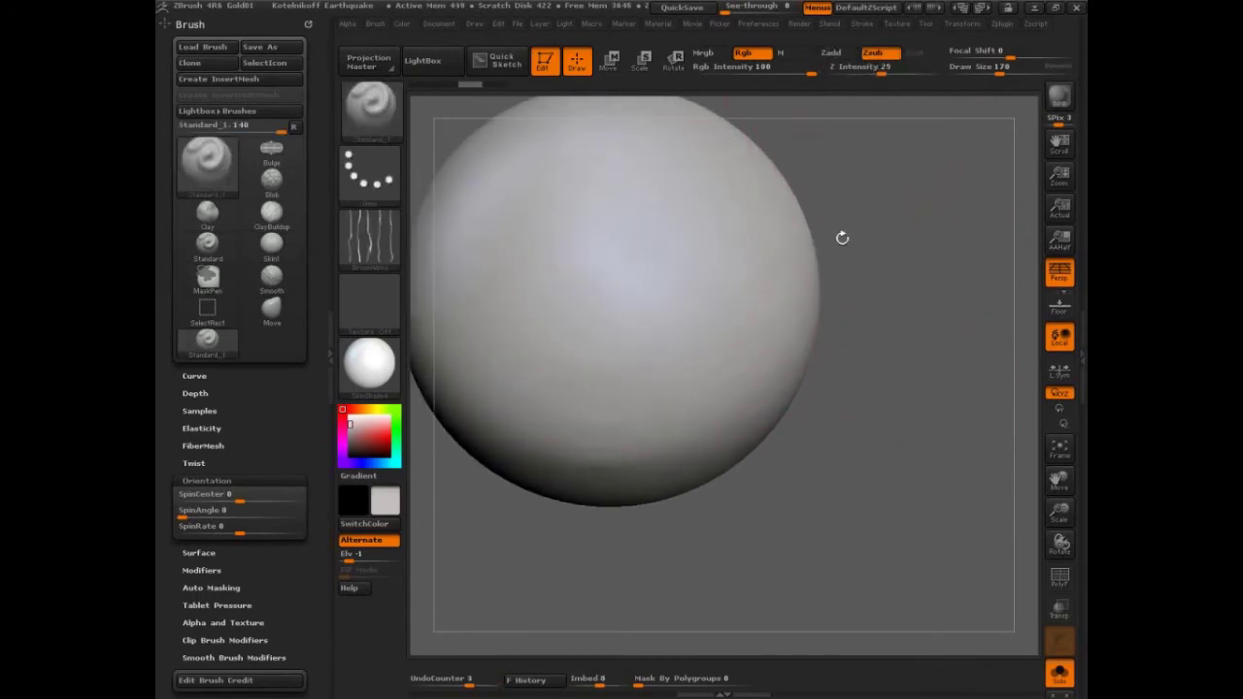
Switch to Zsub and carve a diagonal test stroke, repeat it at Z Intensity 5, and undo each stroke
mouse_move(762, 174)
mouse_down()
mouse_move(709, 194)
mouse_move(581, 281)
mouse_move(512, 277)
mouse_up()
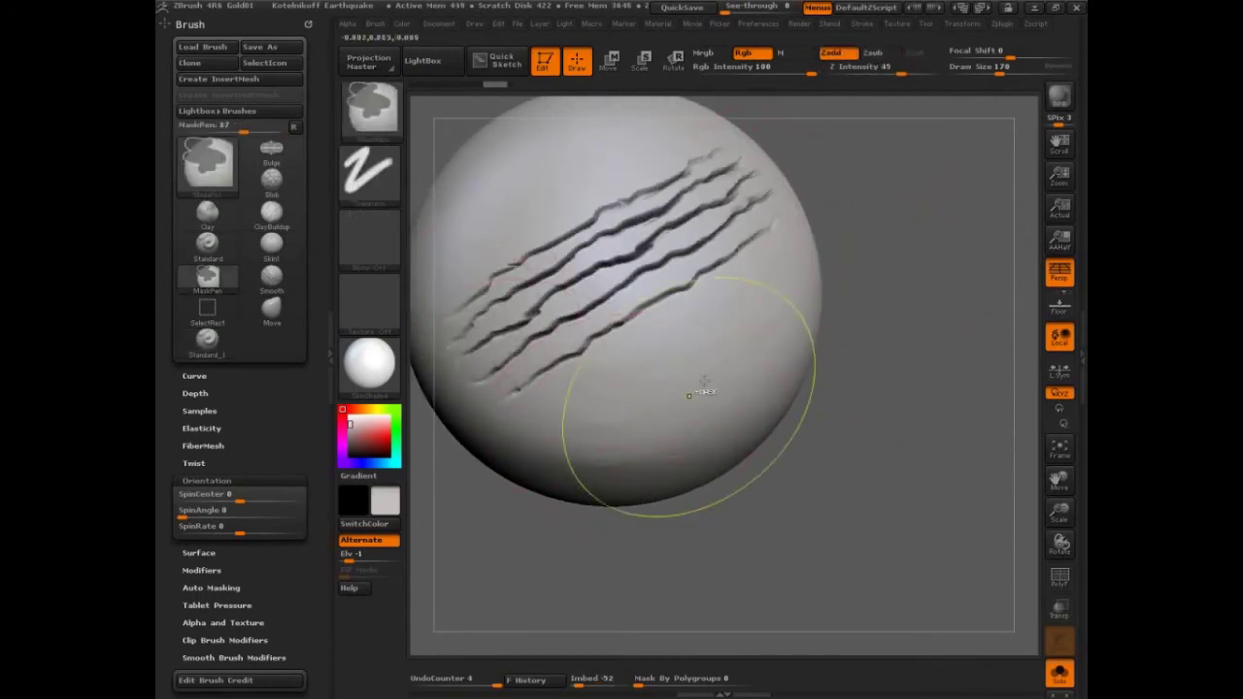
key(ctrl+z)
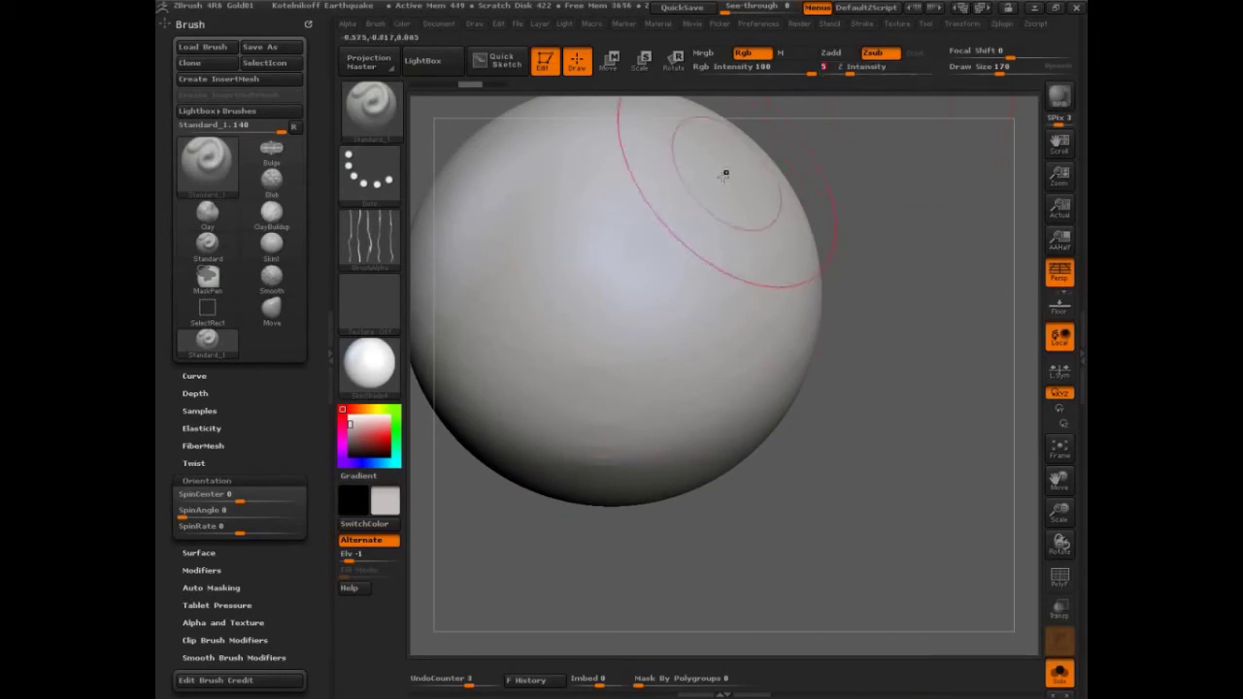
drag(728, 172, 495, 357)
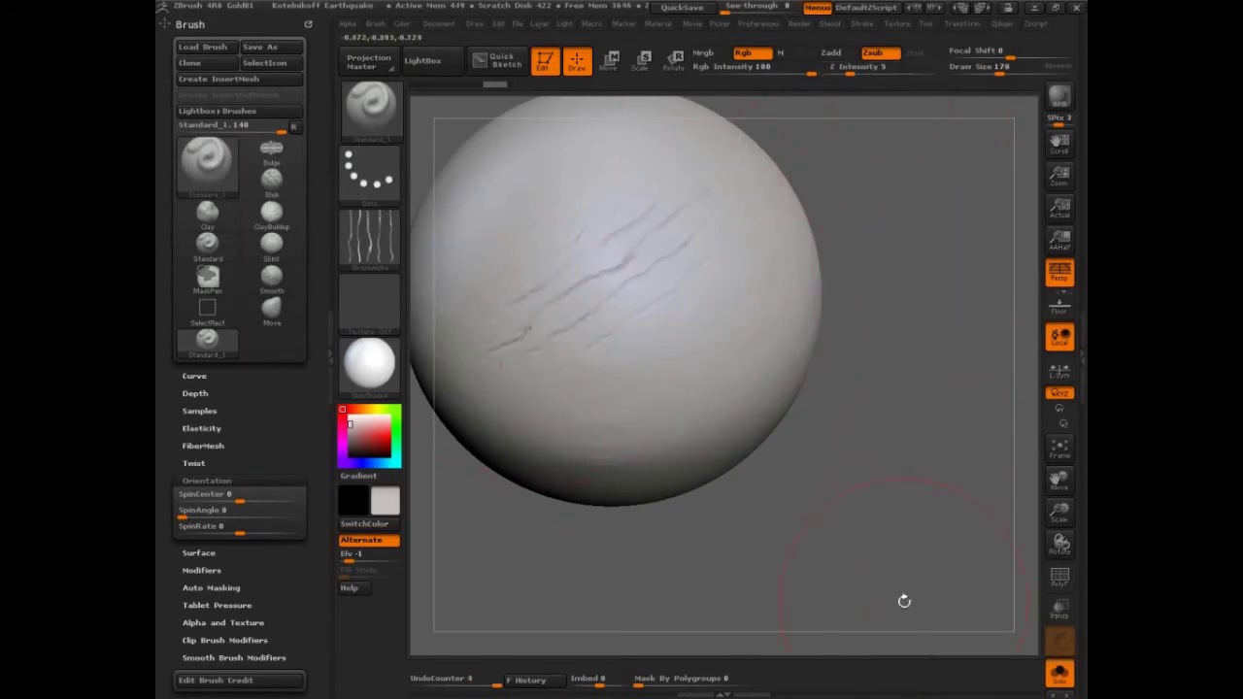
key(ctrl+z)
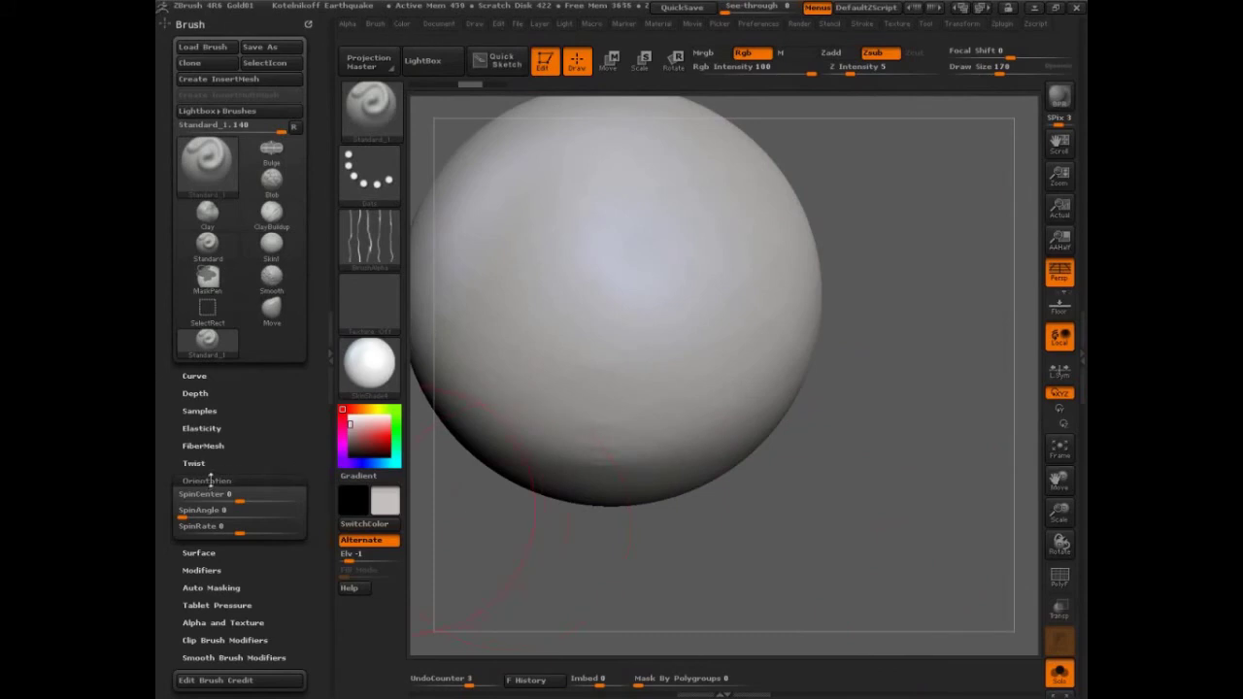
Check the brush's Twist settings and set its spin rate to 0.5
click(207, 479)
click(194, 463)
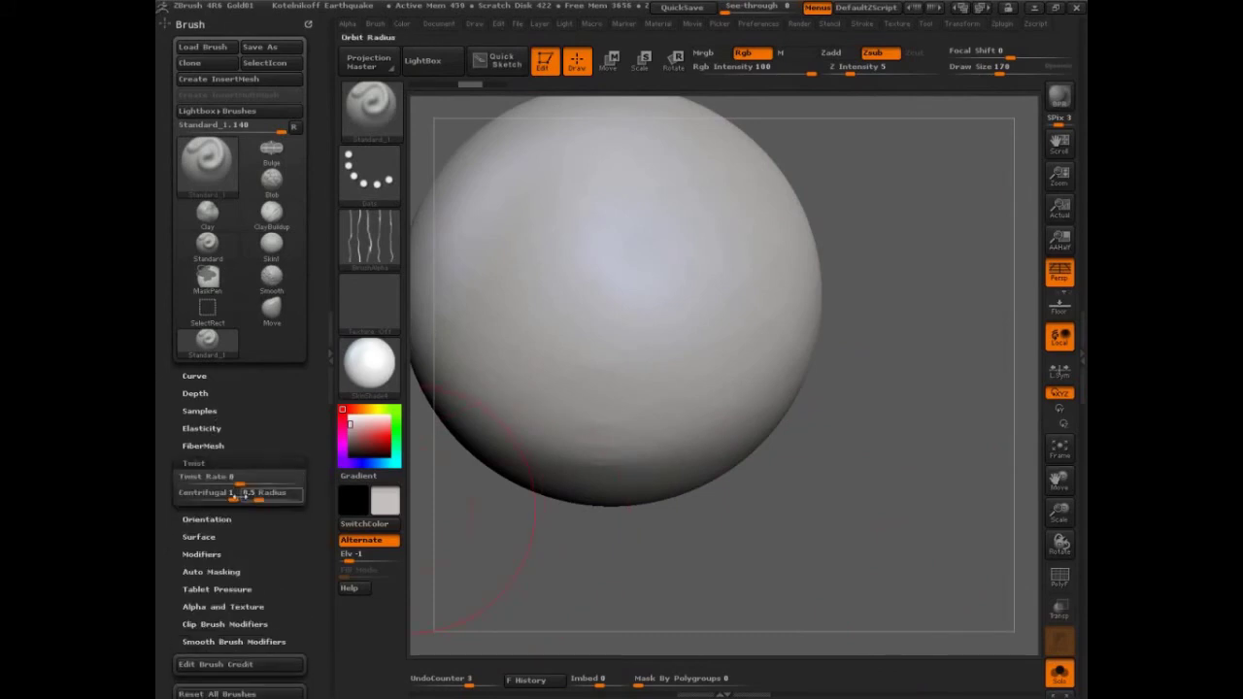
click(192, 462)
click(208, 479)
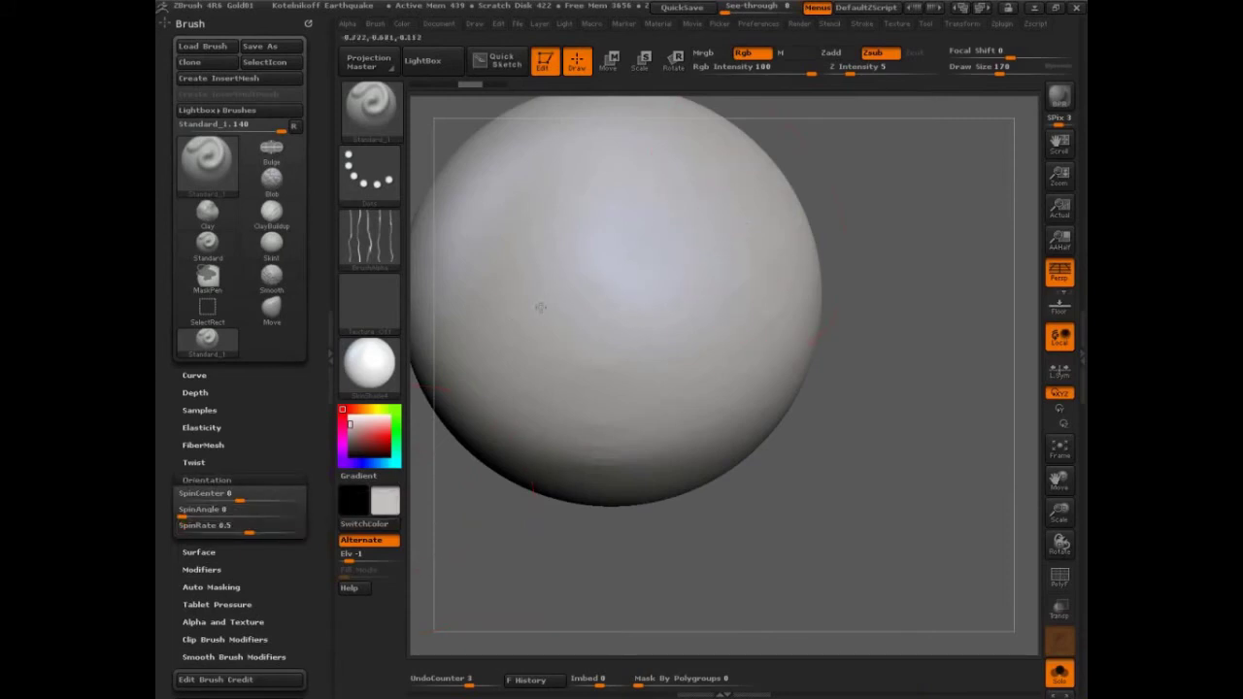
Set the draw size to 150 and Z Intensity to 10, carve a spinning test stroke across the sphere, and undo it
key(s)
drag(704, 234, 704, 234)
click(860, 69)
drag(663, 266, 467, 358)
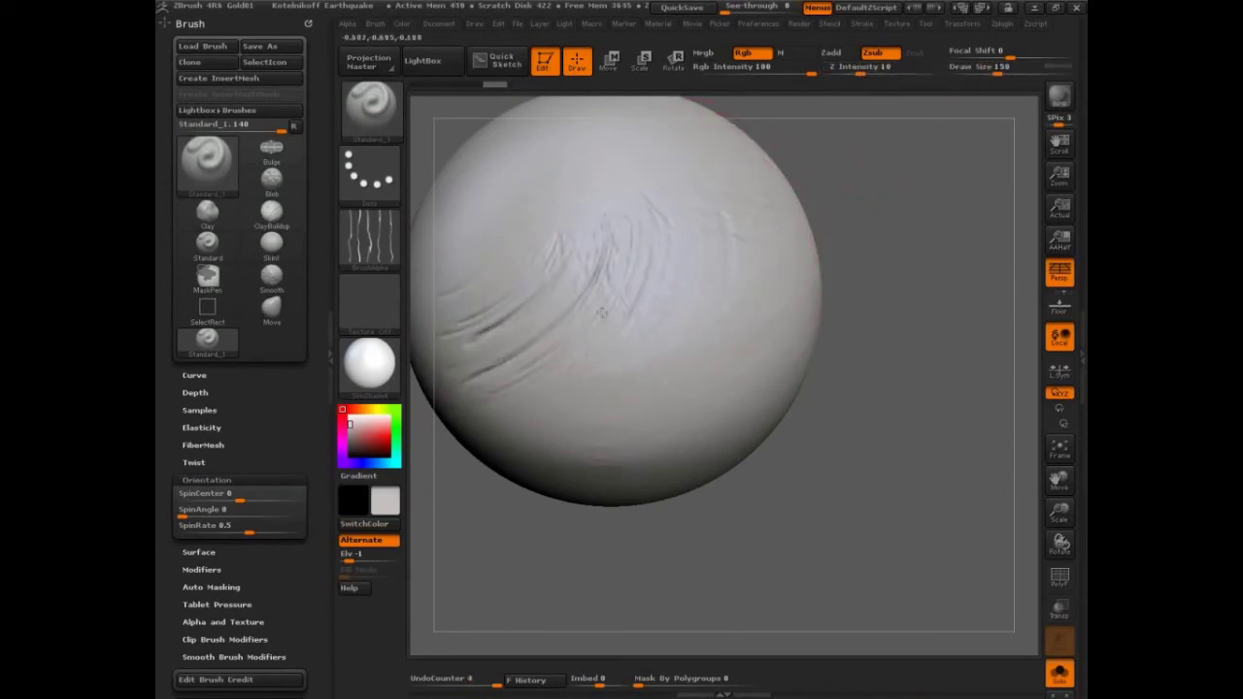
key(ctrl+z)
Turn off the Roll stroke modifier, carve a short test stroke on the sphere, and undo it
click(861, 24)
click(902, 342)
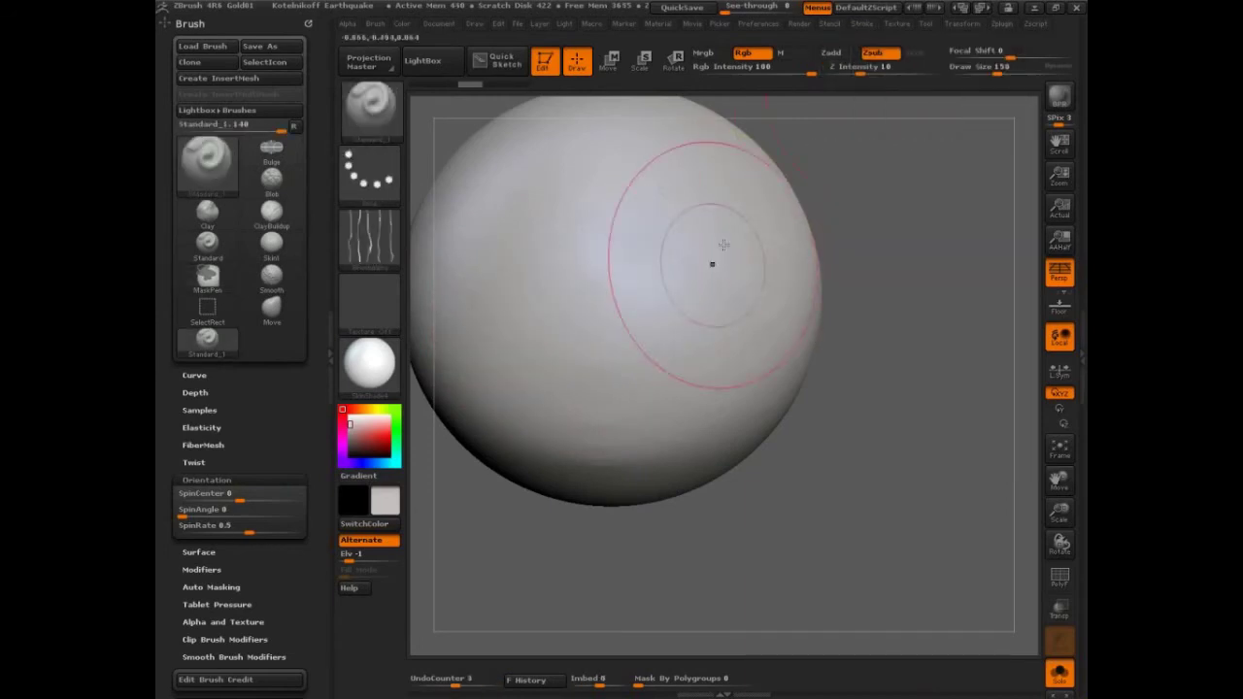
drag(581, 310, 527, 332)
key(ctrl+z)
click(861, 24)
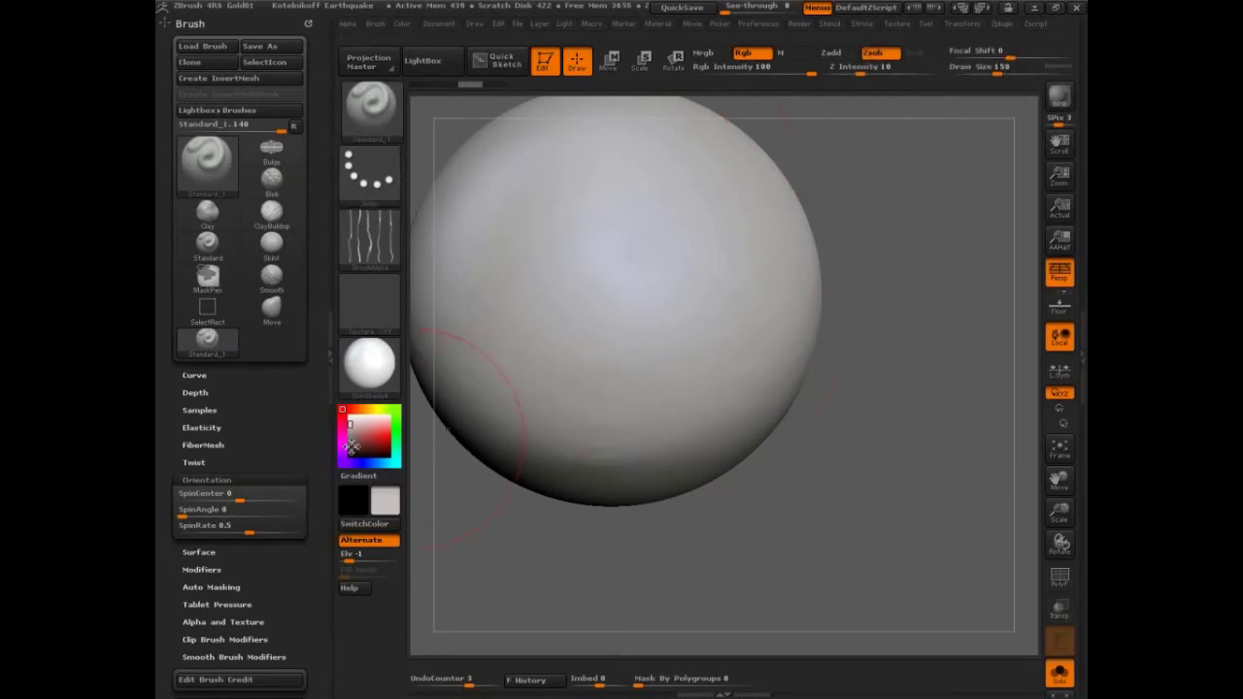
Set the brush's spin rate to 0 and change its stroke type to Spray
drag(251, 529, 253, 529)
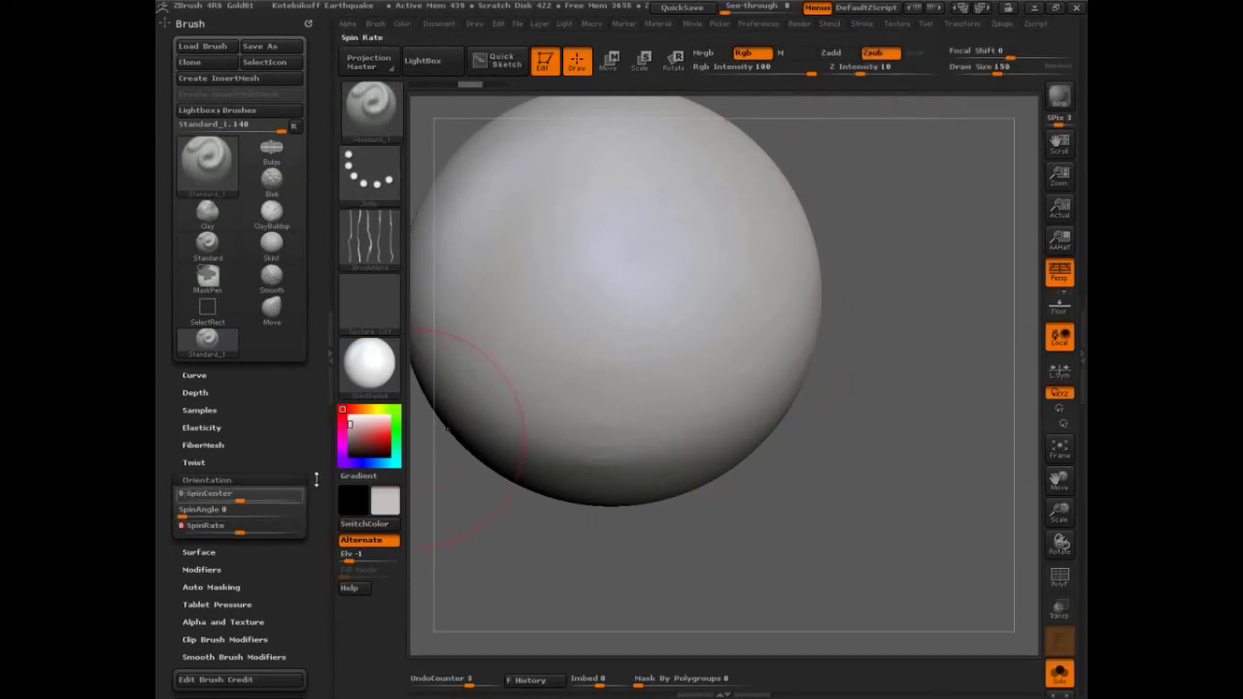
click(377, 191)
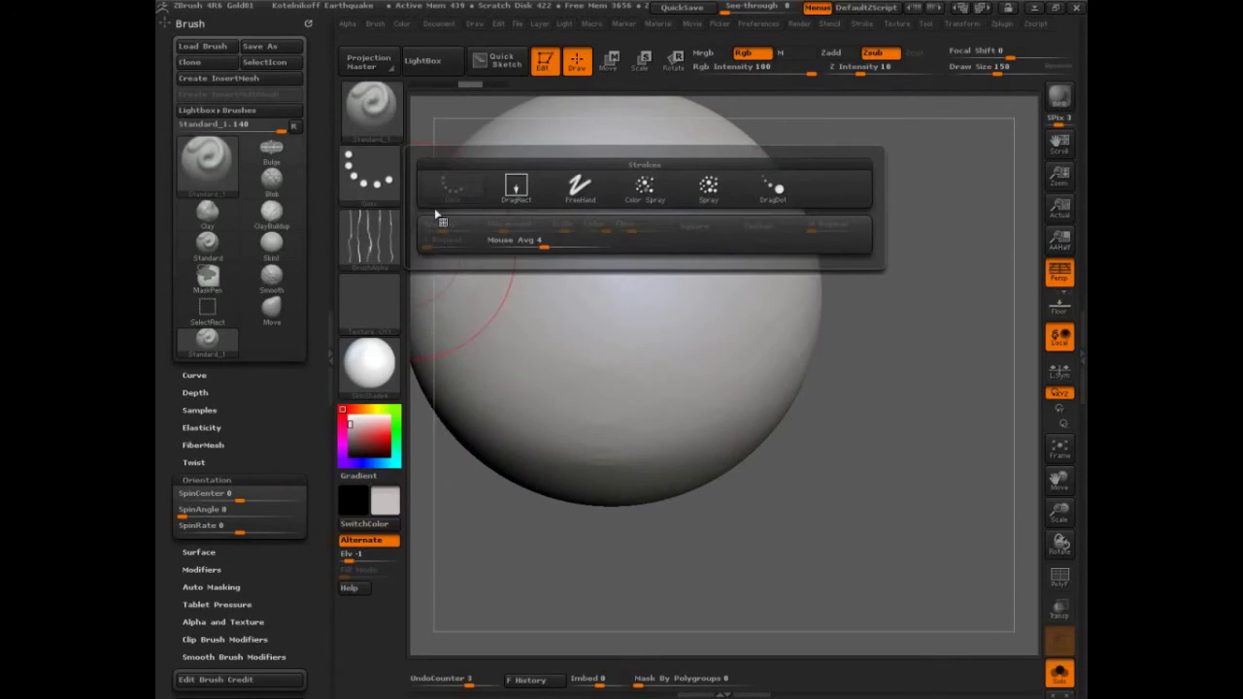
click(709, 187)
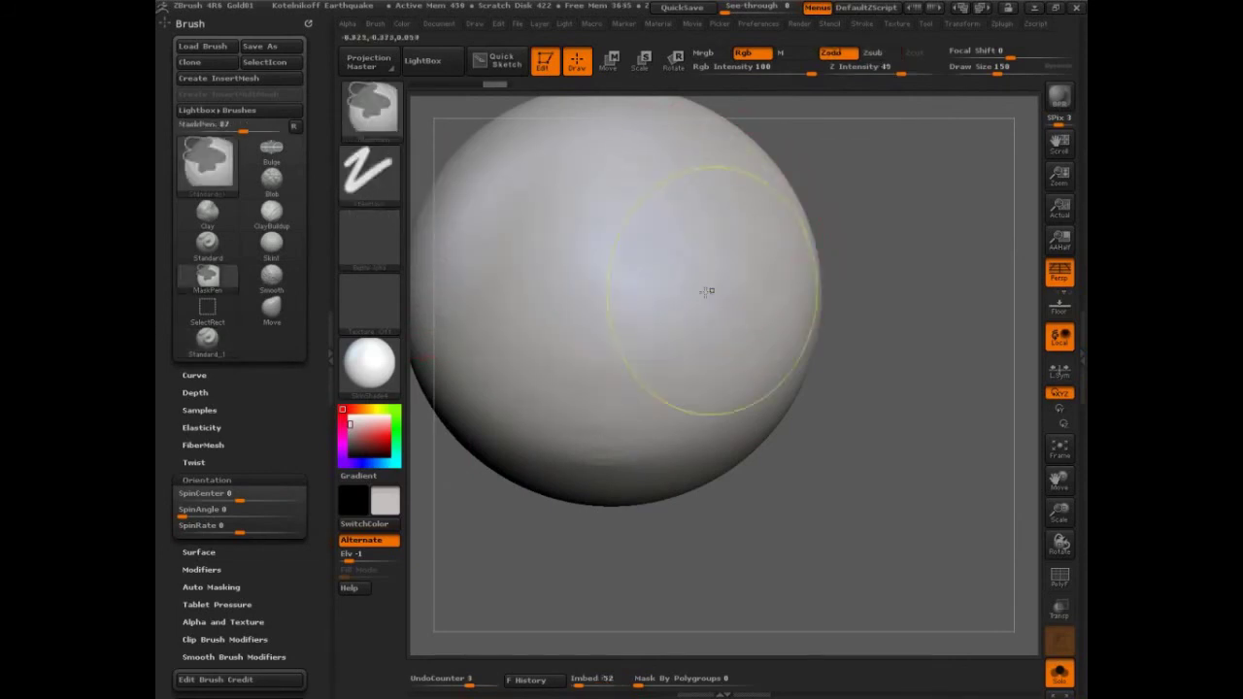
Set the draw size to 304 and spray overlapping wrinkles over the whole front of the sphere
key(s)
drag(670, 263, 718, 263)
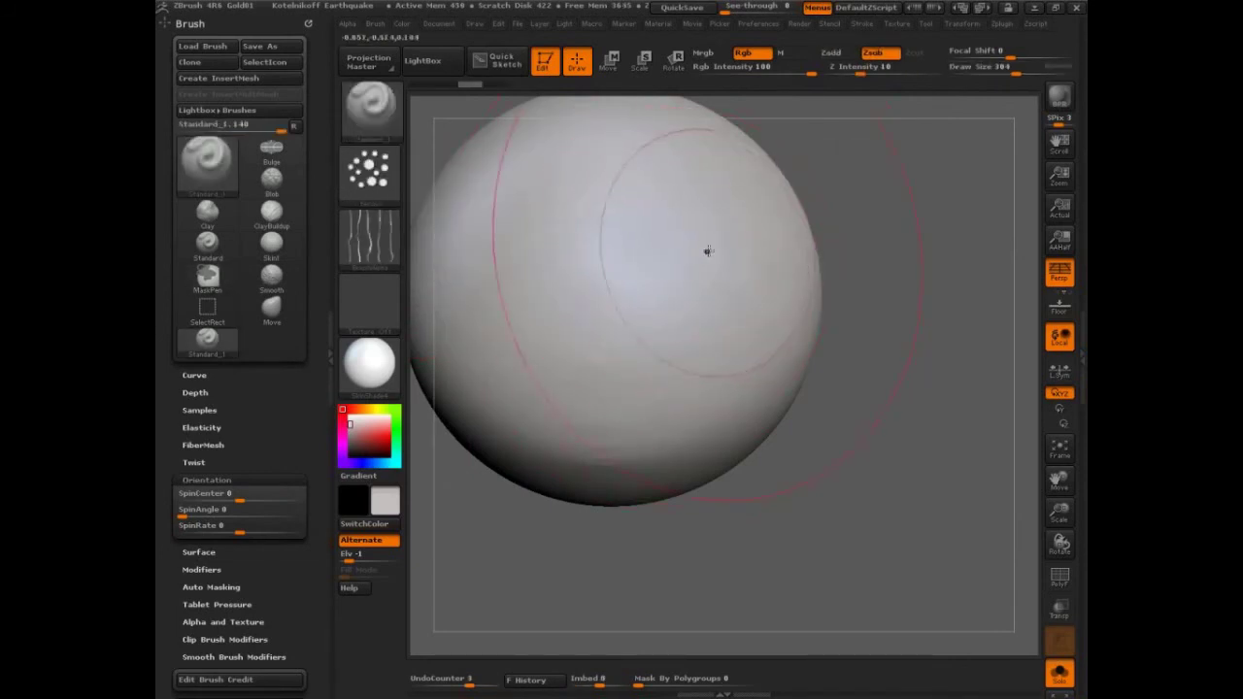
mouse_move(647, 189)
mouse_down()
mouse_move(651, 258)
mouse_move(627, 294)
mouse_move(563, 327)
mouse_move(686, 328)
mouse_move(707, 352)
mouse_move(718, 321)
mouse_move(635, 239)
mouse_move(521, 270)
mouse_move(488, 304)
mouse_move(474, 292)
mouse_move(515, 244)
mouse_move(672, 226)
mouse_move(743, 314)
mouse_move(686, 430)
mouse_move(580, 402)
mouse_move(645, 361)
mouse_move(777, 236)
mouse_move(832, 208)
mouse_move(537, 291)
mouse_move(766, 409)
mouse_up()
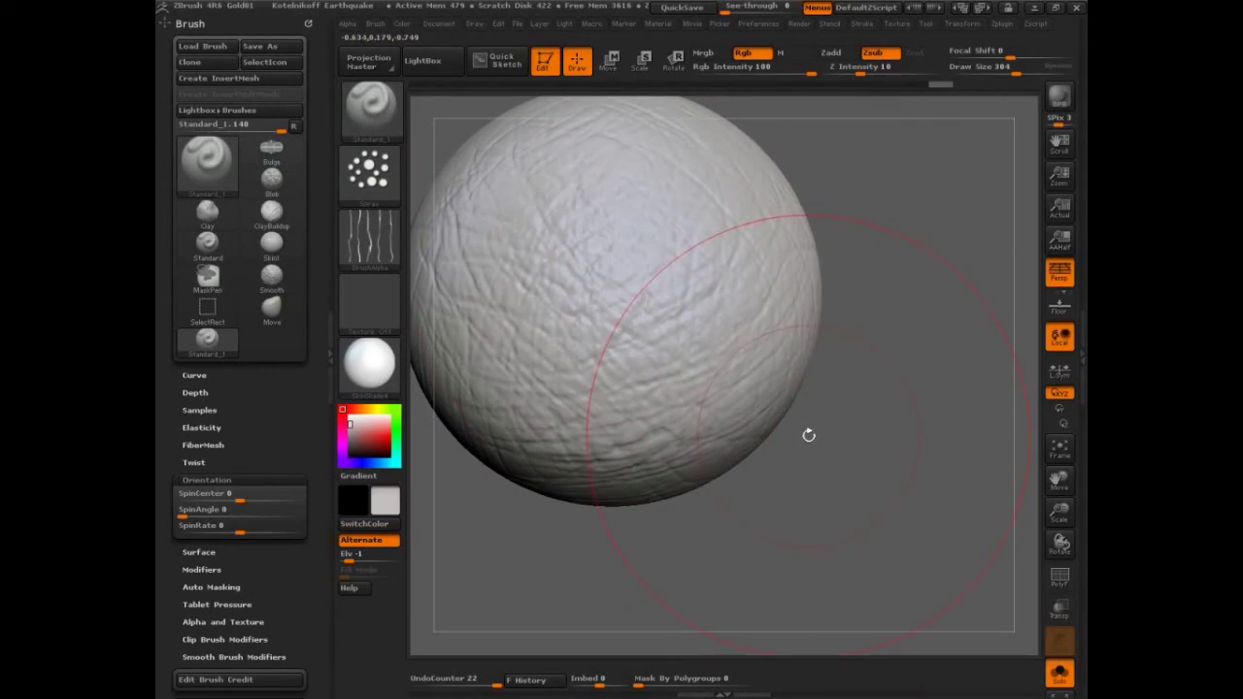
Change the stroke type to Dots and set the crack alpha's Blur to 15
click(369, 175)
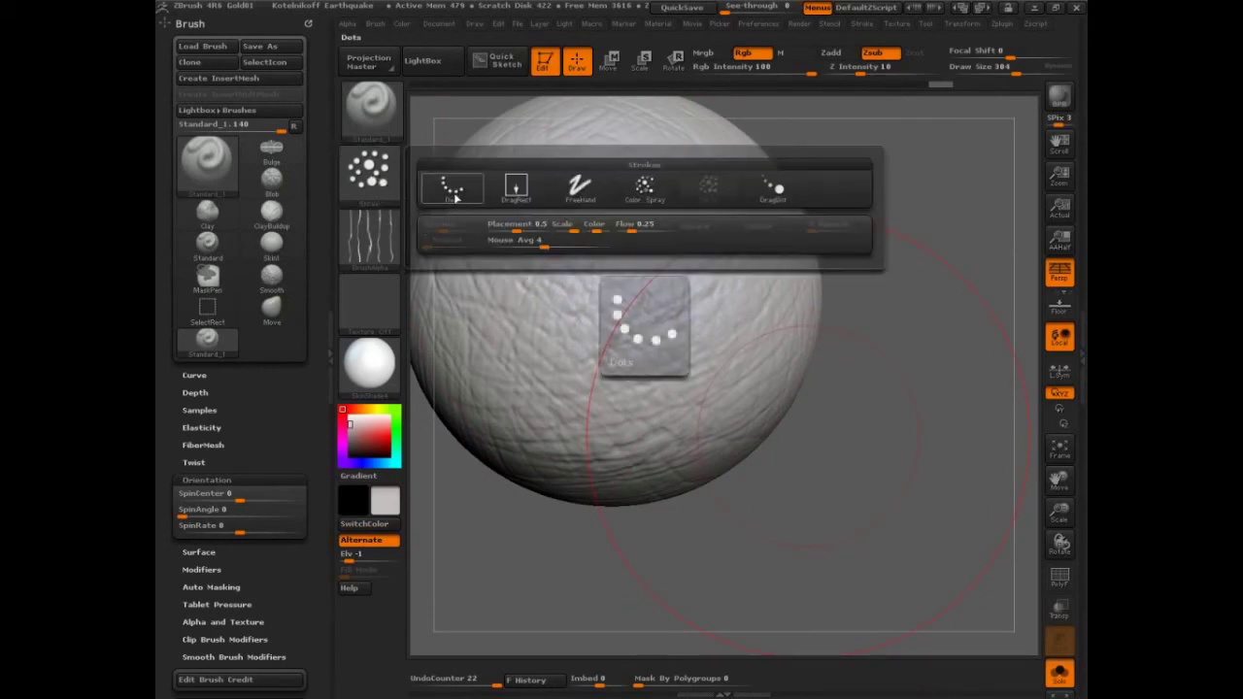
click(454, 197)
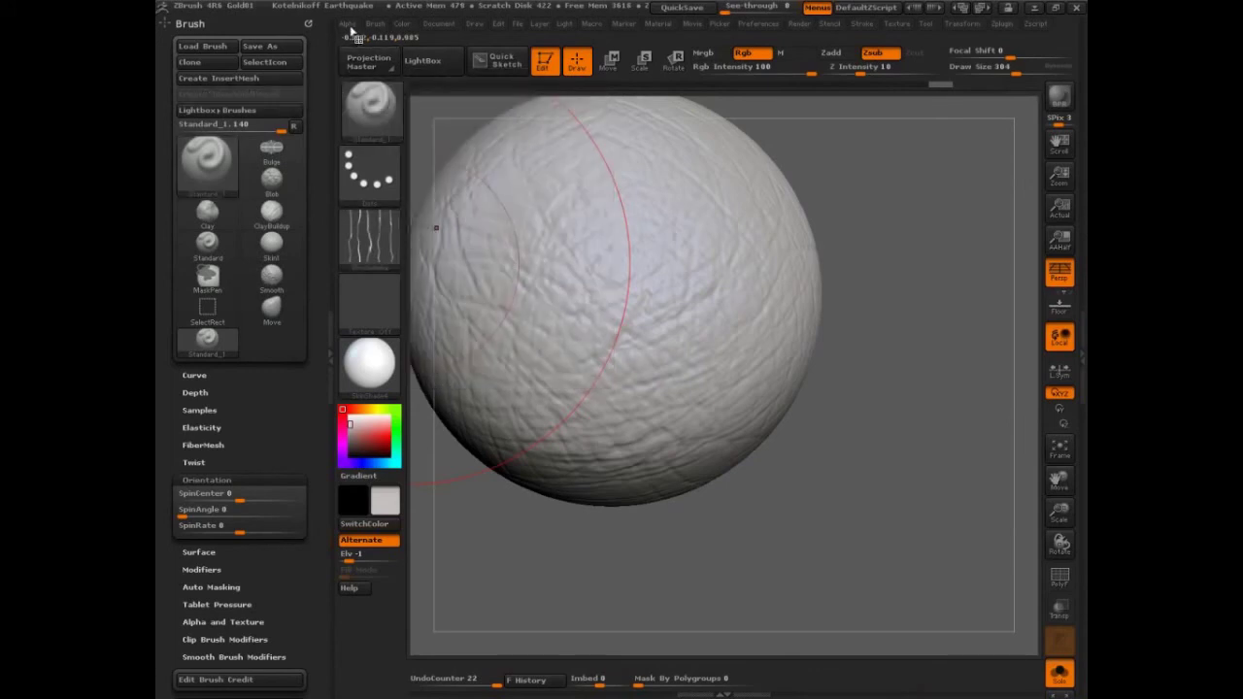
click(371, 238)
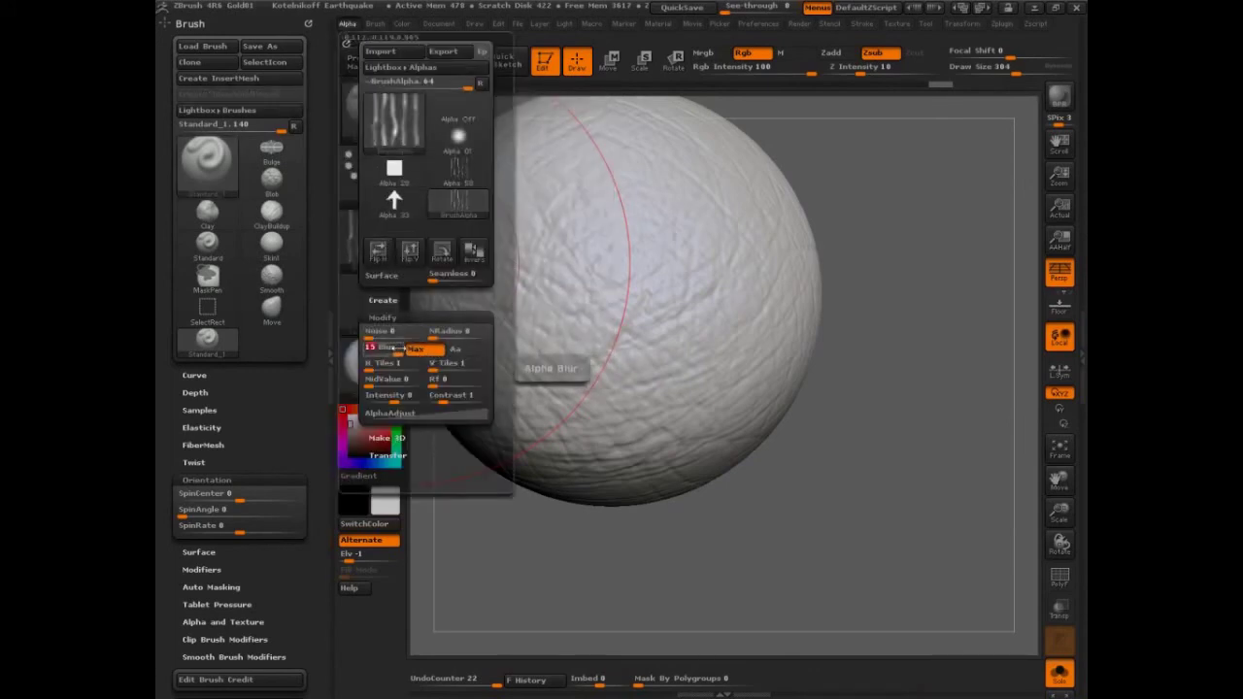
drag(893, 466, 892, 457)
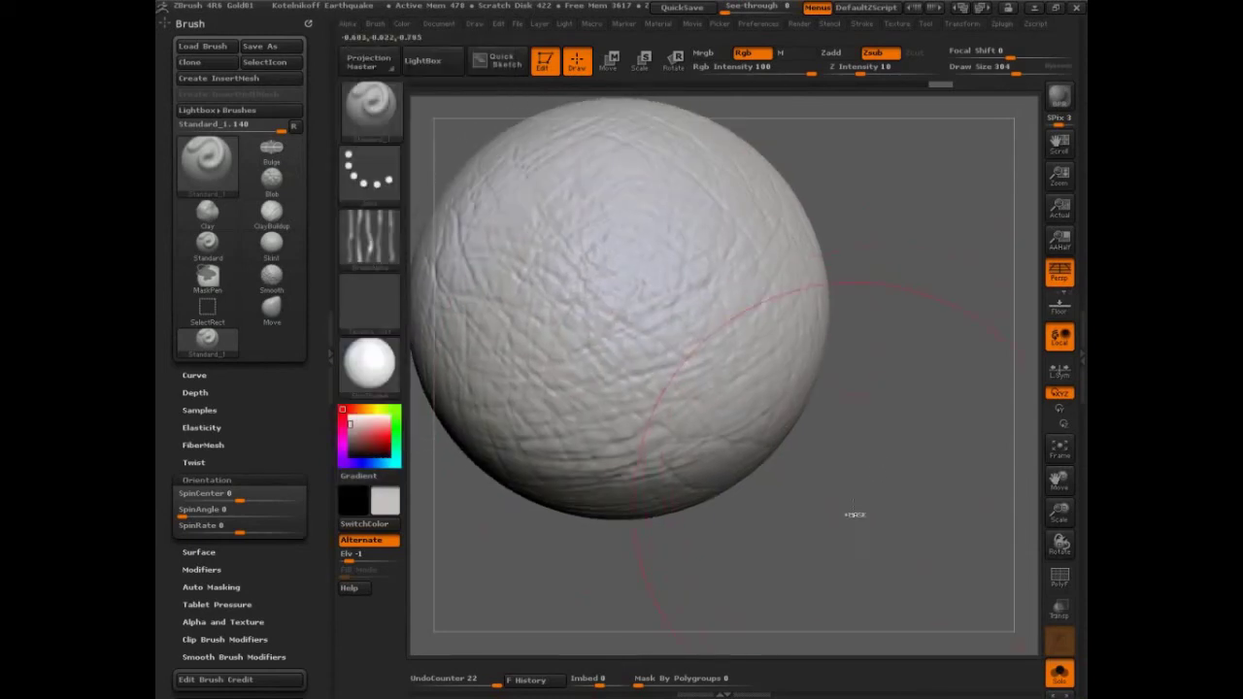
Undo all of the sprayed wrinkle strokes on the sphere
key(ctrl+z)
key(ctrl+z)
key(ctrl+z)
key(ctrl+z)
key(ctrl+z)
ctrl+drag(739, 392, 741, 375)
key(ctrl+z)
key(ctrl+z)
key(ctrl+z)
key(ctrl+z)
key(ctrl+z)
key(ctrl+z)
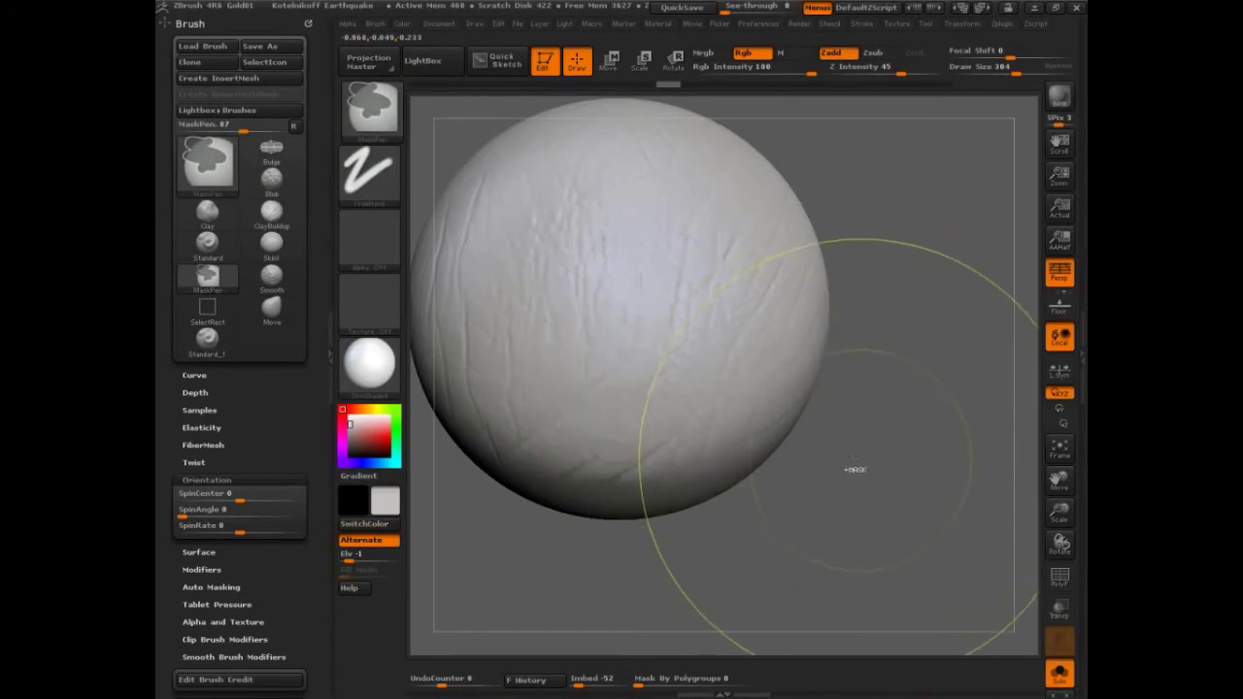
key(ctrl+z)
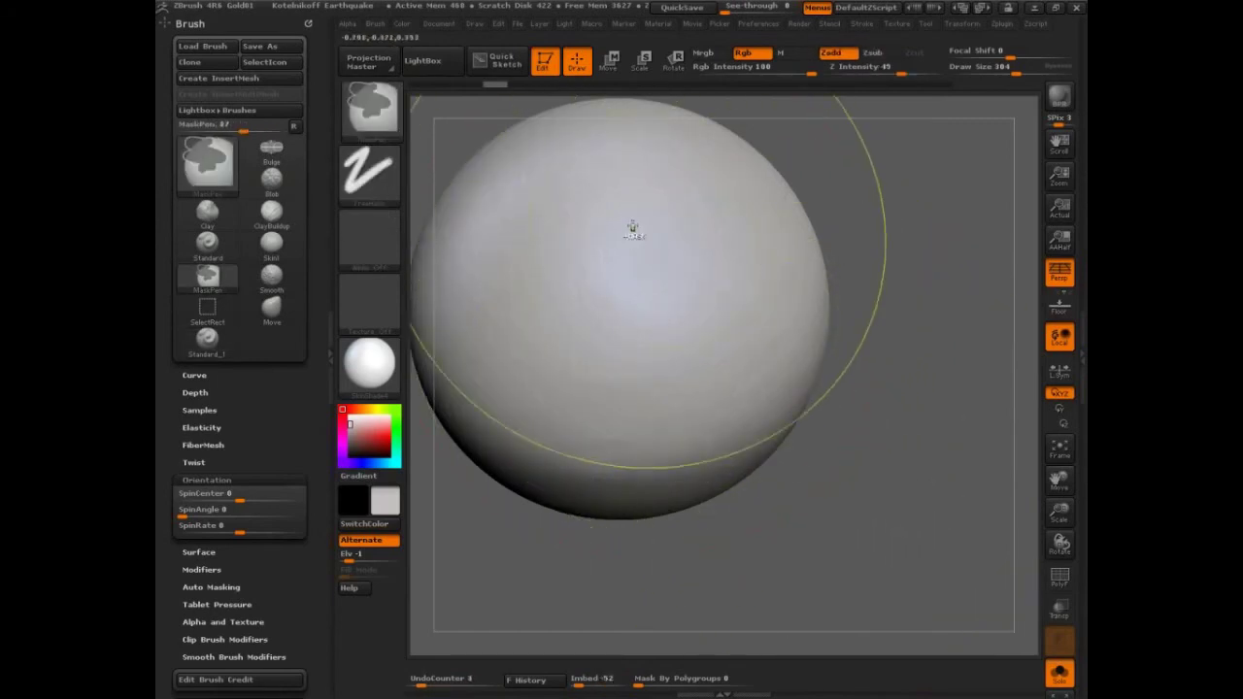
Carve a downward test stroke with the blurred alpha on the front of the sphere and undo it
drag(615, 204, 629, 311)
key(ctrl+z)
Reduce the draw size to 197 and set the Z Intensity to 4
key(bracketleft)
key(bracketleft)
click(848, 70)
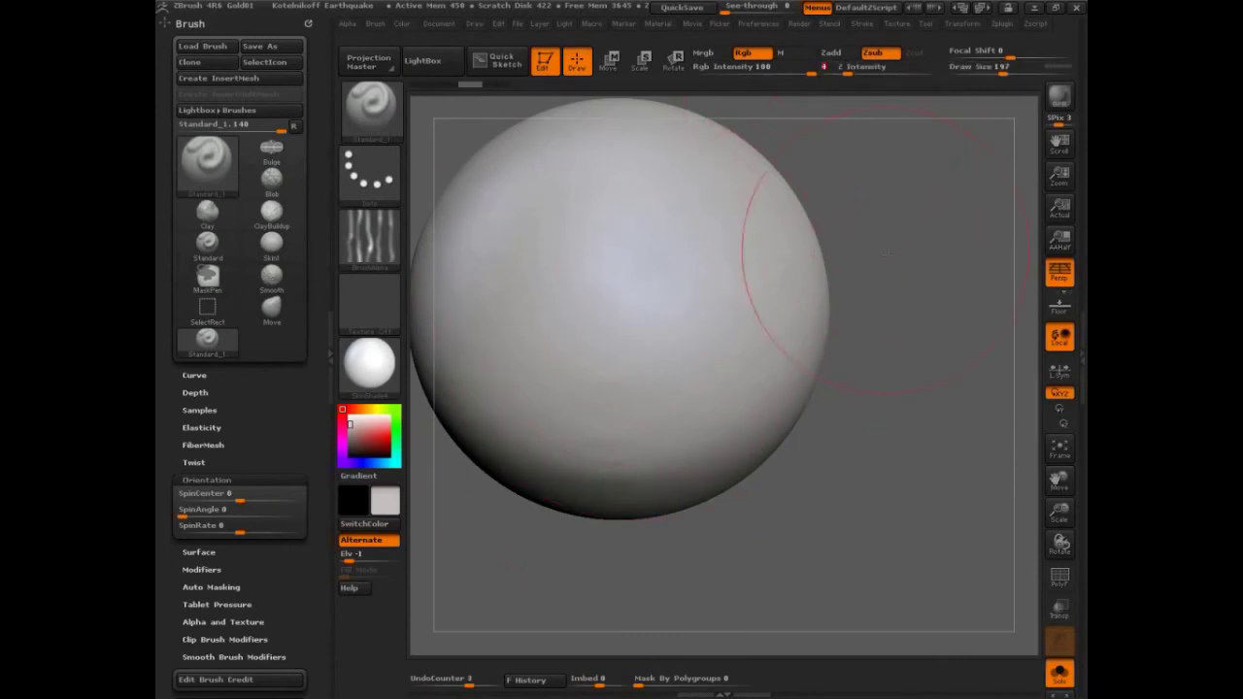
Restore several of the undone wrinkle test strokes on the sphere
key(ctrl+z)
key(ctrl+shift+z)
key(ctrl+shift+z)
key(ctrl+shift+z)
key(ctrl+shift+z)
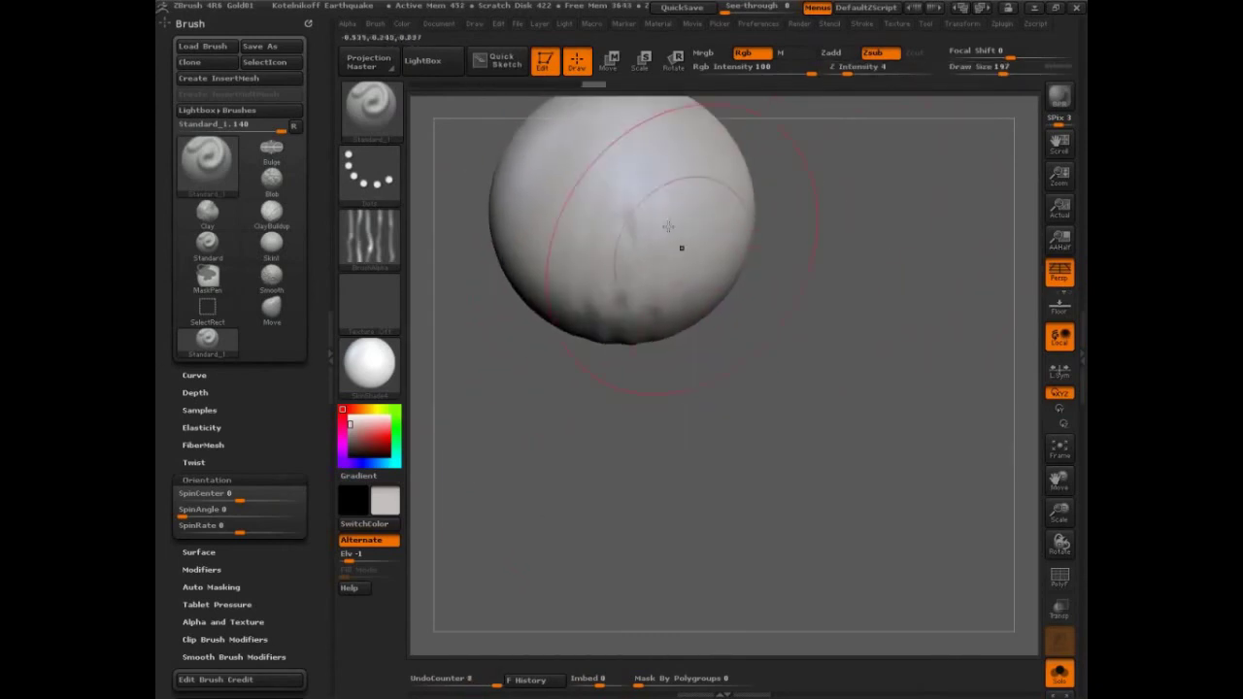
Carve a test stroke on the front of the sphere, undo it and set the Z Intensity to 5
drag(667, 235, 660, 189)
click(844, 72)
text(5)
key(Return)
key(ctrl+z)
key(ctrl+z)
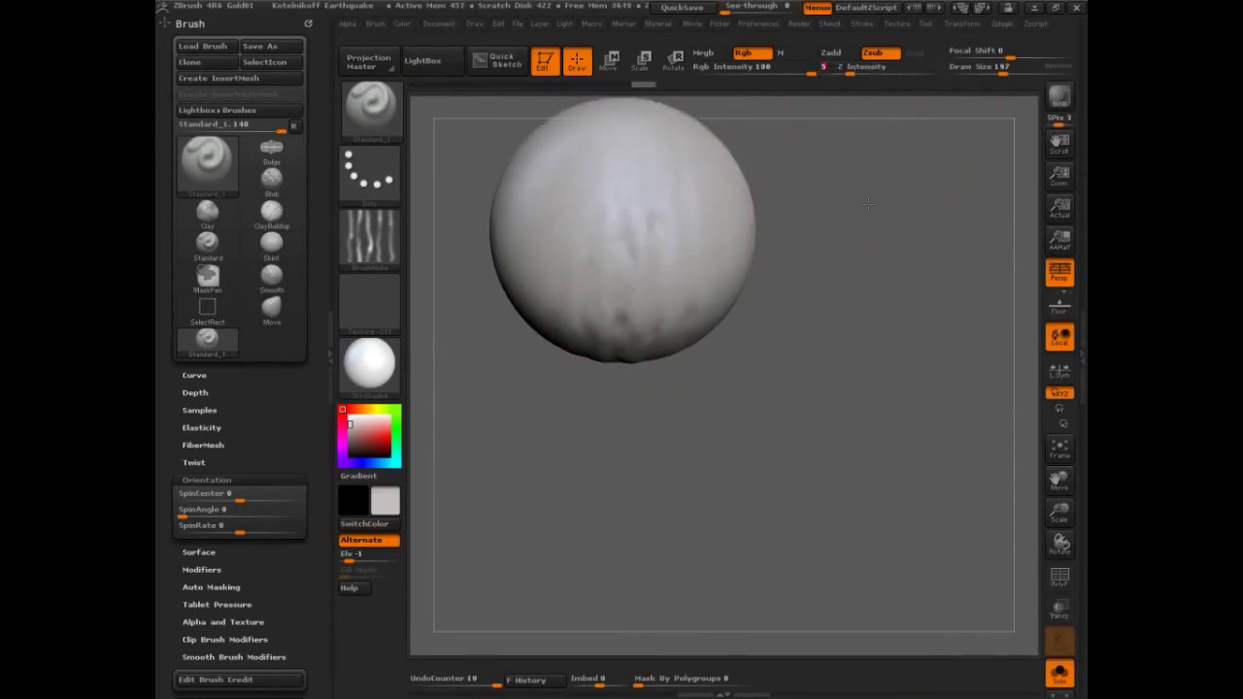
Reduce the crack alpha's blur and carve vertical wrinkle strokes down the front of the sphere
click(347, 23)
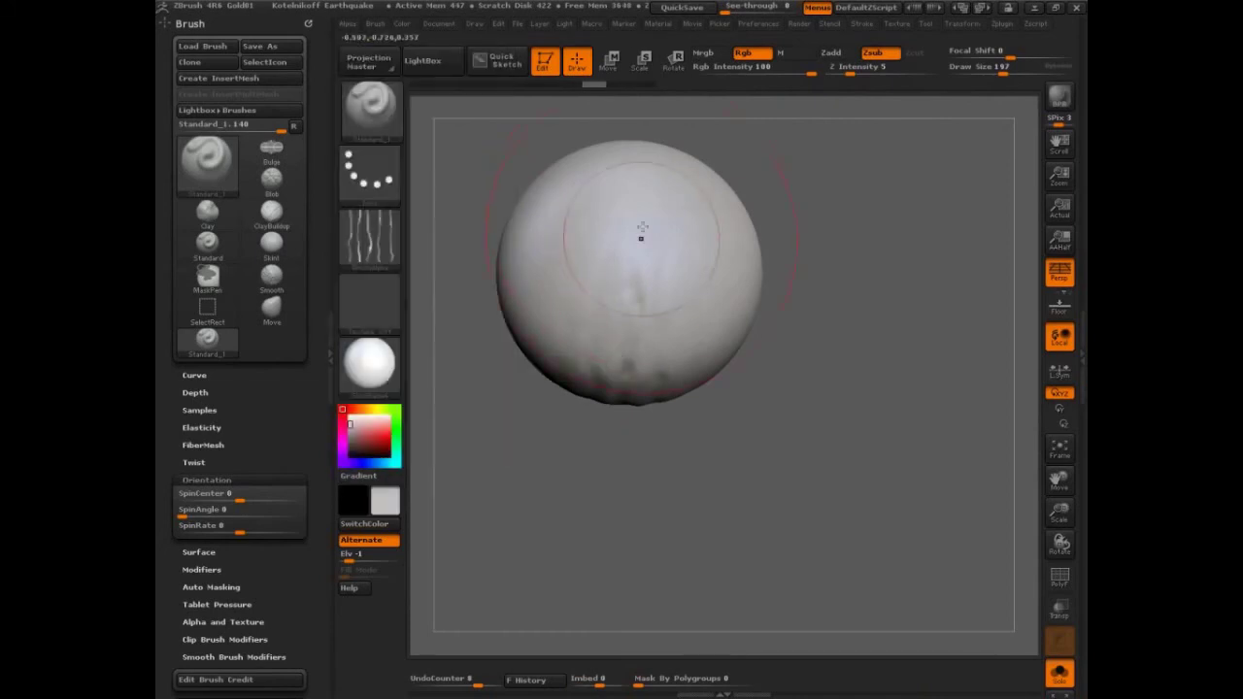
drag(638, 233, 629, 346)
drag(605, 227, 595, 375)
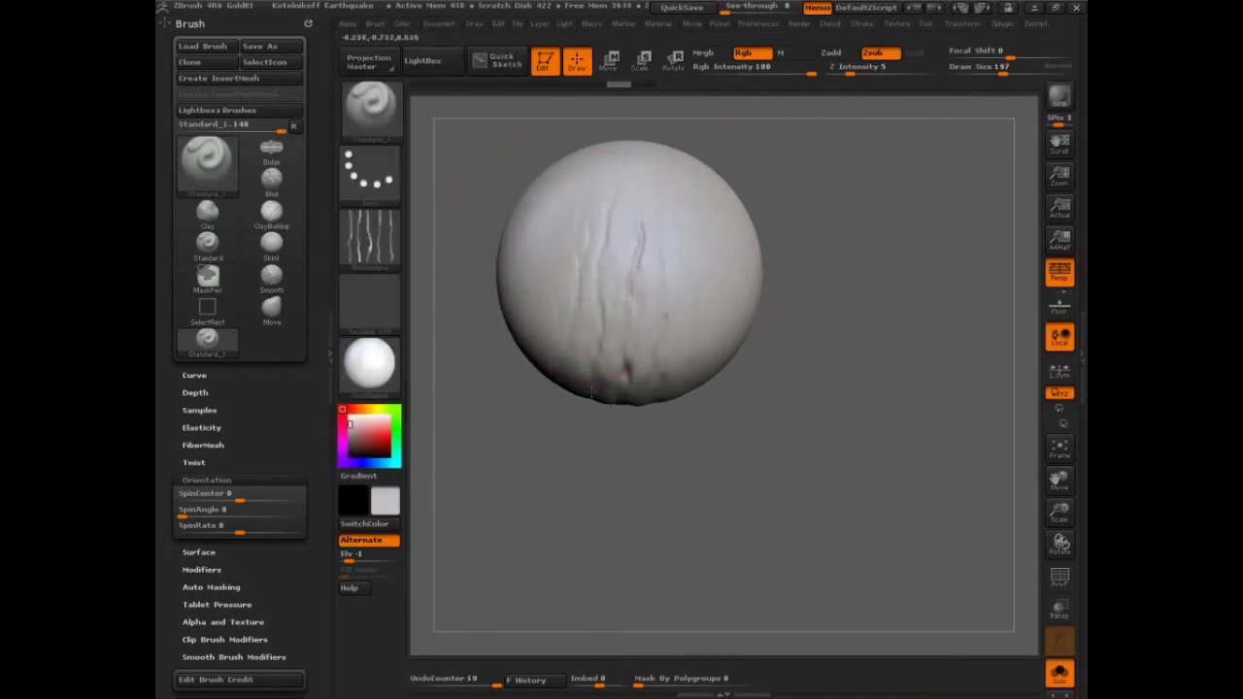
drag(810, 374, 777, 391)
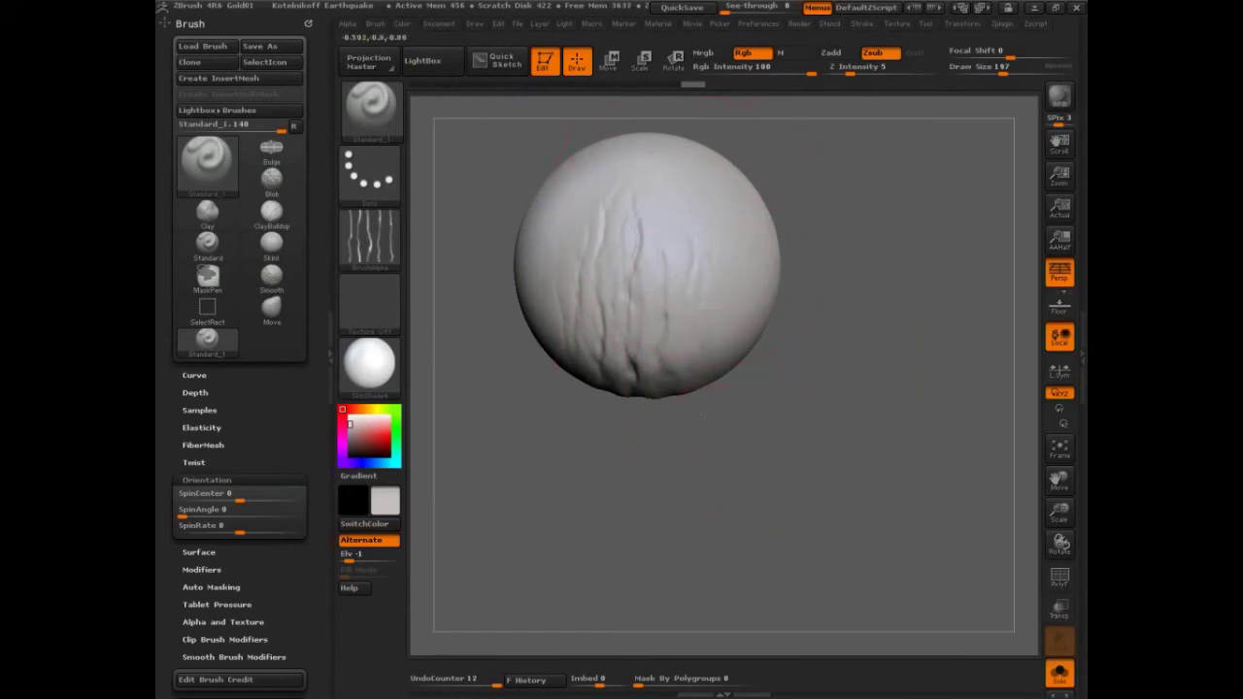
mouse_move(696, 413)
mouse_down()
mouse_move(826, 244)
mouse_move(820, 415)
mouse_move(796, 411)
mouse_up()
Carve overlapping diagonal and vertical wrinkle strokes over the front and lower half of the sphere
mouse_move(725, 192)
mouse_down()
mouse_move(668, 275)
mouse_move(695, 219)
mouse_up()
drag(625, 128, 629, 213)
drag(699, 129, 660, 276)
mouse_move(810, 244)
mouse_down()
mouse_move(813, 300)
mouse_move(780, 410)
mouse_up()
drag(669, 215, 628, 301)
mouse_move(697, 200)
mouse_down()
mouse_move(626, 238)
mouse_move(568, 299)
mouse_move(507, 328)
mouse_up()
drag(842, 301, 842, 364)
drag(767, 238, 566, 496)
drag(888, 432, 868, 515)
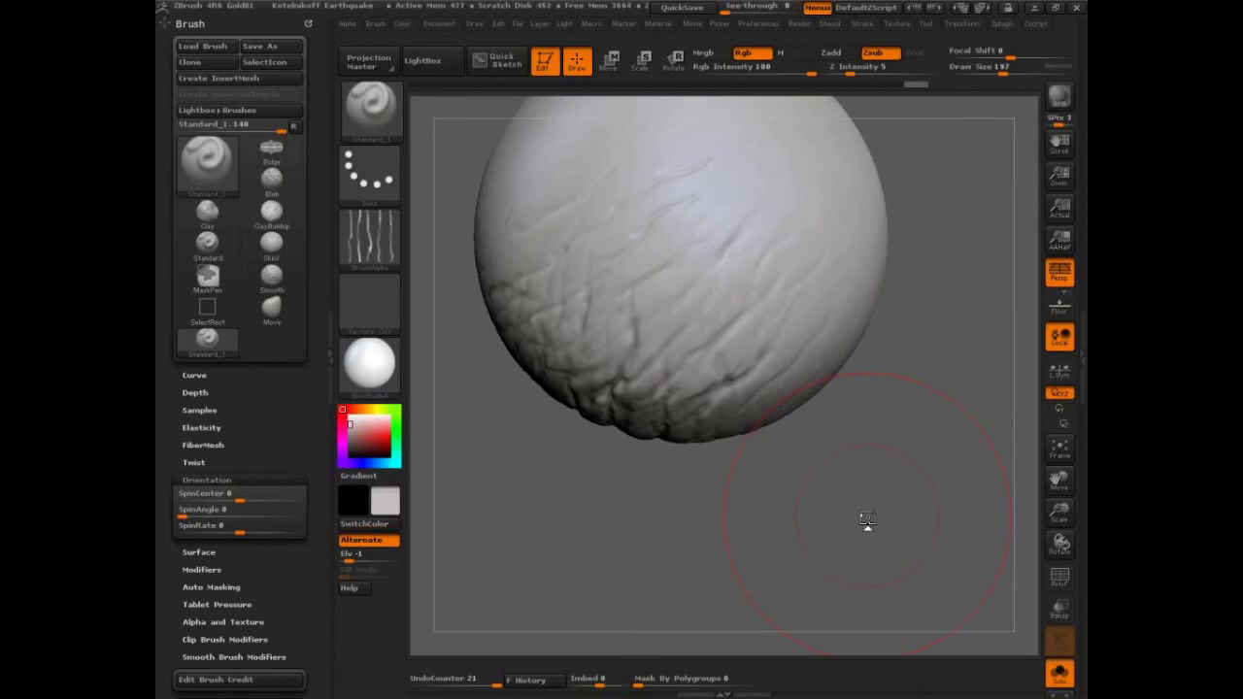
Sketch a red stroke path with crossing white lines and overlapping circles over the sphere, and clear the annotations
key(ctrl+shift)
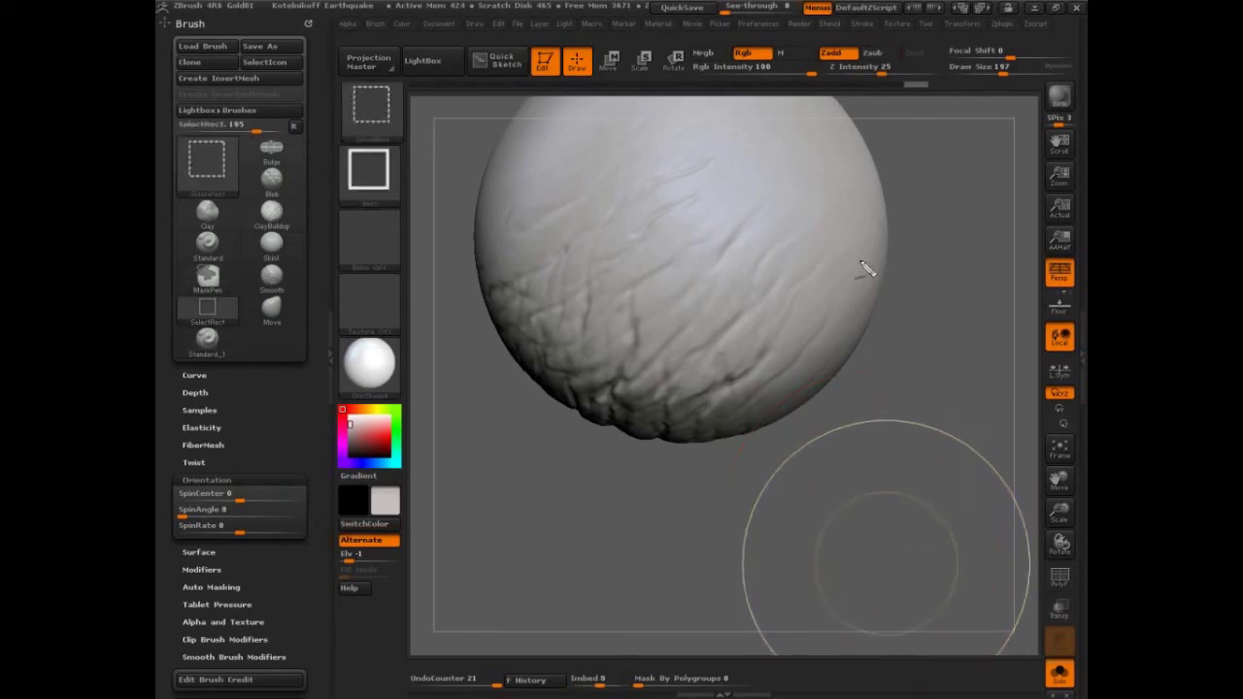
ctrl+shift+drag(849, 179, 566, 352)
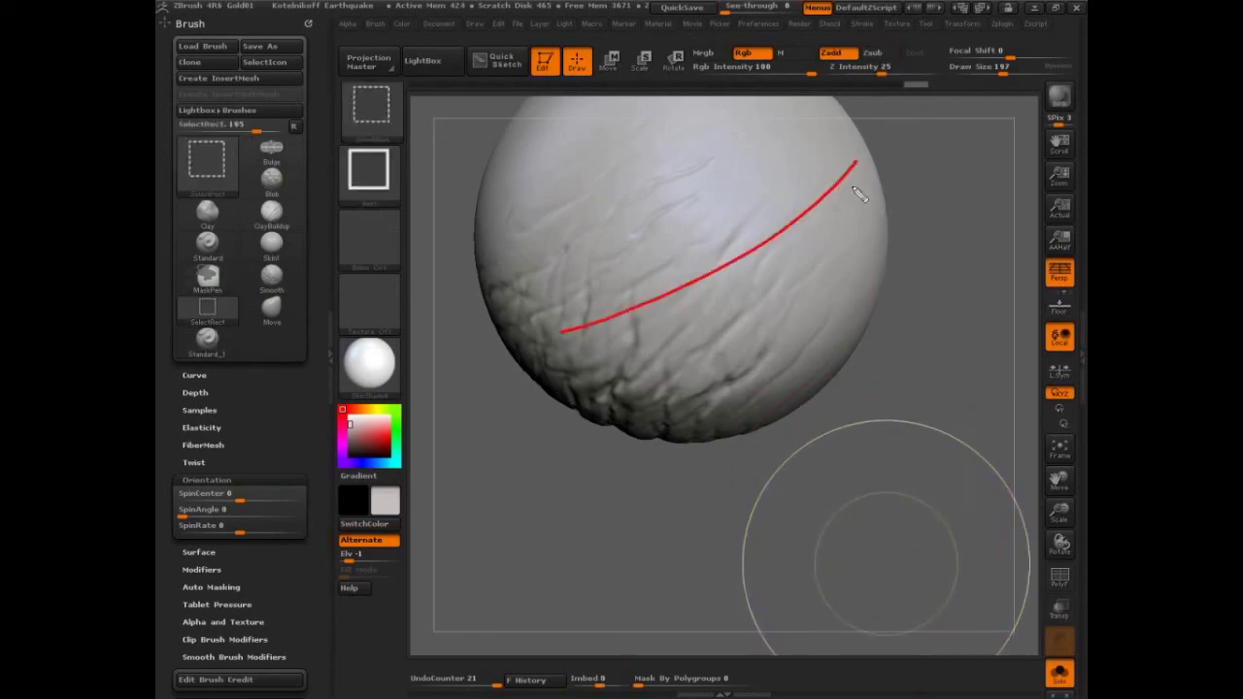
mouse_move(811, 236)
mouse_down()
mouse_move(808, 192)
mouse_move(830, 207)
mouse_up()
key(ctrl+z)
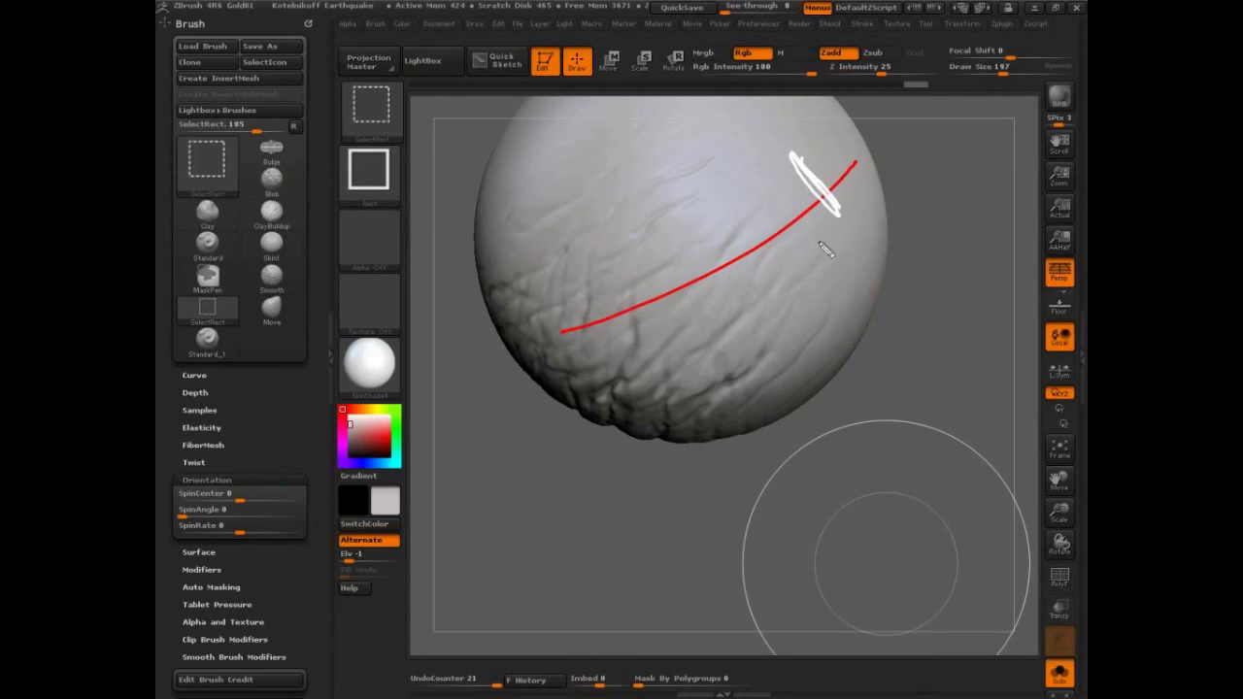
mouse_move(781, 174)
mouse_down()
mouse_move(771, 260)
mouse_move(701, 282)
mouse_move(740, 305)
mouse_up()
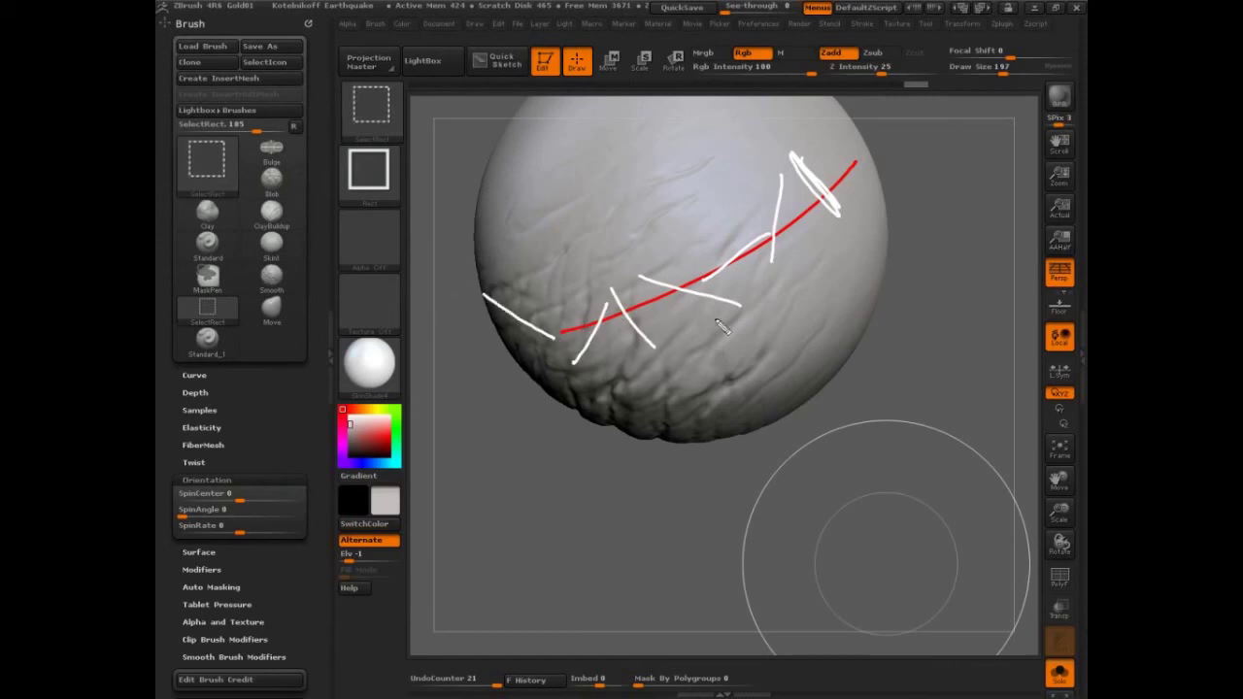
mouse_move(750, 214)
mouse_down()
mouse_move(791, 290)
mouse_move(670, 242)
mouse_move(607, 369)
mouse_move(479, 391)
mouse_move(582, 347)
mouse_up()
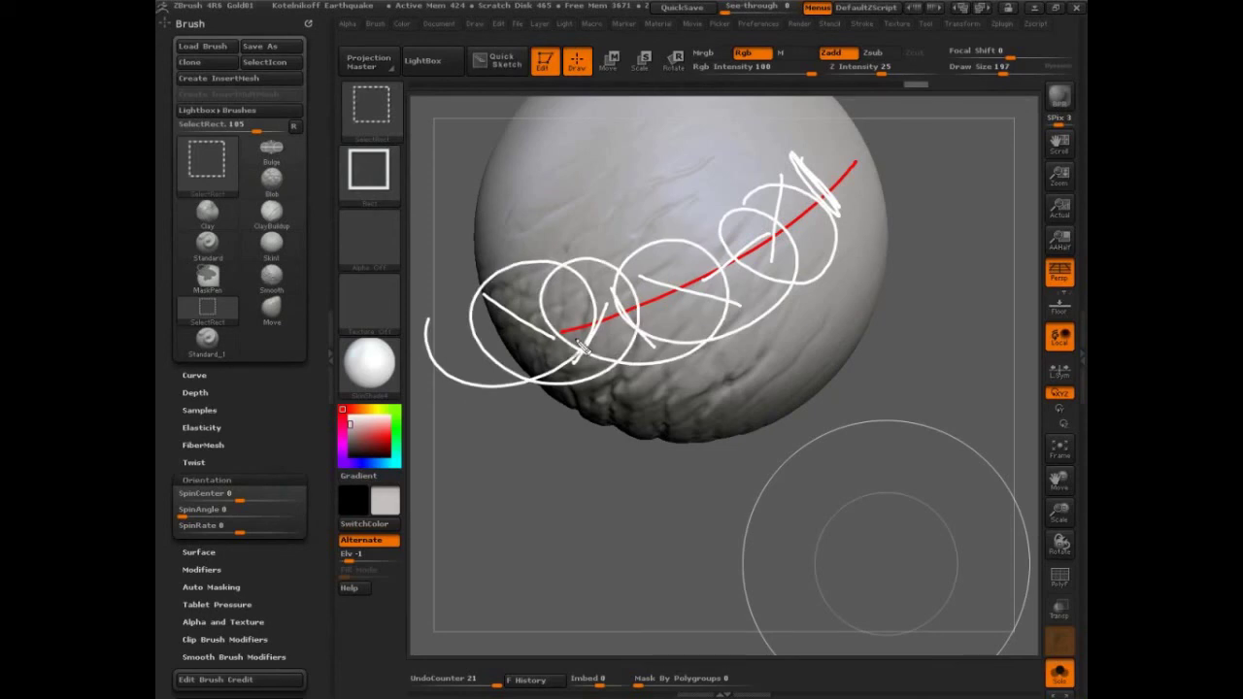
key(Escape)
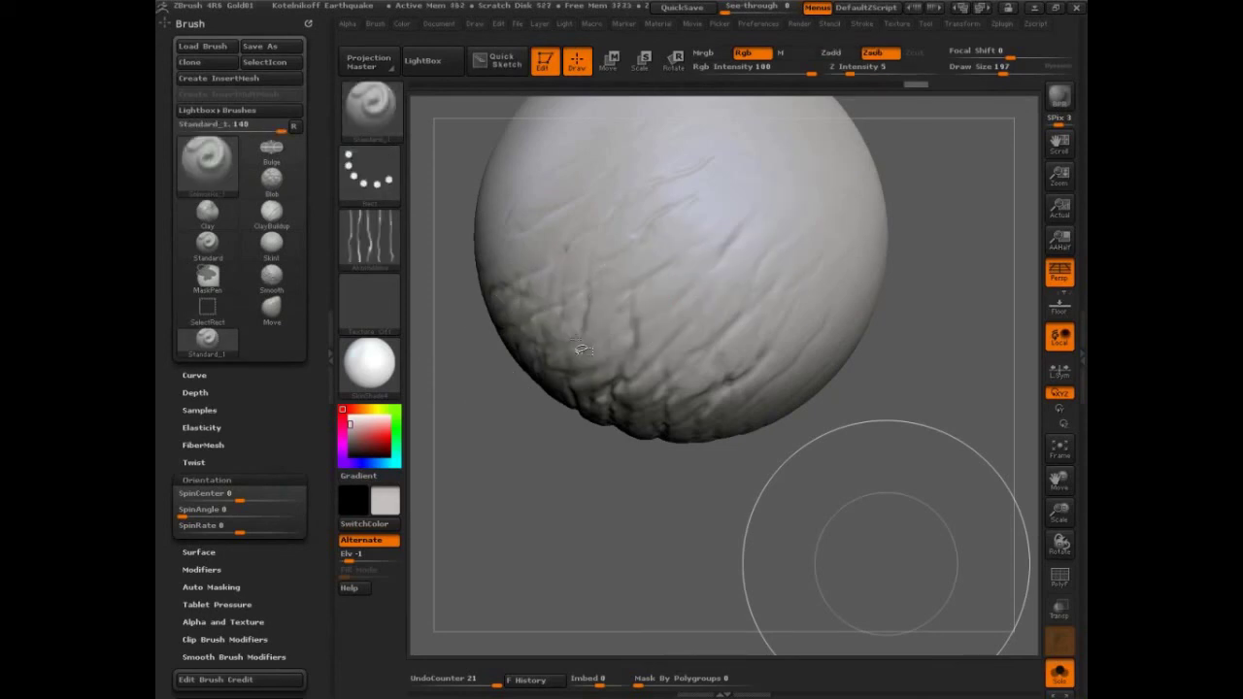
Expand the brush's Depth settings to examine the gravity options
drag(281, 381, 280, 358)
drag(290, 401, 298, 298)
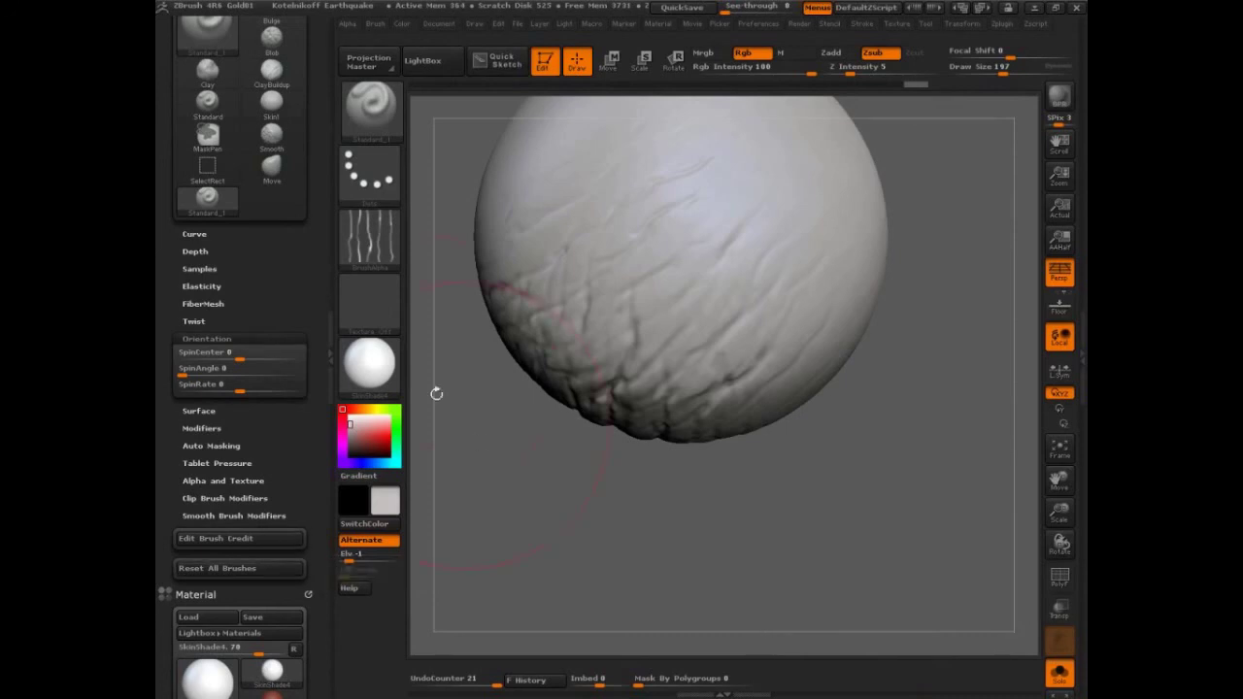
click(194, 234)
click(212, 352)
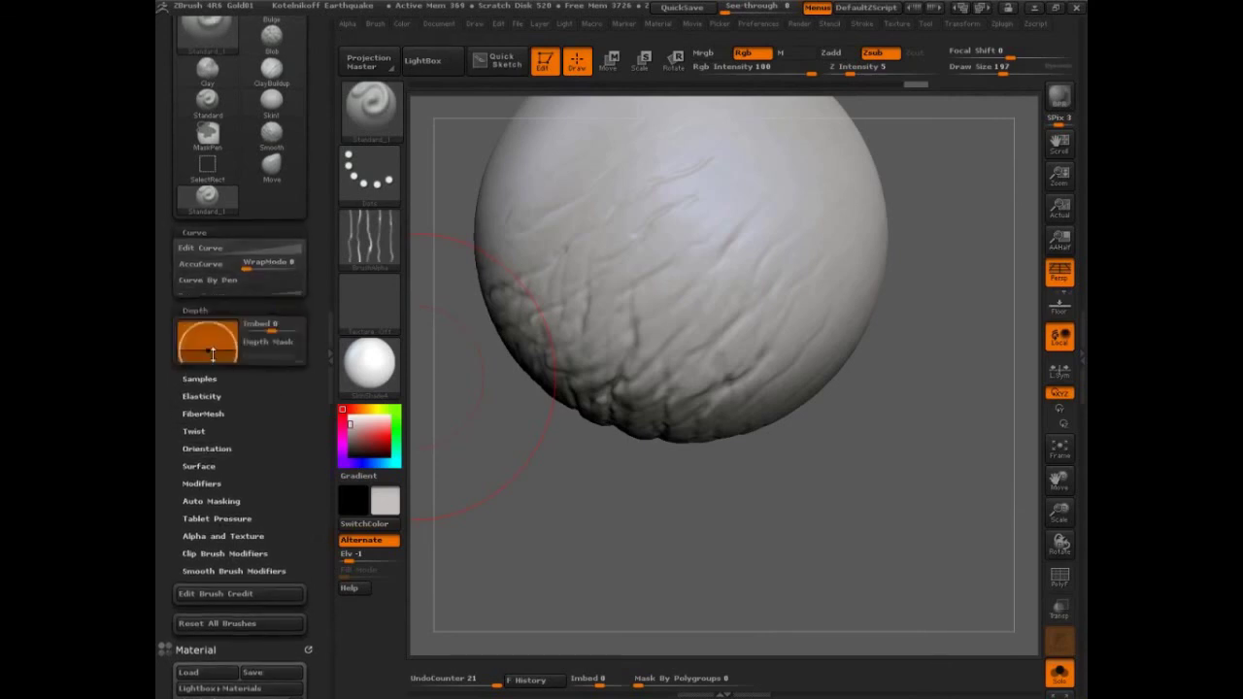
Undo all of the overlapping wrinkle strokes to return the sphere to a smooth surface
drag(715, 479, 778, 471)
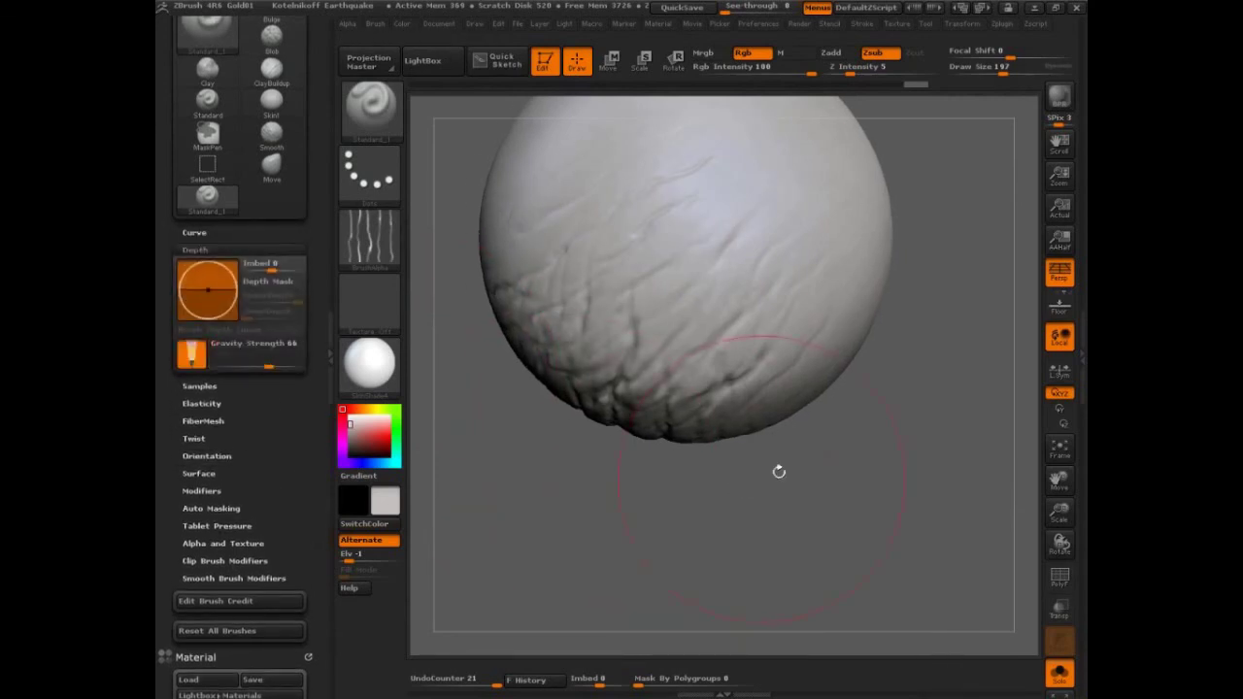
key(ctrl+z)
drag(880, 441, 870, 454)
key(ctrl+z)
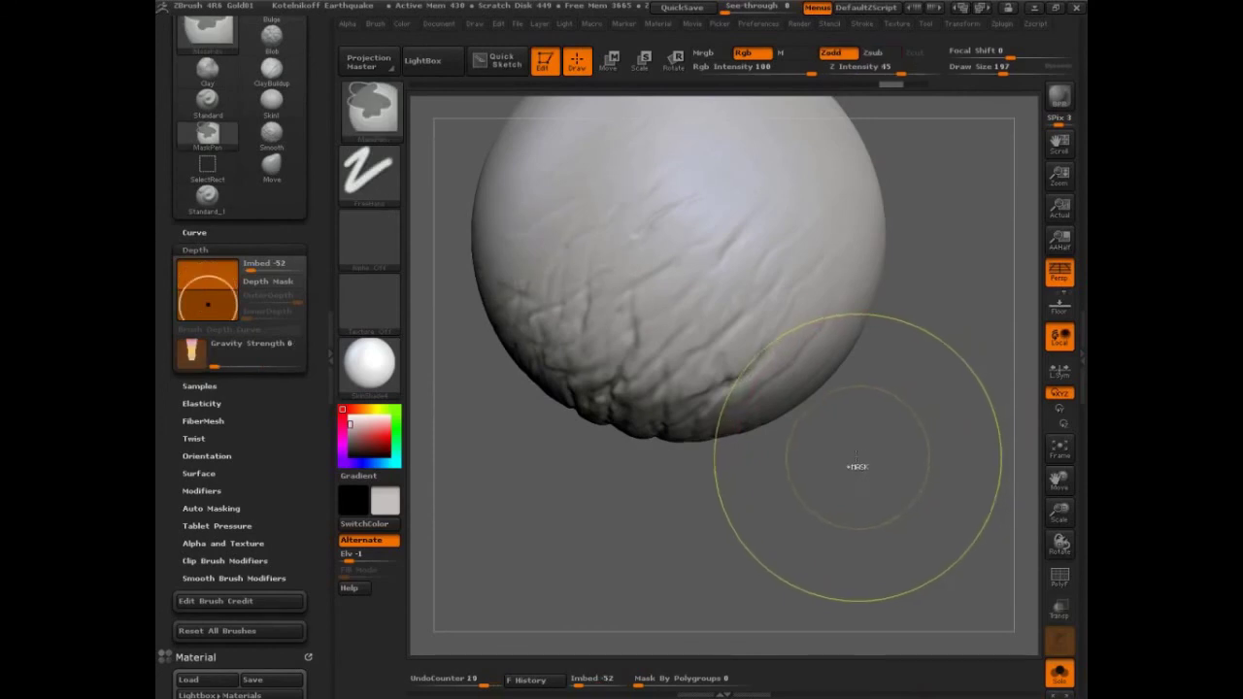
key(ctrl+z)
key(ctrl+z)
key(ctrl+z)
key(ctrl+z)
key(ctrl+z)
key(ctrl+z)
key(ctrl+z)
key(ctrl+z)
key(ctrl+z)
key(ctrl+z)
key(ctrl+z)
key(ctrl+z)
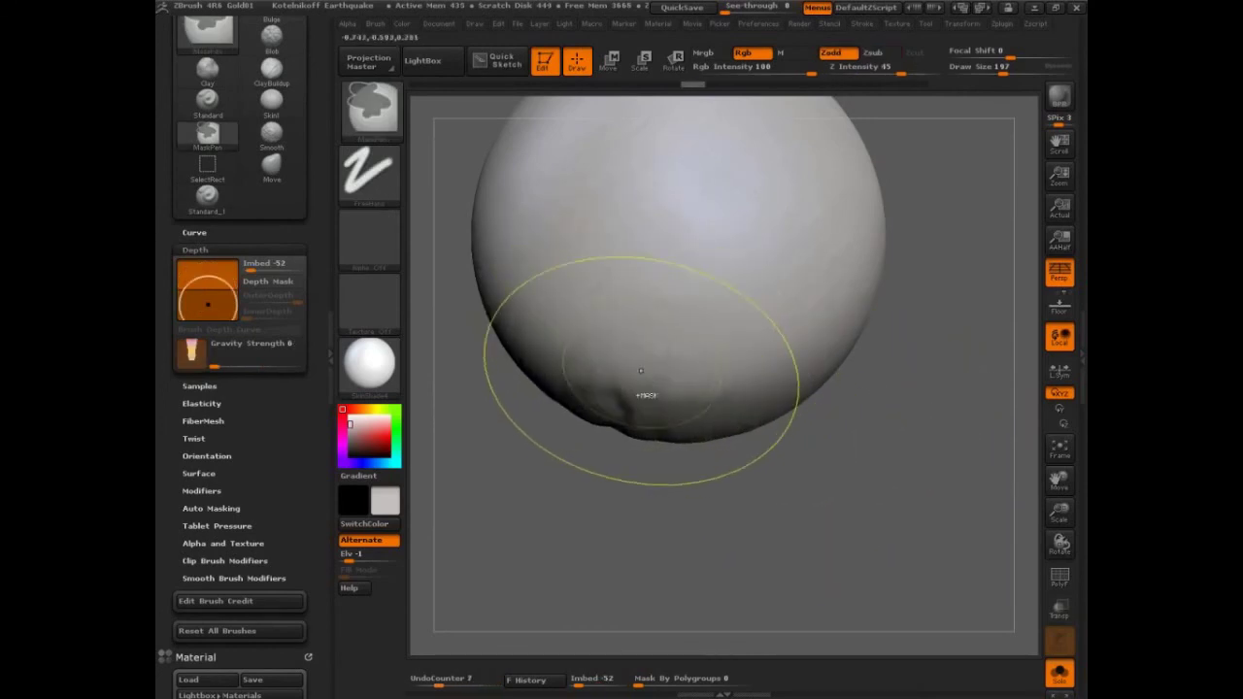
key(ctrl+z)
key(ctrl+z)
key(ctrl+z)
Set the draw size to 304 and carve large wrinkle strokes across the lower part and side of the sphere
key(s)
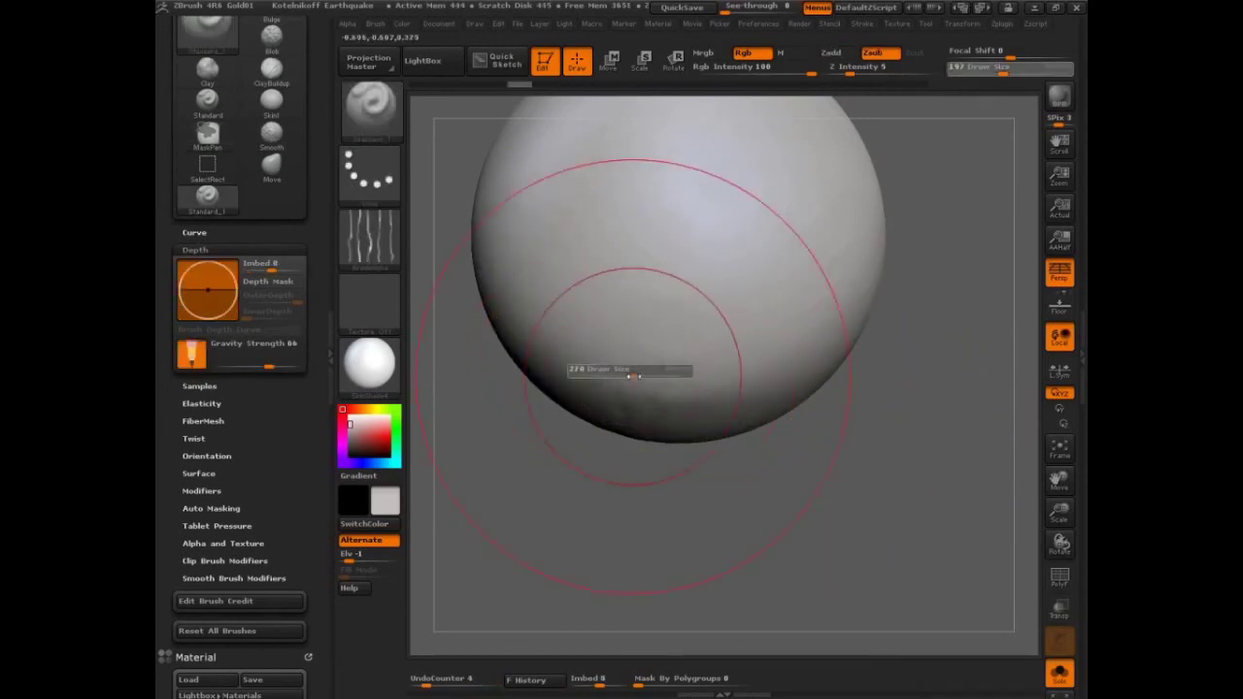
drag(633, 376, 636, 377)
drag(668, 309, 596, 450)
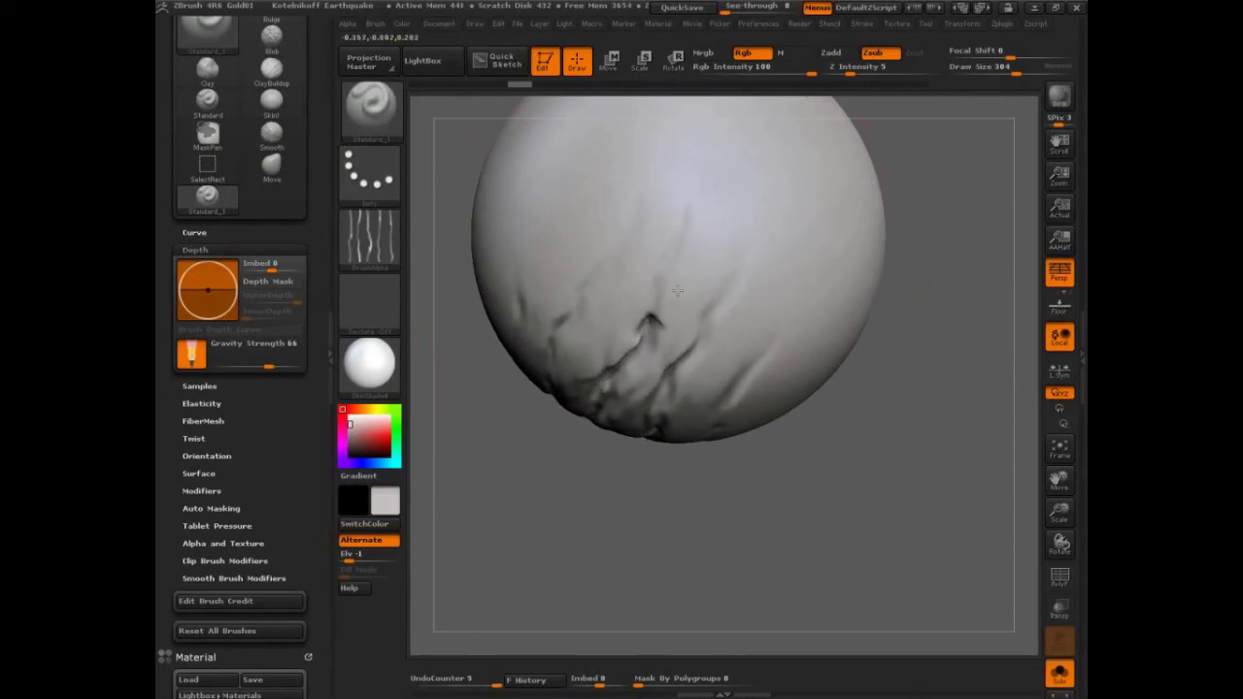
drag(524, 476, 641, 390)
mouse_move(508, 420)
mouse_down()
mouse_move(573, 389)
mouse_move(544, 417)
mouse_move(568, 403)
mouse_move(647, 333)
mouse_move(532, 193)
mouse_move(559, 216)
mouse_up()
key(ctrl+shift+d)
drag(512, 382, 439, 264)
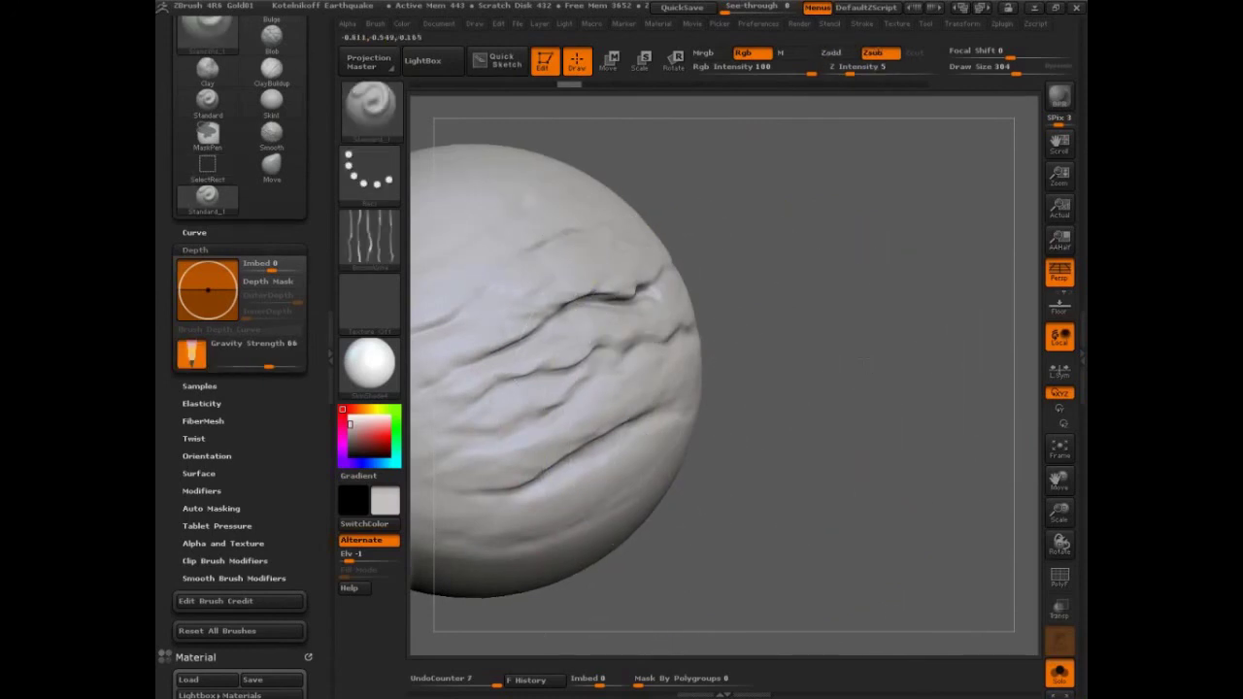
Turn on the floor grid and inspect the large wrinkles from several angles
key(shift+p)
mouse_move(874, 347)
mouse_down()
mouse_move(833, 367)
mouse_move(728, 227)
mouse_up()
mouse_move(800, 299)
mouse_down()
mouse_move(873, 403)
mouse_move(844, 350)
mouse_move(895, 473)
mouse_move(860, 455)
mouse_up()
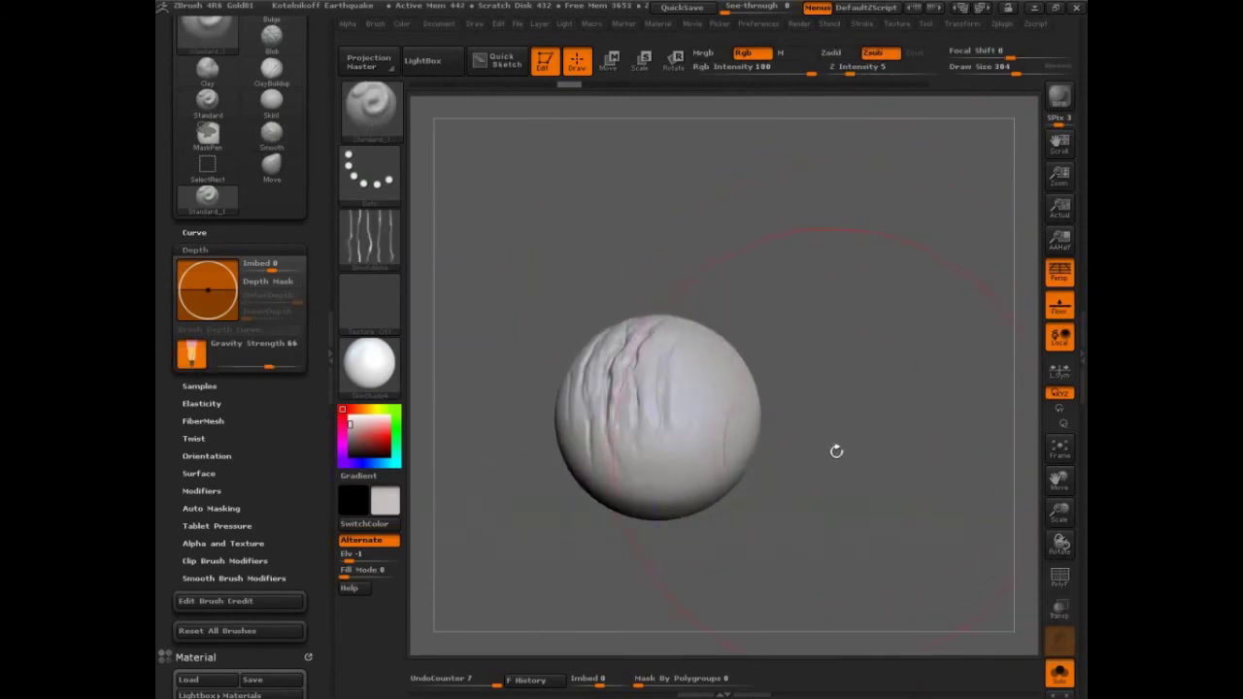
alt+drag(854, 408, 880, 472)
click(1058, 335)
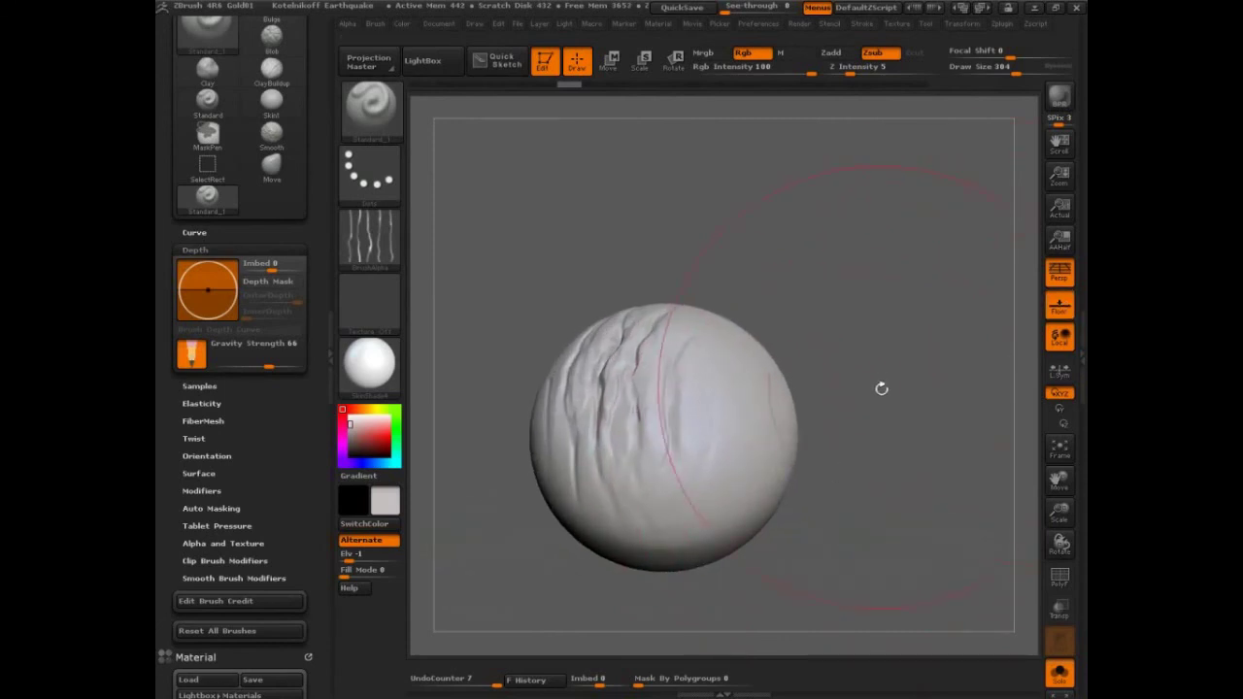
mouse_move(879, 389)
mouse_down()
mouse_move(705, 443)
mouse_move(692, 466)
mouse_move(693, 445)
mouse_move(700, 465)
mouse_move(670, 466)
mouse_up()
mouse_move(669, 466)
right_down()
mouse_move(640, 466)
mouse_move(893, 468)
right_up()
Undo the large wrinkle strokes on the sphere
key(ctrl+z)
key(ctrl+z)
key(ctrl+z)
key(ctrl+z)
key(ctrl+z)
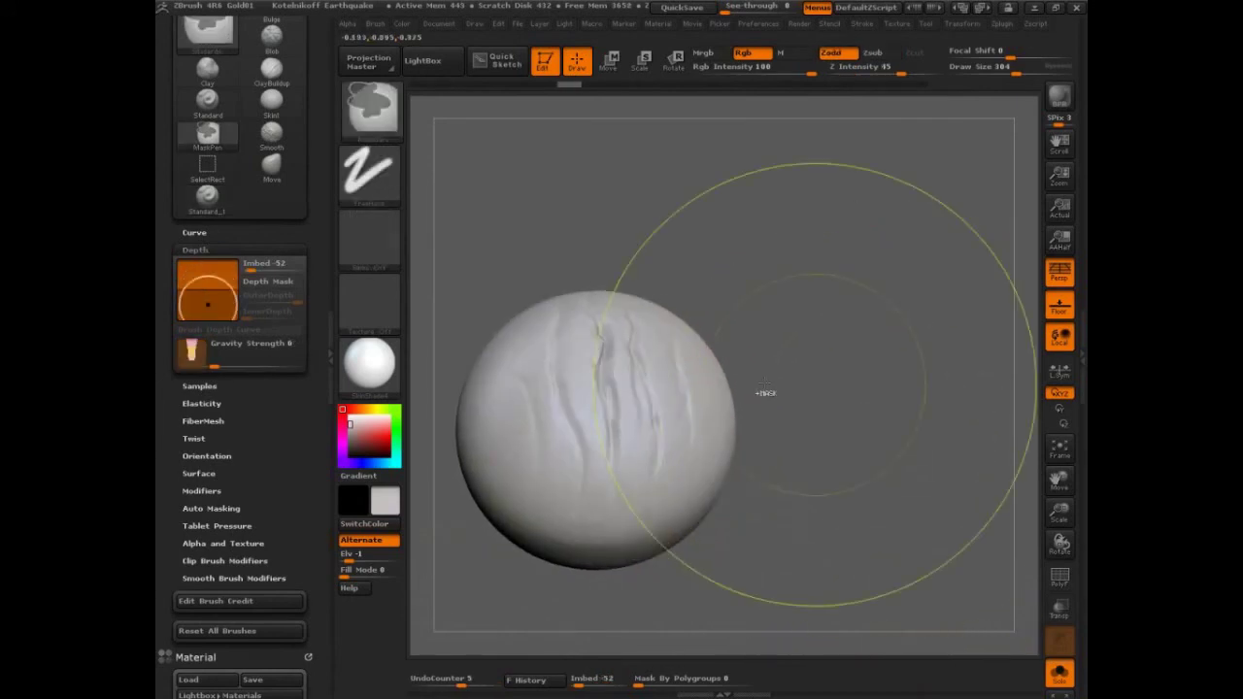
Collapse the brush's Depth settings and set the draw size to 165
click(197, 249)
mouse_move(810, 443)
alt+right_down()
mouse_move(873, 449)
mouse_move(869, 486)
mouse_move(907, 443)
alt+right_up()
key(s)
drag(697, 349, 681, 349)
drag(932, 457, 904, 459)
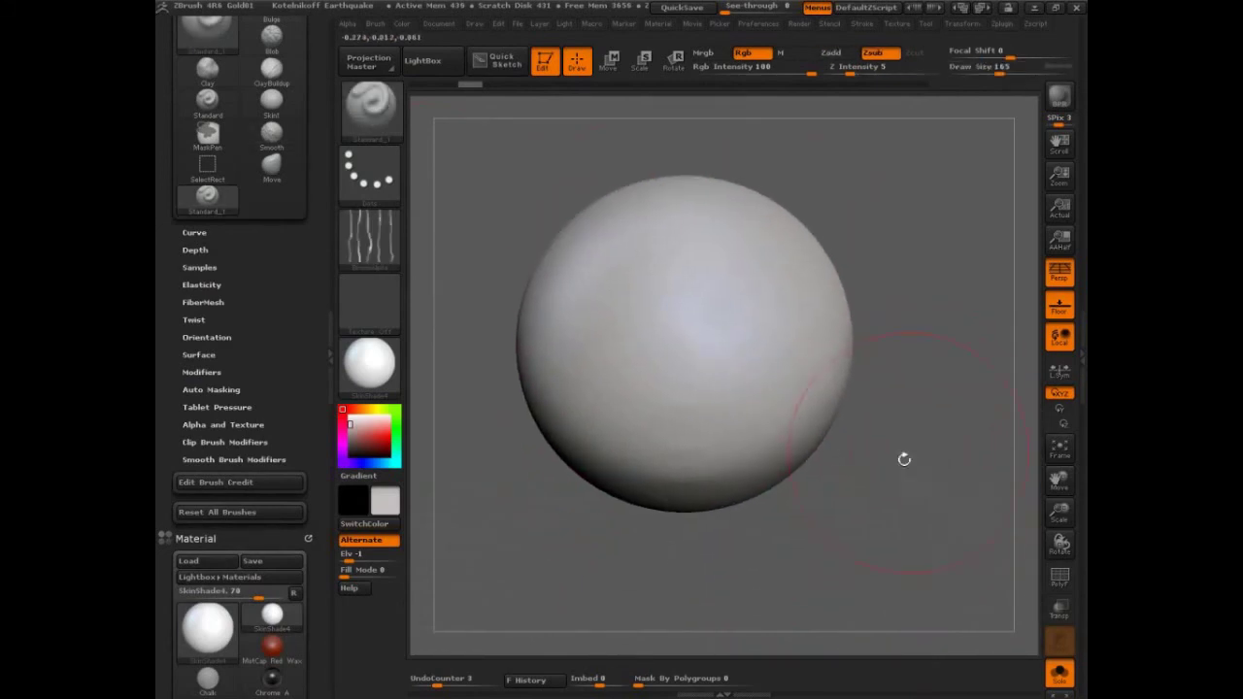